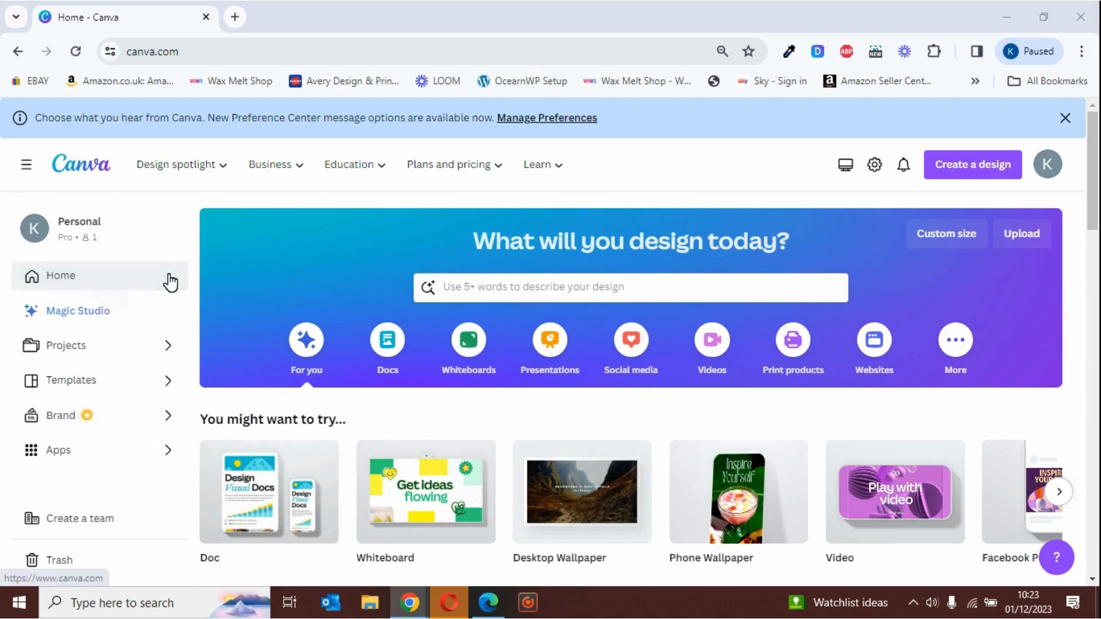
Step: Open the Mockups app from the apps collection
click(64, 451)
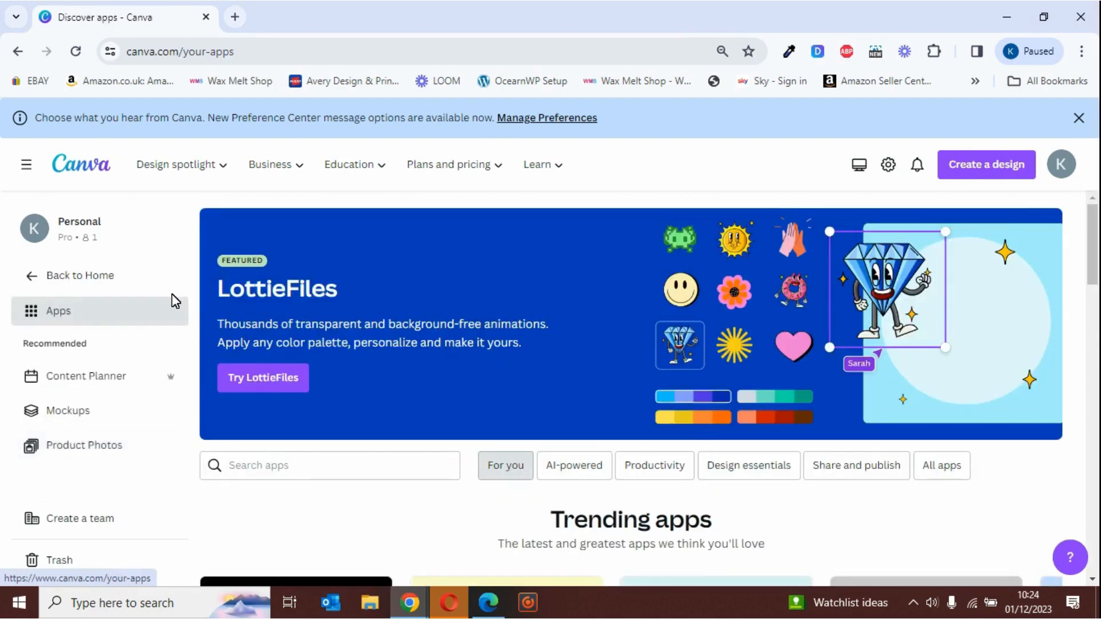
click(74, 418)
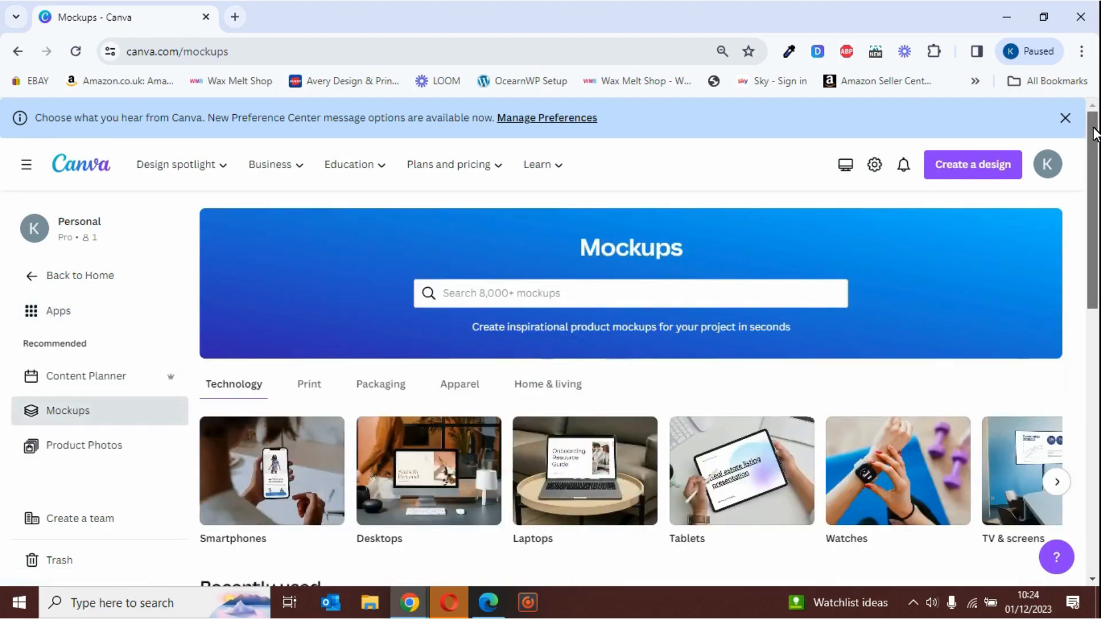
Step: Look through the mockup types offered under Technology, Print, Packaging, Apparel and Home & living
drag(1095, 137, 1095, 164)
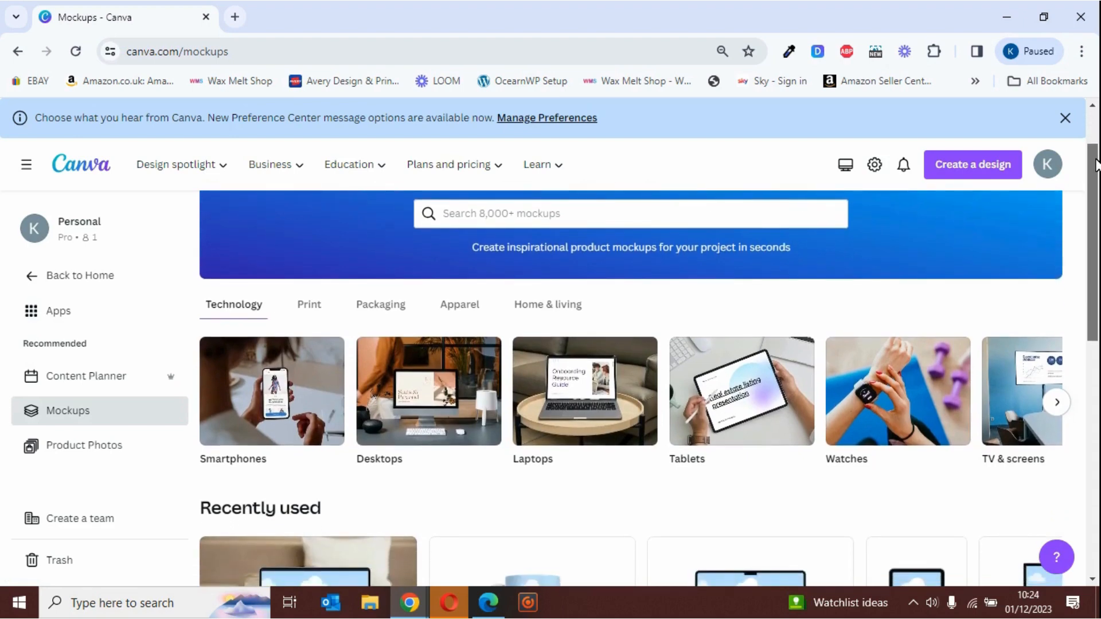
drag(1095, 164, 1095, 160)
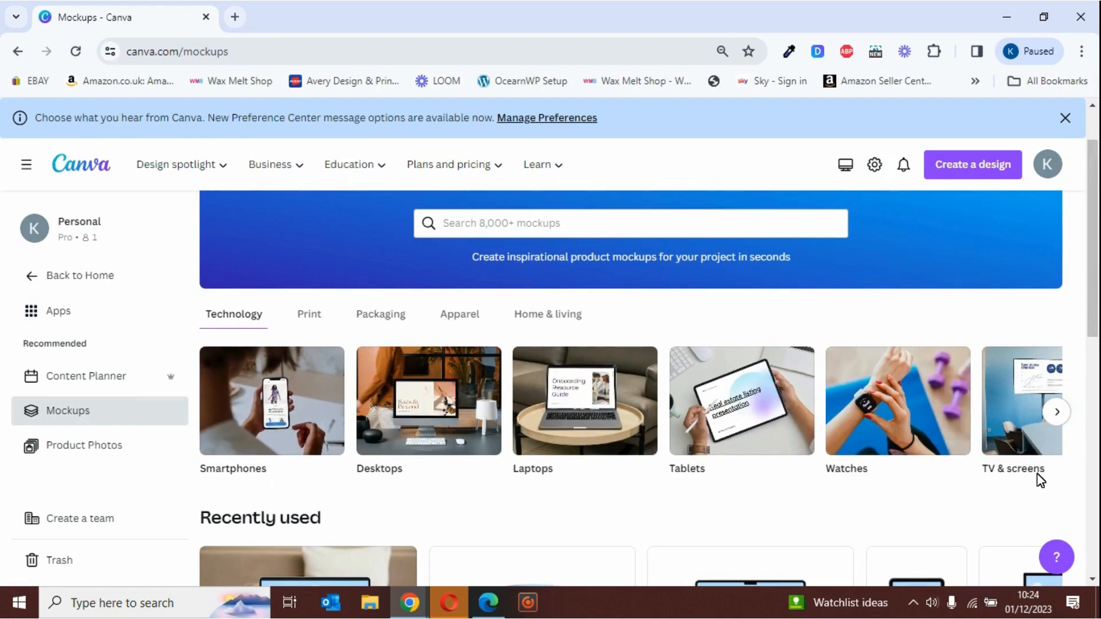
click(1057, 414)
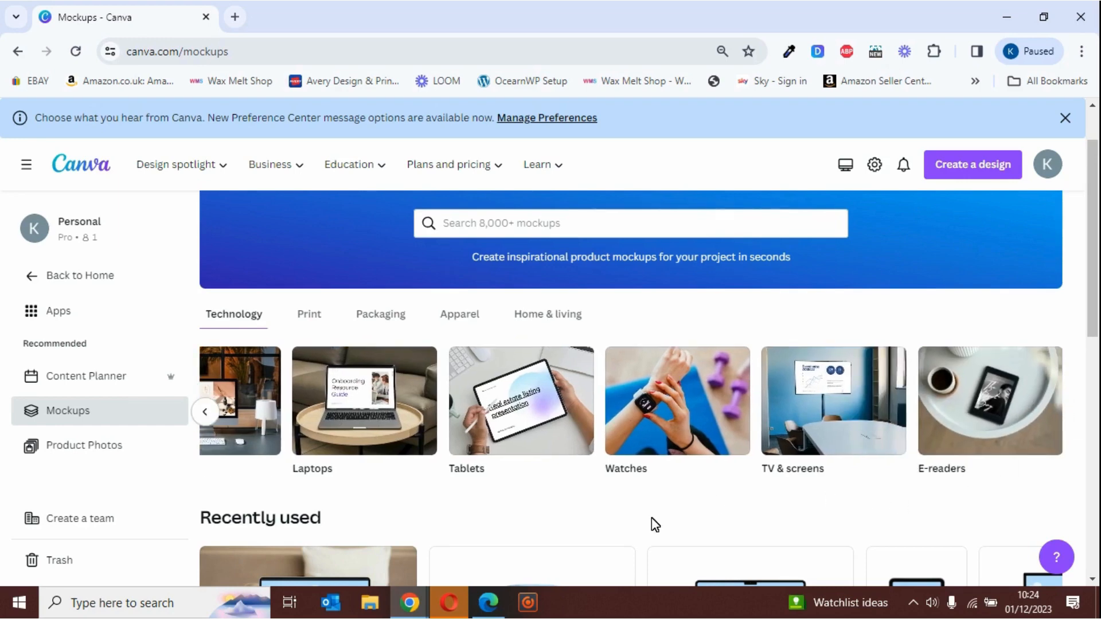
click(316, 319)
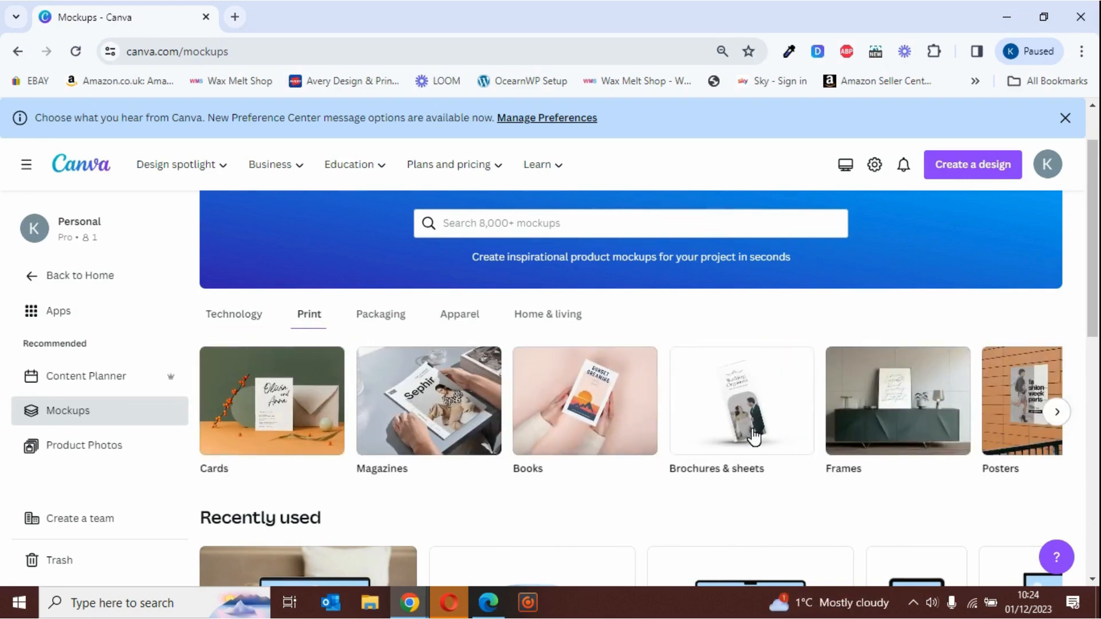
click(1059, 414)
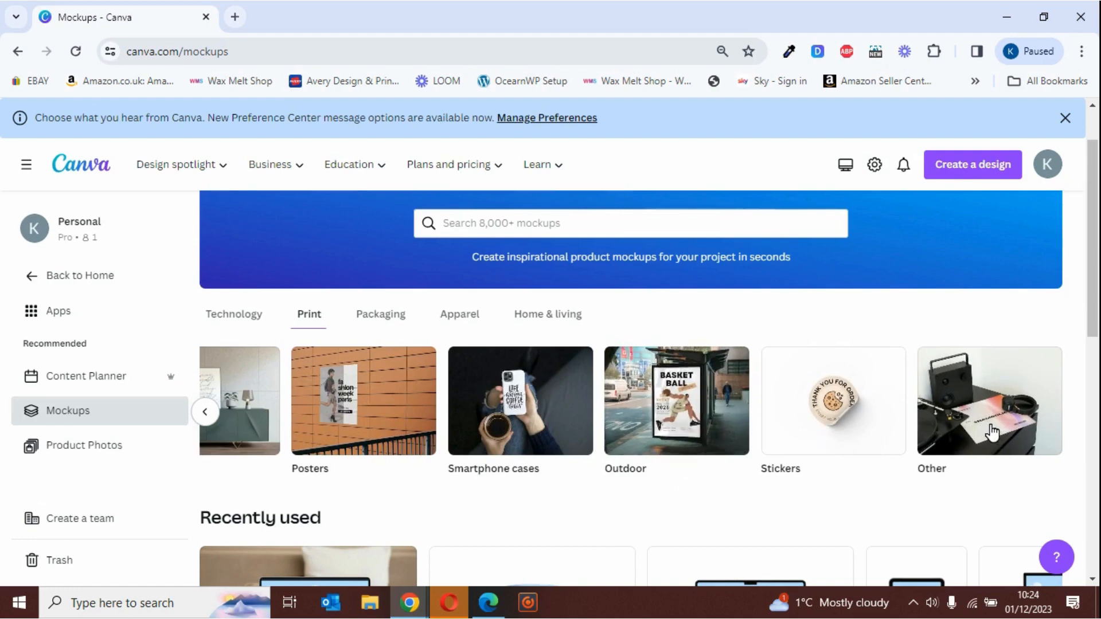
click(389, 323)
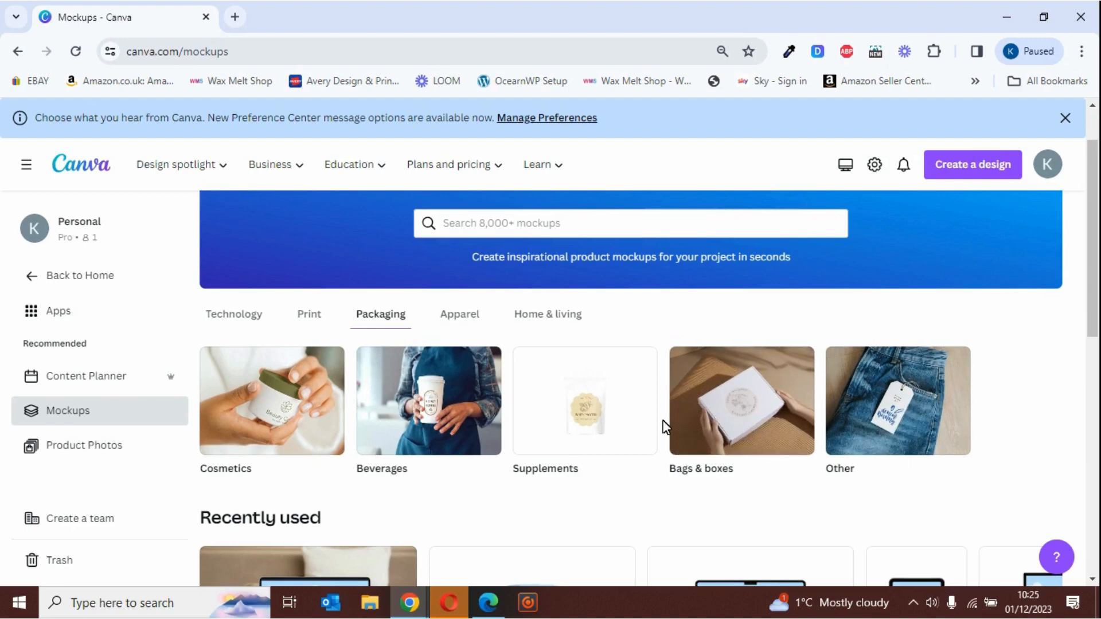
click(466, 323)
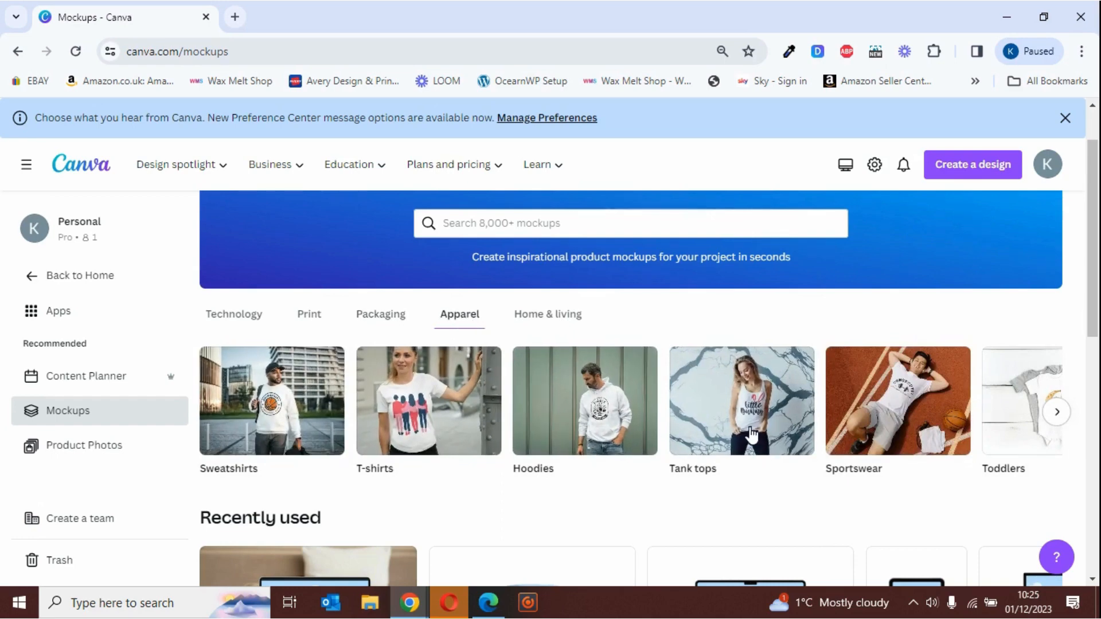
click(1058, 413)
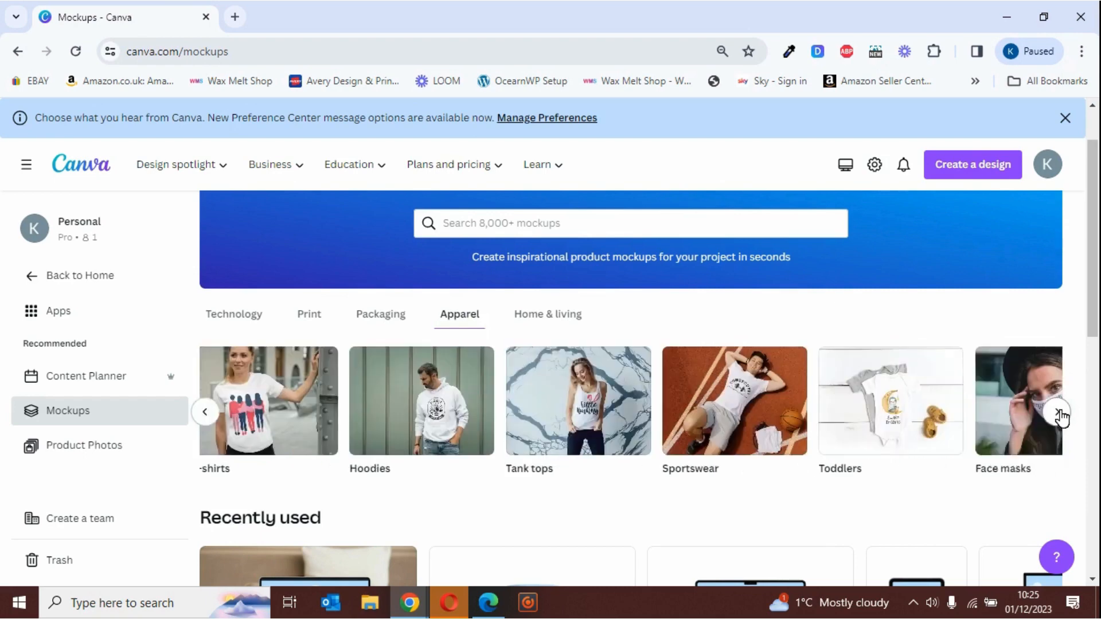
click(1058, 413)
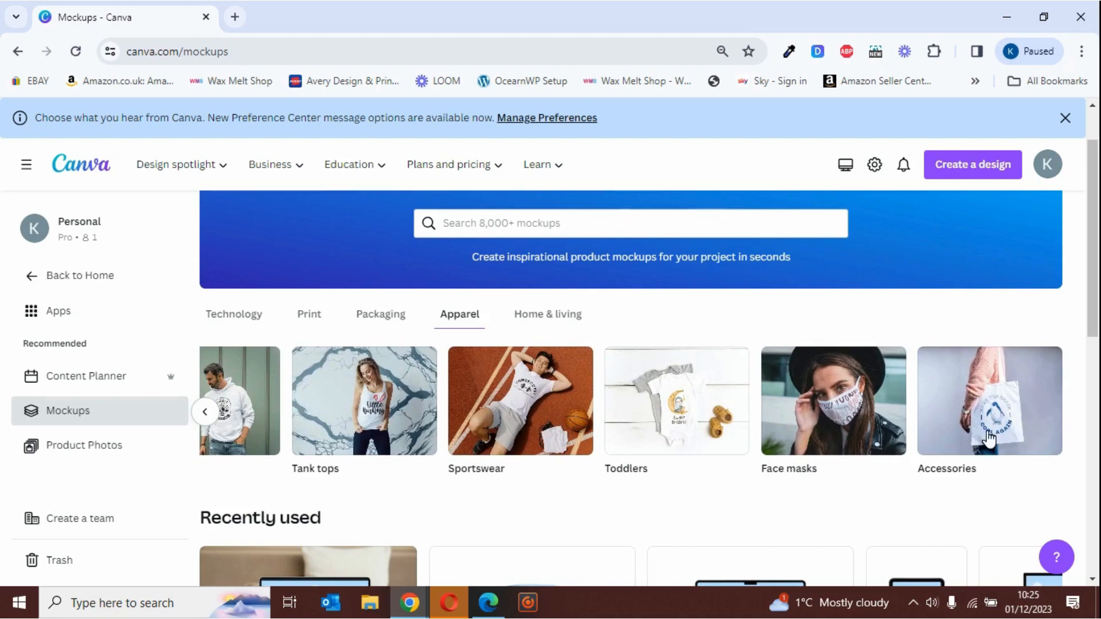
click(574, 325)
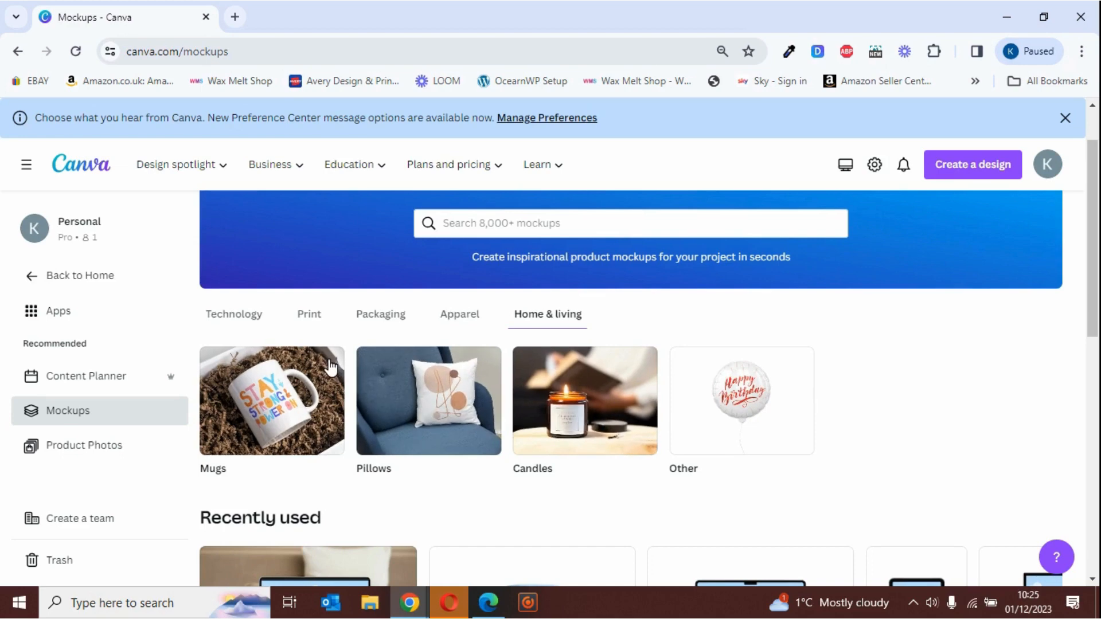
click(232, 324)
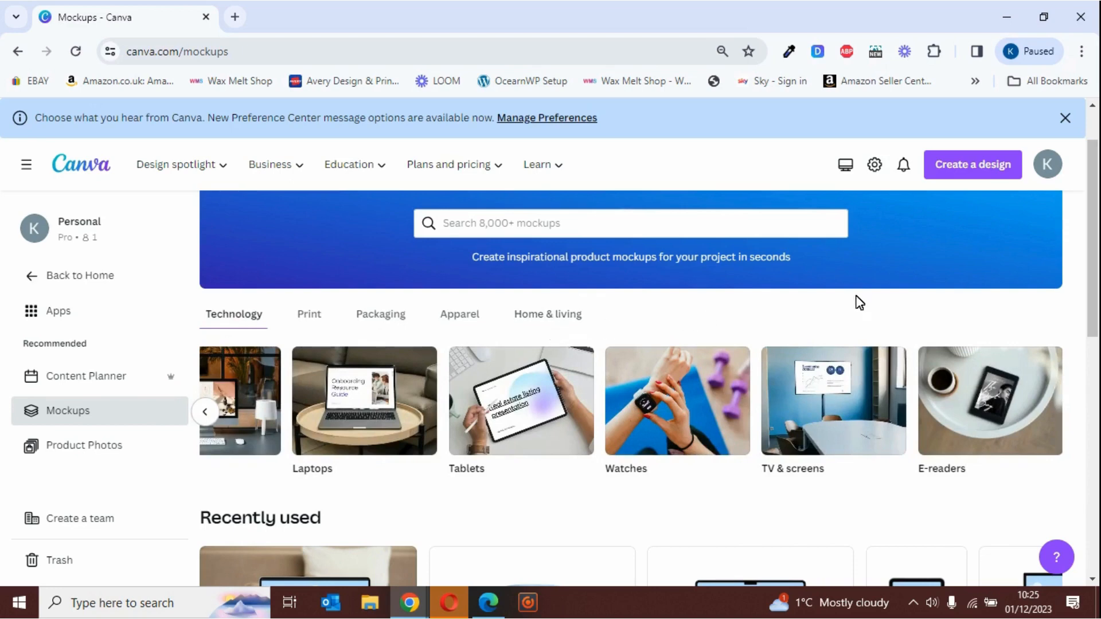
Step: Open the first smartphone mockup in the Trending section
drag(1096, 173, 1097, 298)
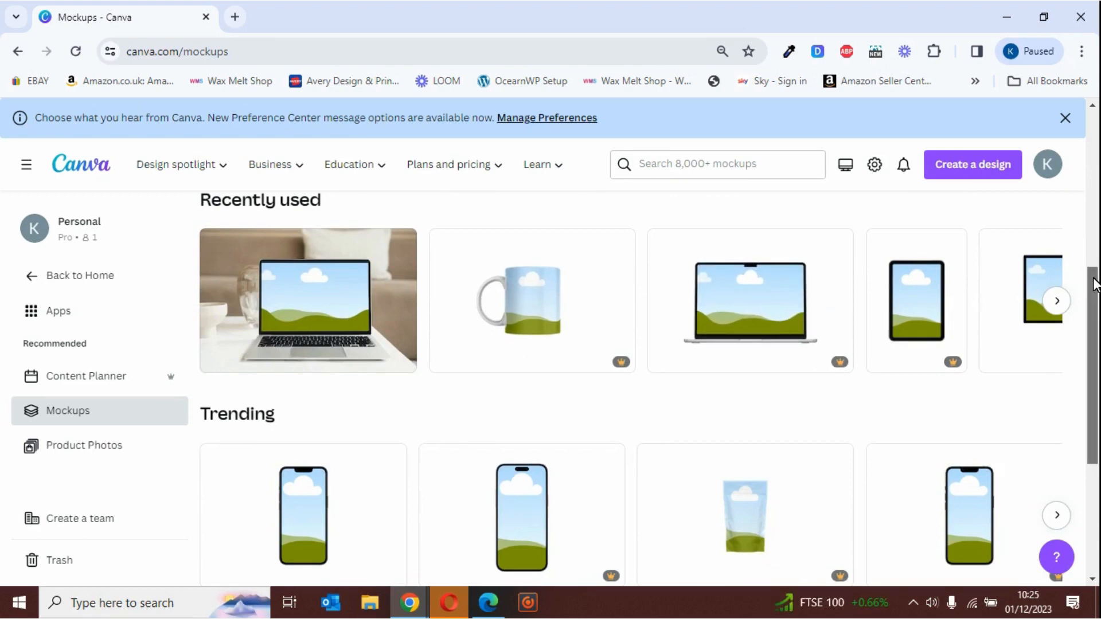
drag(1095, 285, 1097, 331)
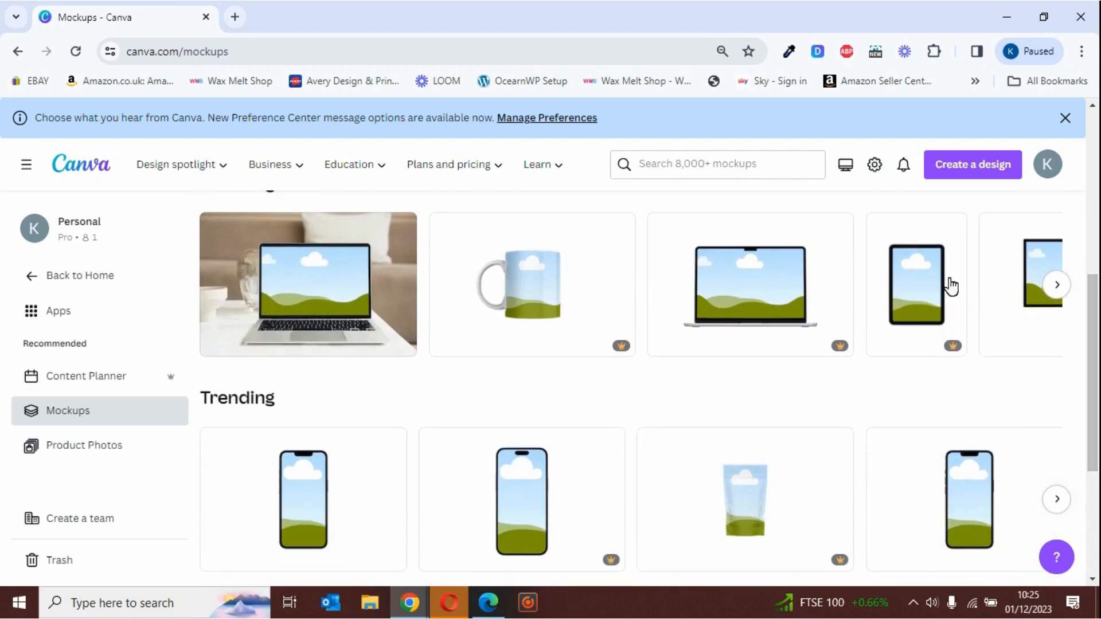
drag(1094, 317, 1095, 369)
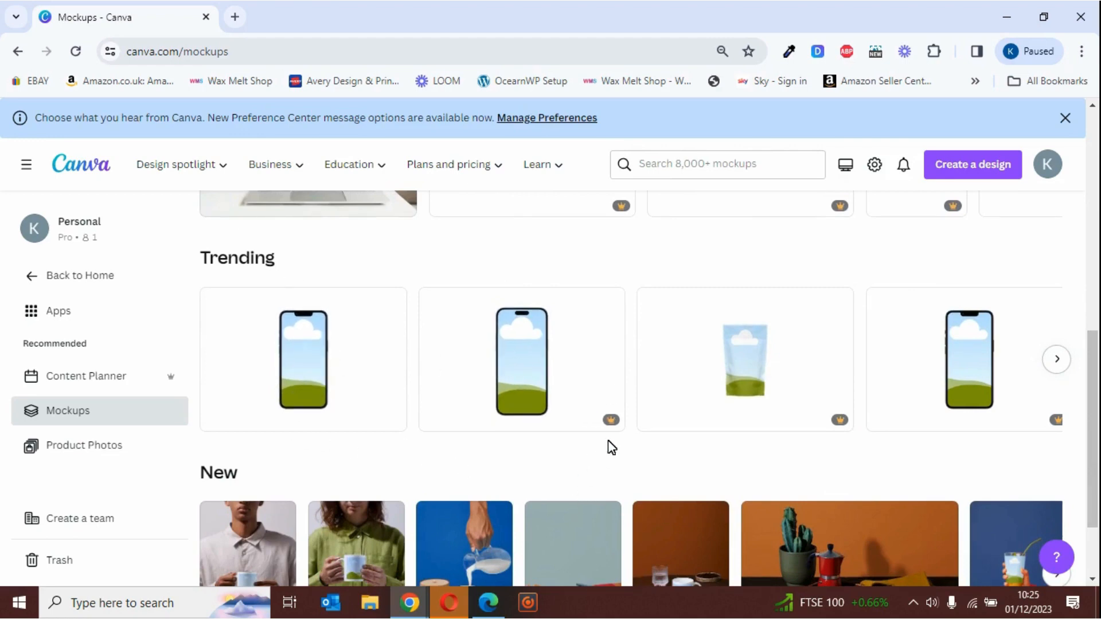
mouse_move(615, 427)
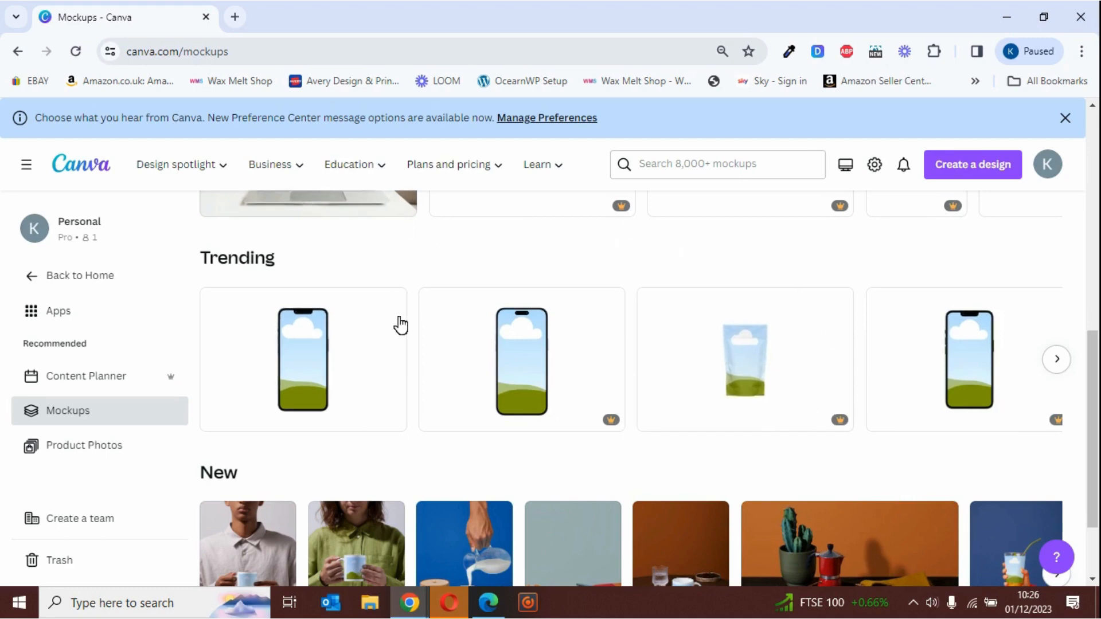
click(299, 377)
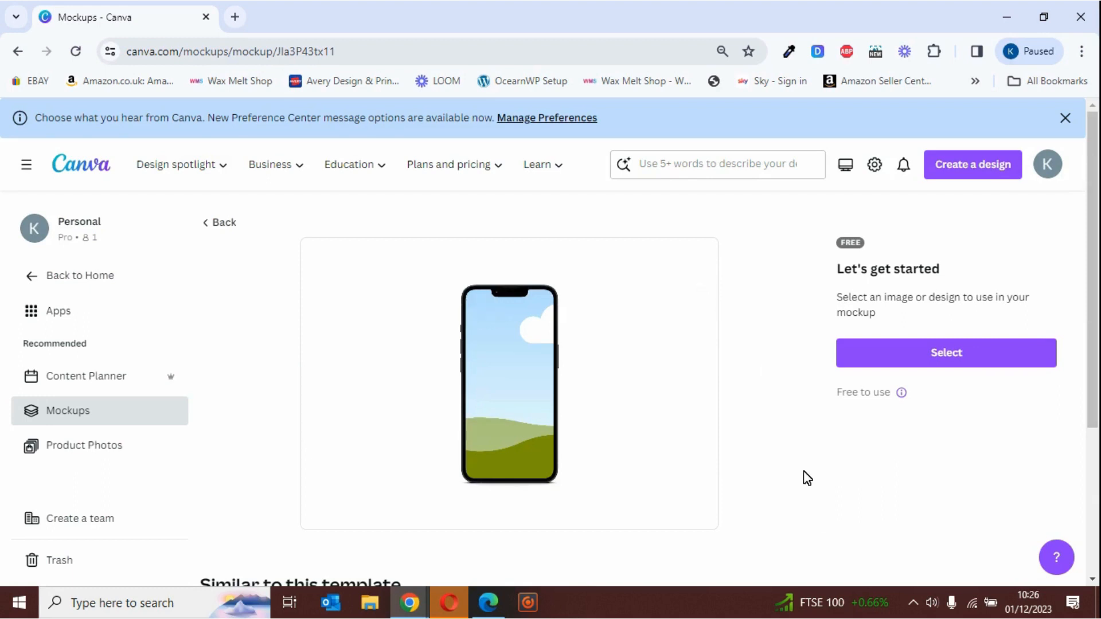
Step: Insert the uploaded "About Our Products" image into the smartphone mockup
drag(1097, 311, 1096, 327)
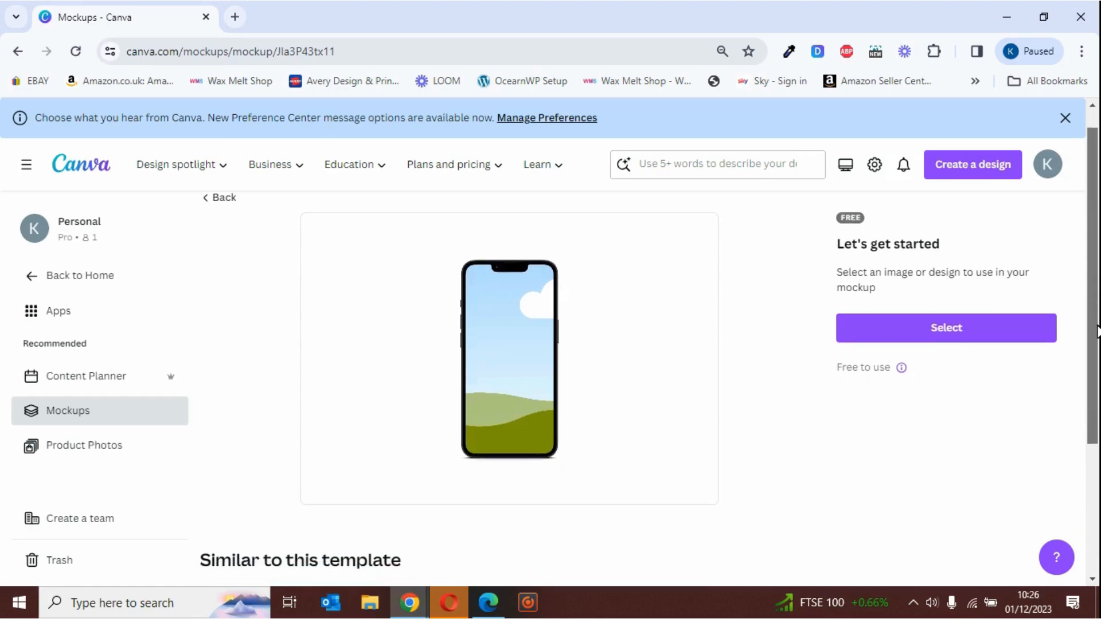
click(946, 329)
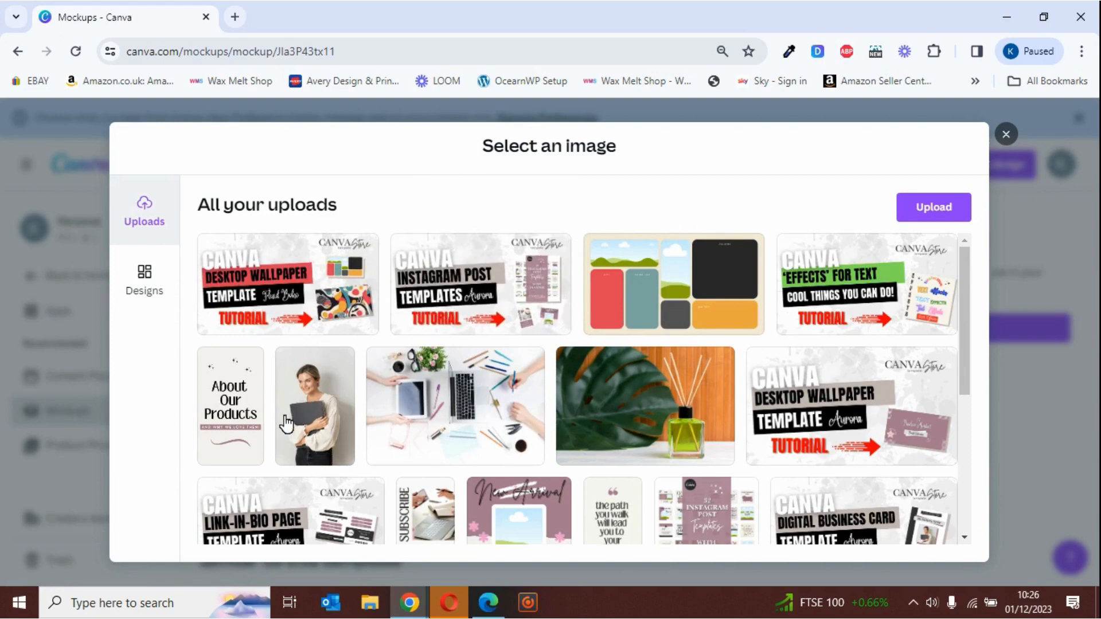
click(239, 409)
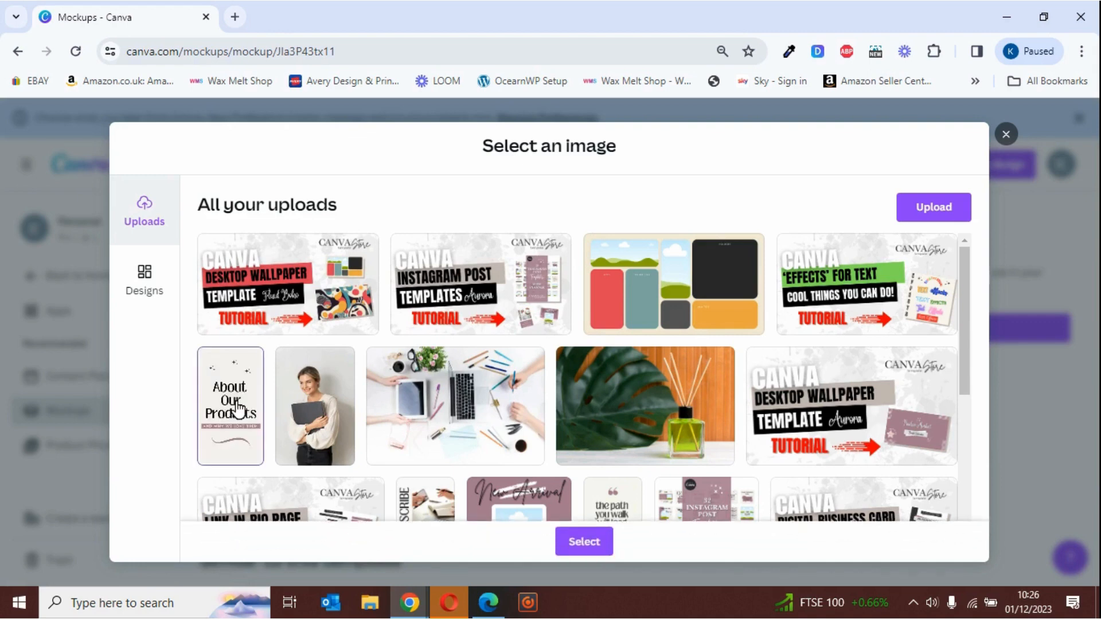
click(588, 546)
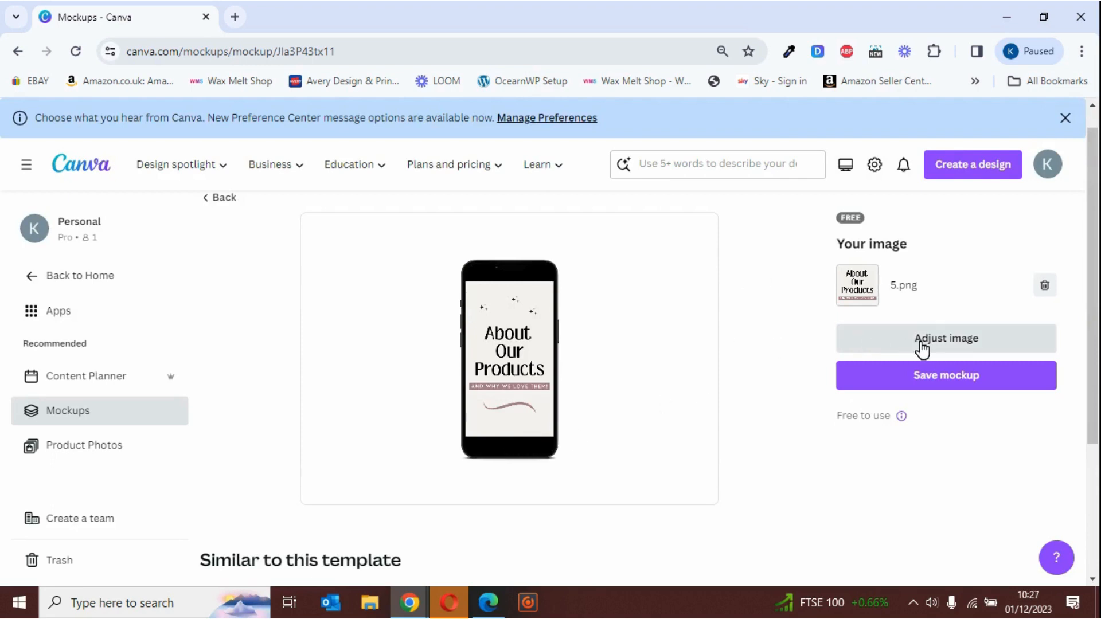
Step: Adjust the image with the Fill option so it covers the whole phone screen, and save the adjustment
click(956, 343)
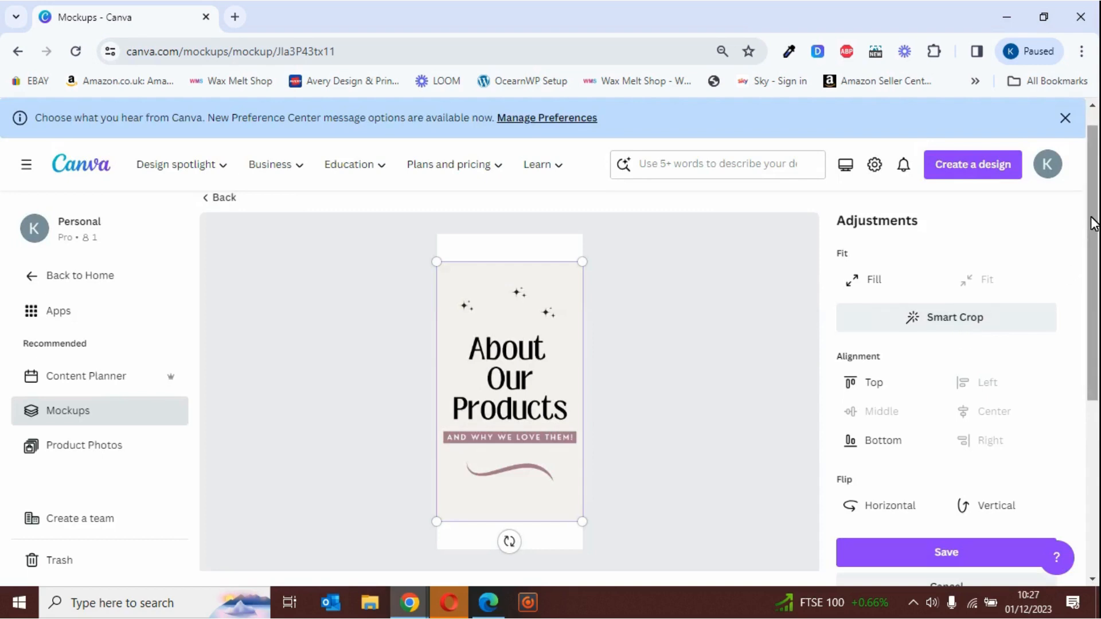
mouse_move(1091, 222)
mouse_down()
mouse_move(1095, 244)
mouse_move(1092, 234)
mouse_up()
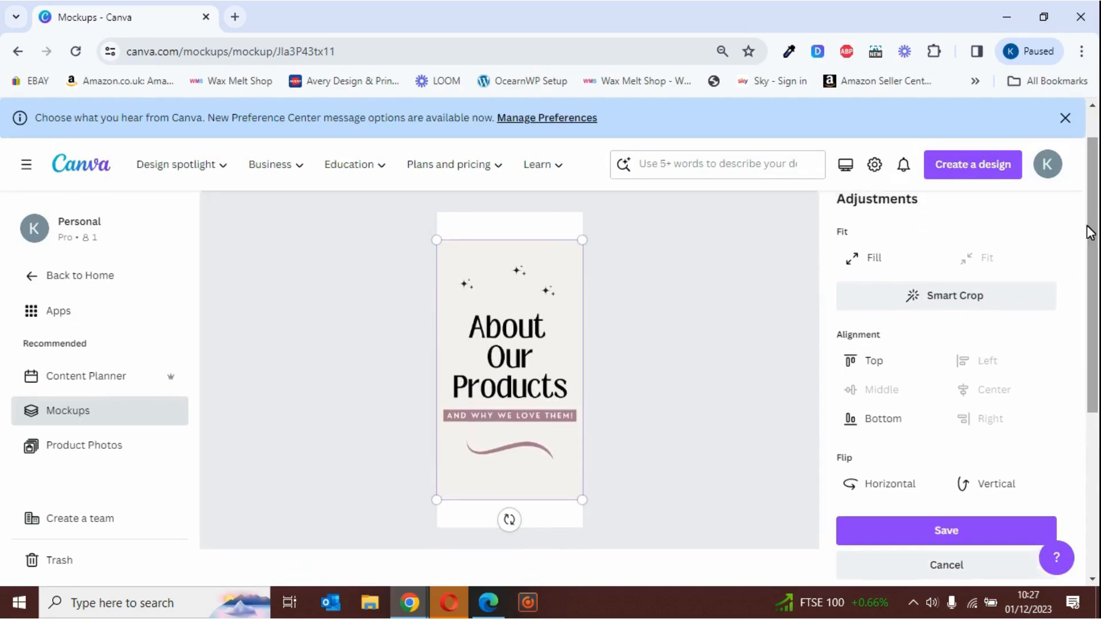
click(874, 259)
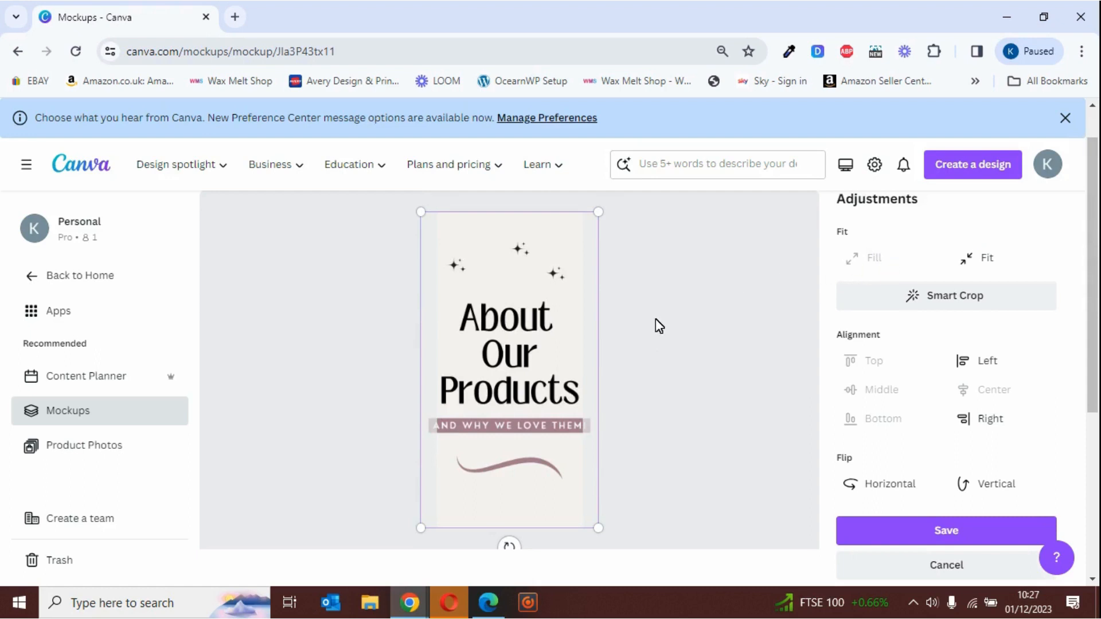
mouse_move(600, 215)
mouse_down()
mouse_move(585, 234)
mouse_move(600, 208)
mouse_move(596, 236)
mouse_move(603, 225)
mouse_up()
mouse_move(432, 543)
mouse_down()
mouse_move(464, 503)
mouse_move(433, 538)
mouse_up()
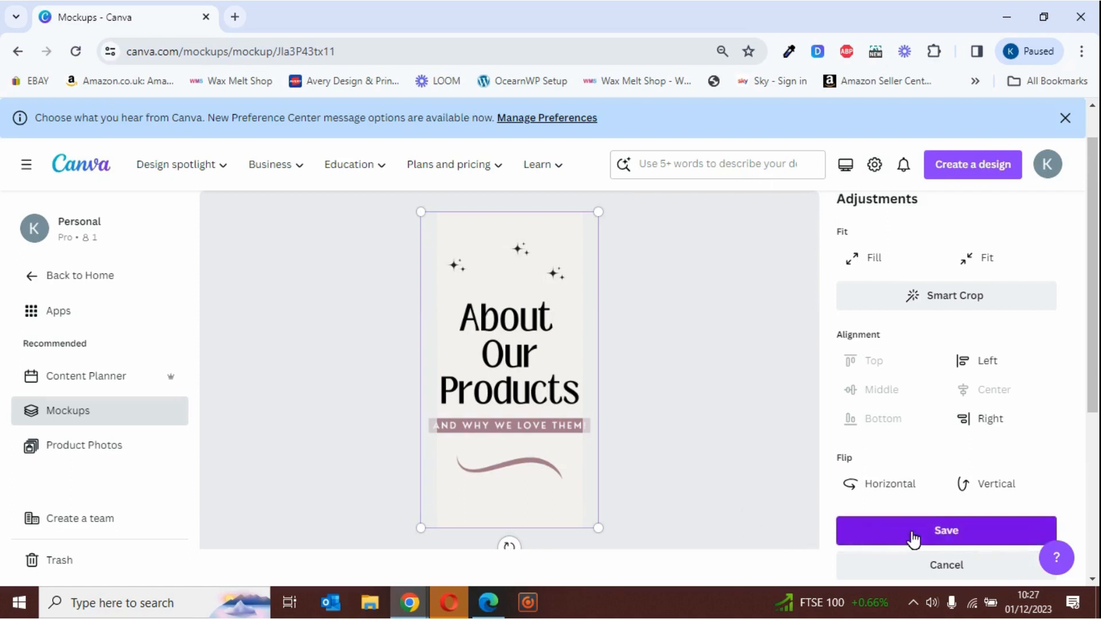
click(952, 534)
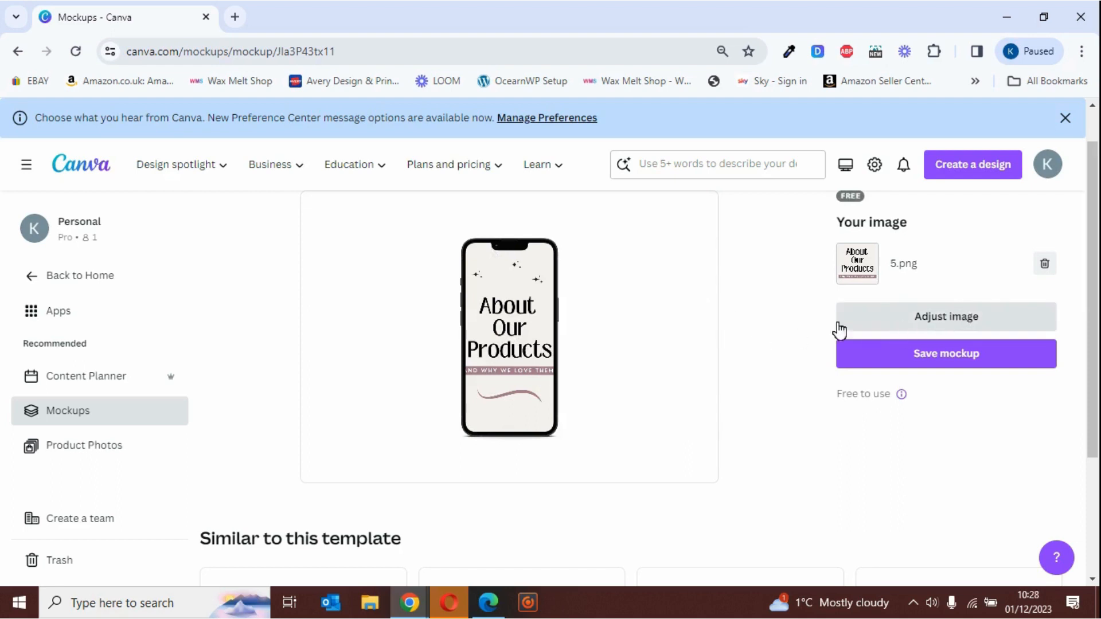
Step: Save the mockup and use it in a new Instagram Post (Square) design
click(973, 358)
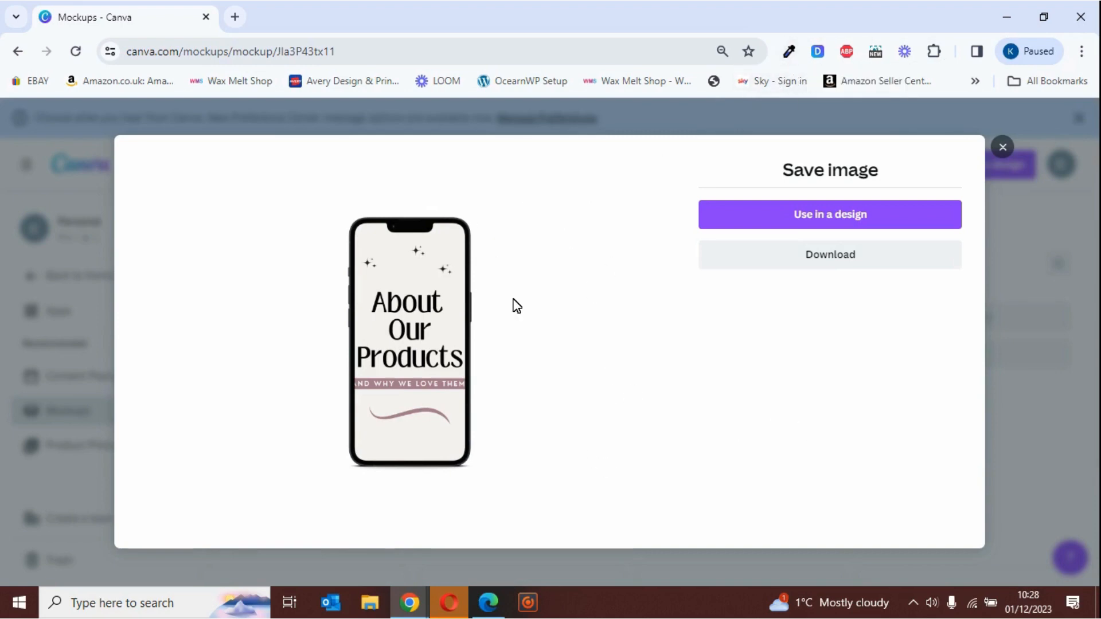
click(861, 216)
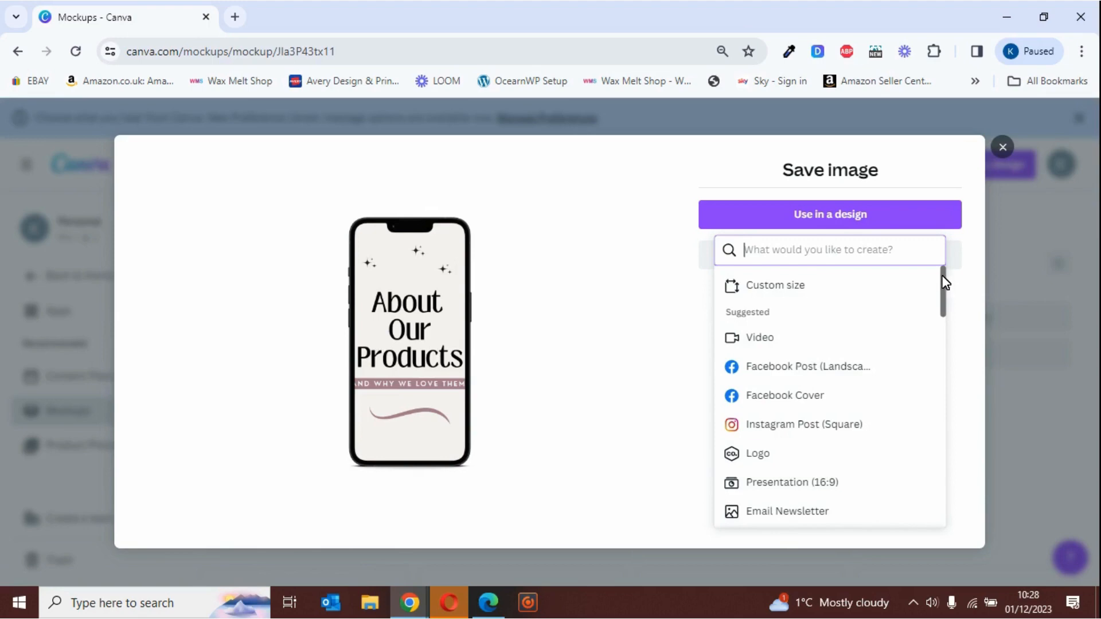
drag(944, 283, 945, 298)
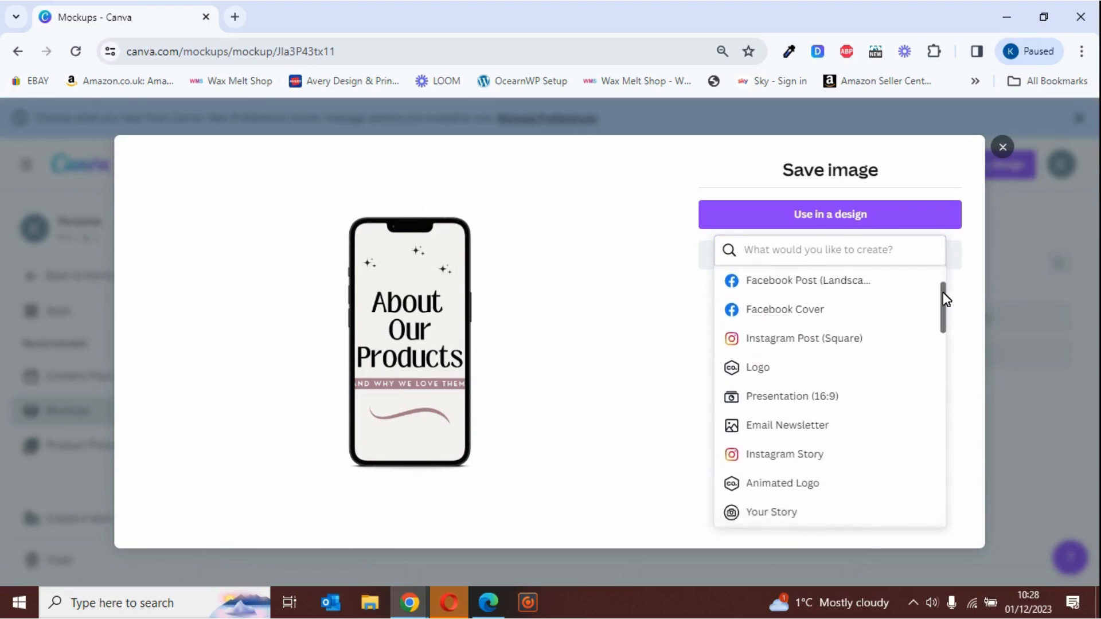
click(780, 343)
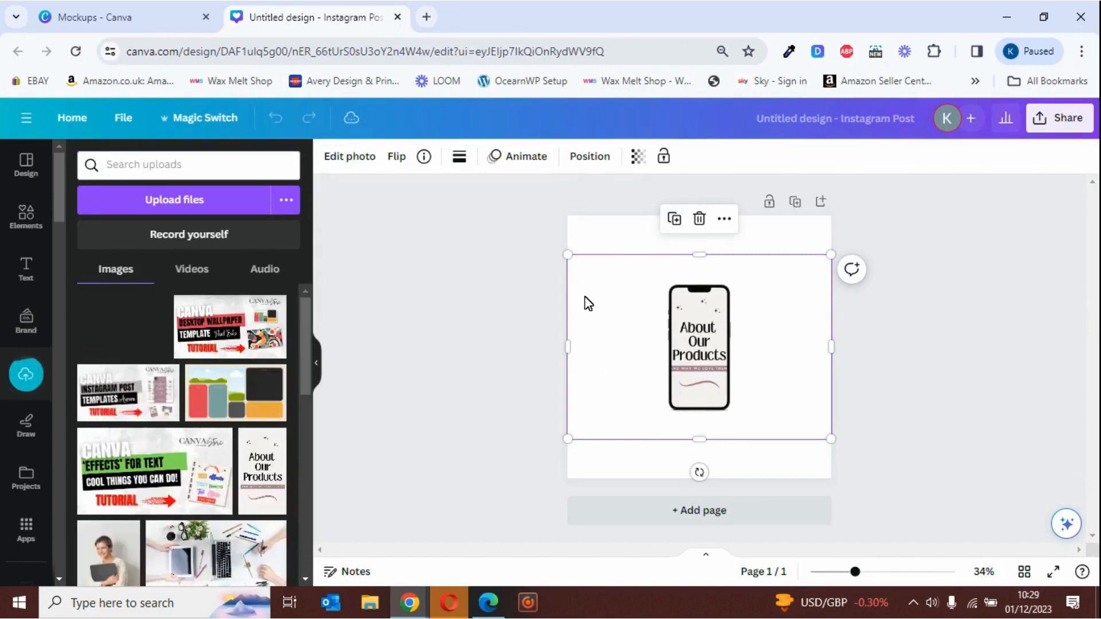
Step: Shrink the phone mockup and move it to the upper-right area of the page
drag(581, 266, 660, 319)
drag(677, 386, 706, 292)
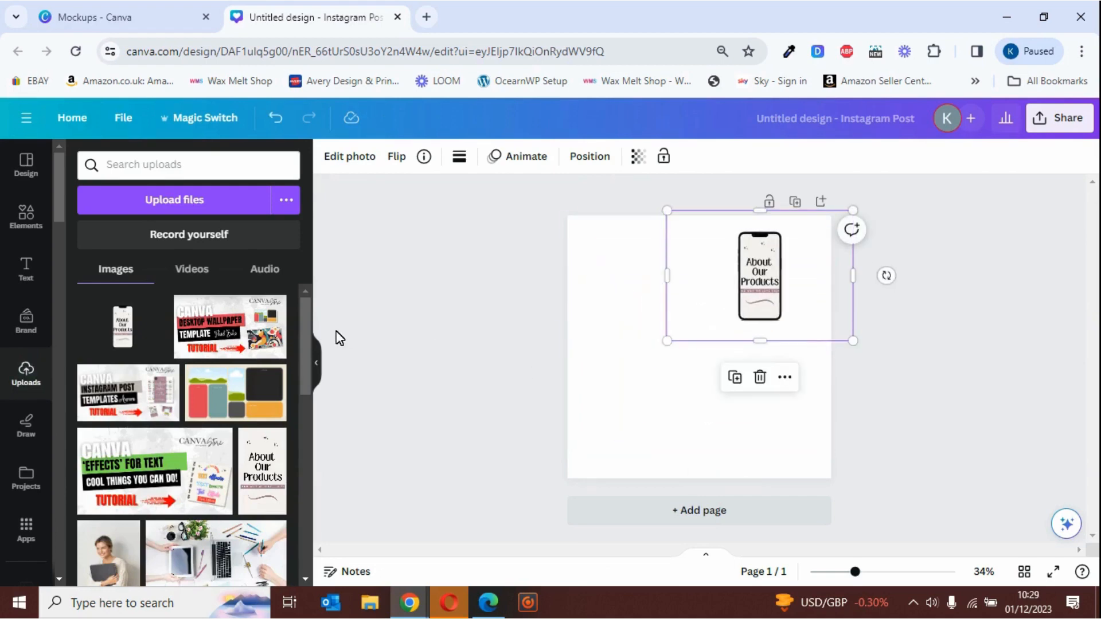
Step: Set the page background to the light grey from the mockup's photo colors
click(26, 217)
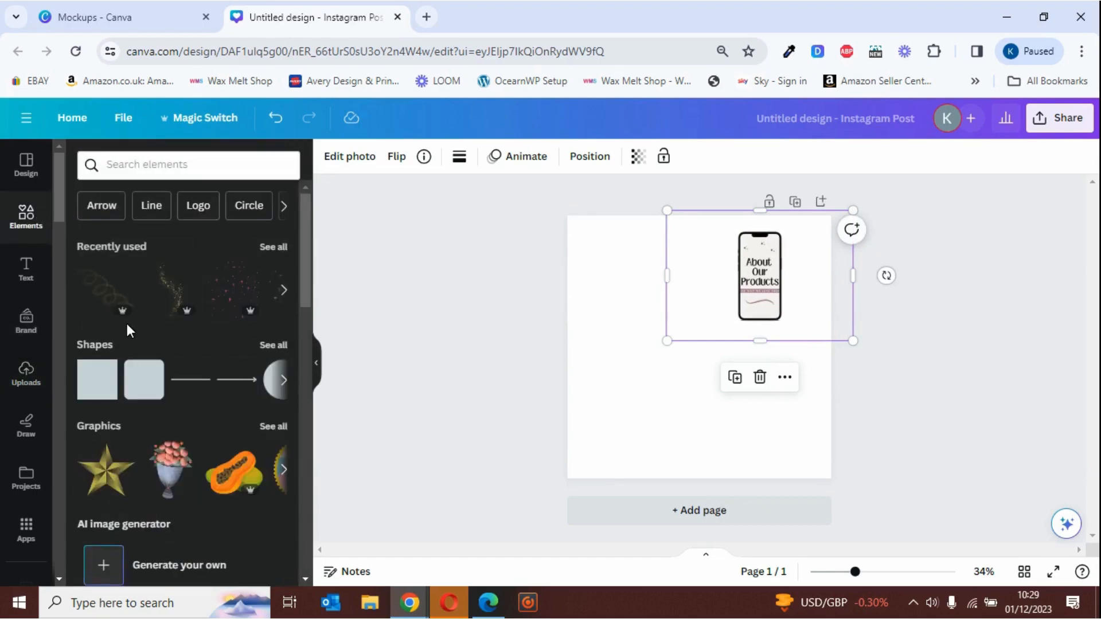
click(584, 239)
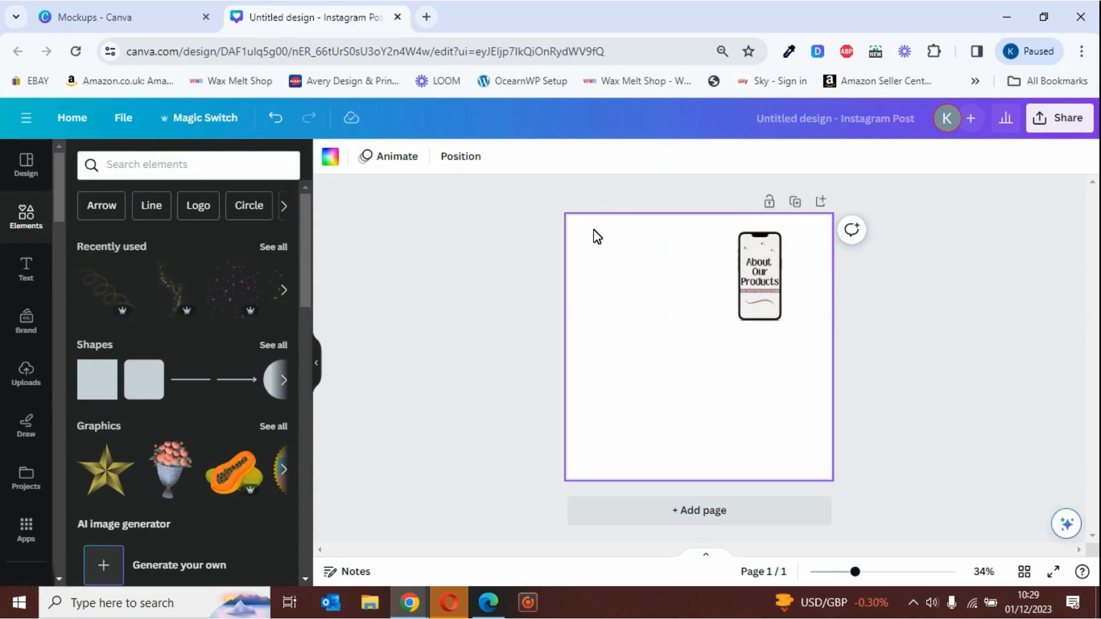
click(339, 166)
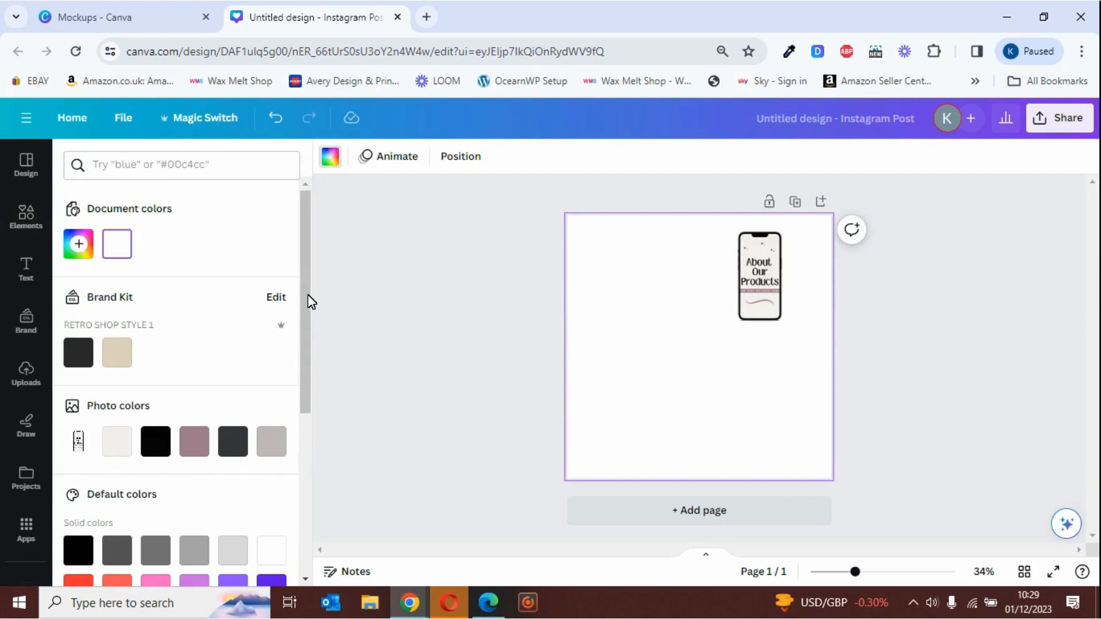
drag(309, 296, 307, 352)
click(281, 347)
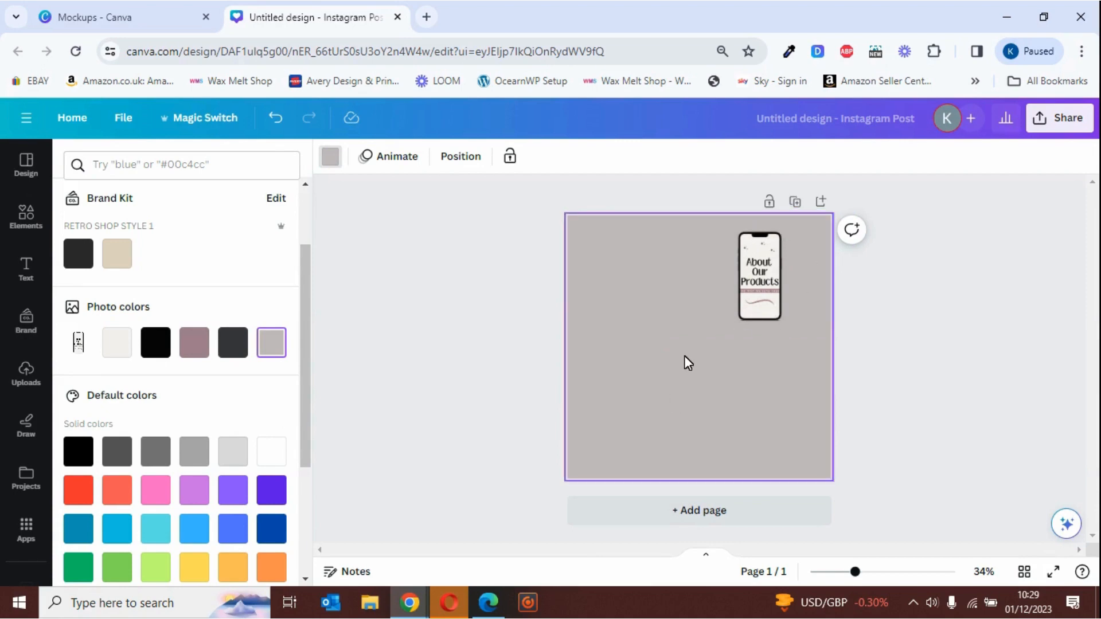
Step: Add a square shape, stretch it into a horizontal band wider than the page, and move the phone mockup above it
click(36, 218)
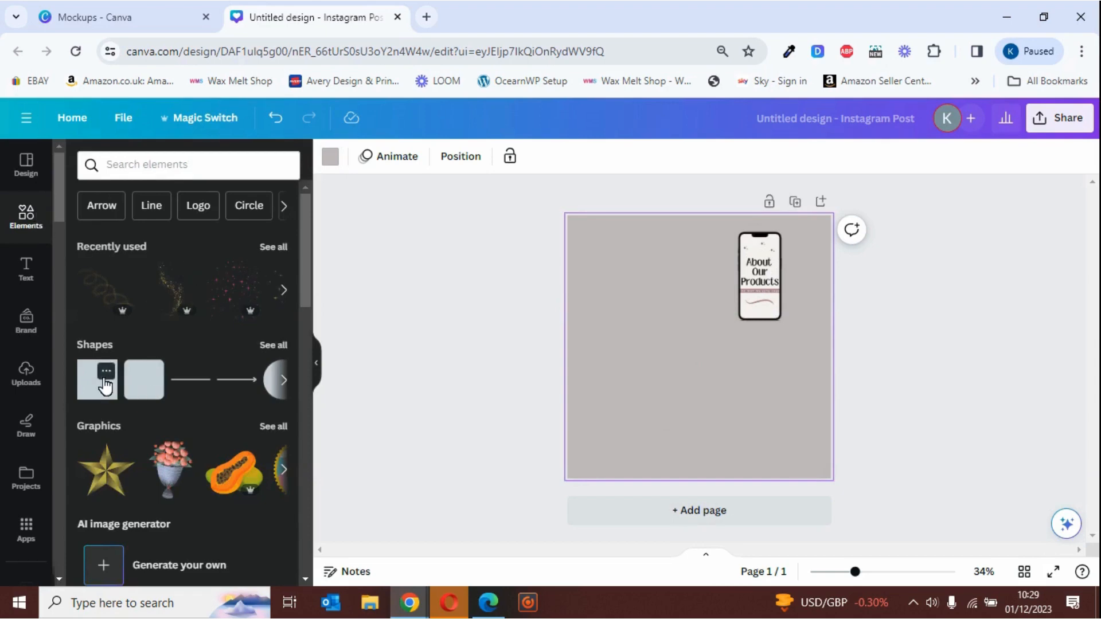
drag(105, 385, 593, 332)
drag(666, 361, 885, 368)
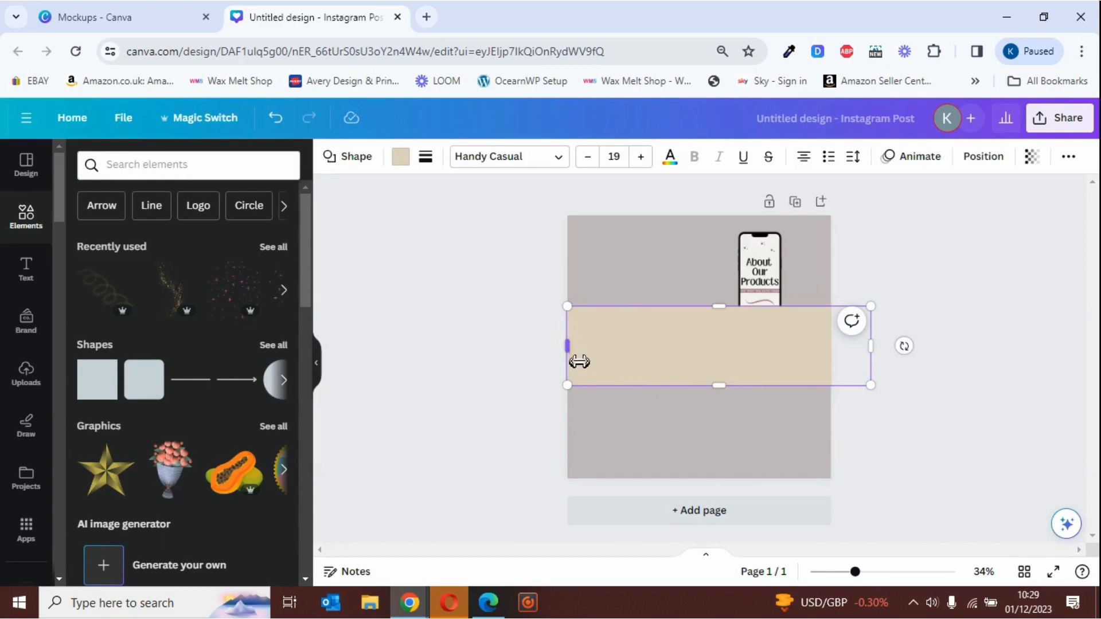
drag(578, 362, 555, 359)
drag(762, 277, 778, 252)
Step: Recolor the horizontal band to the medium grey from the default solid colors
click(608, 351)
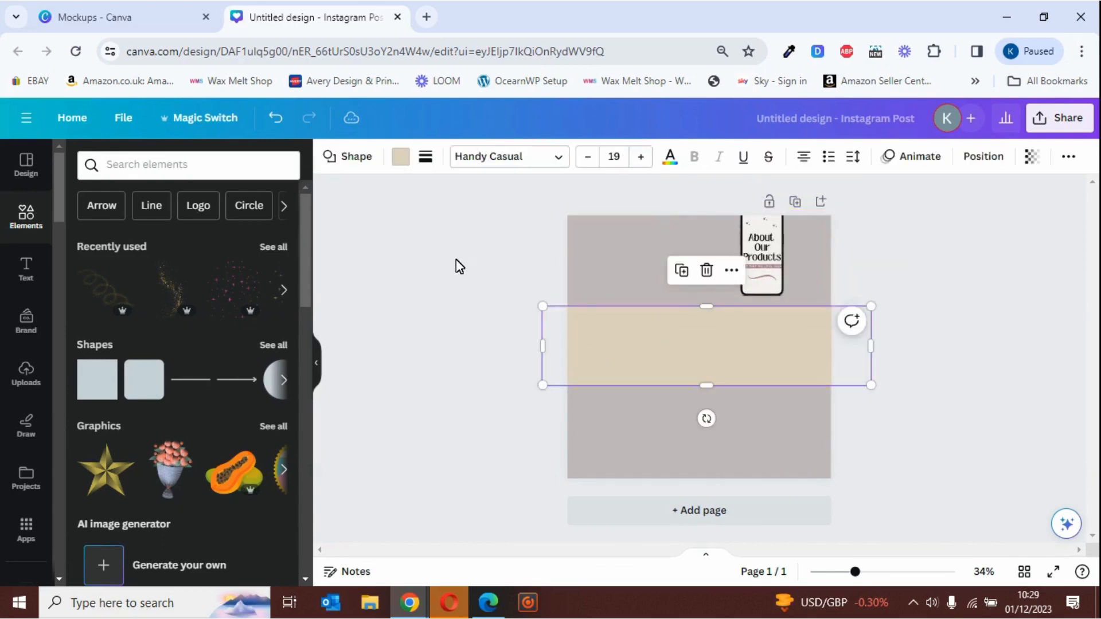
click(401, 160)
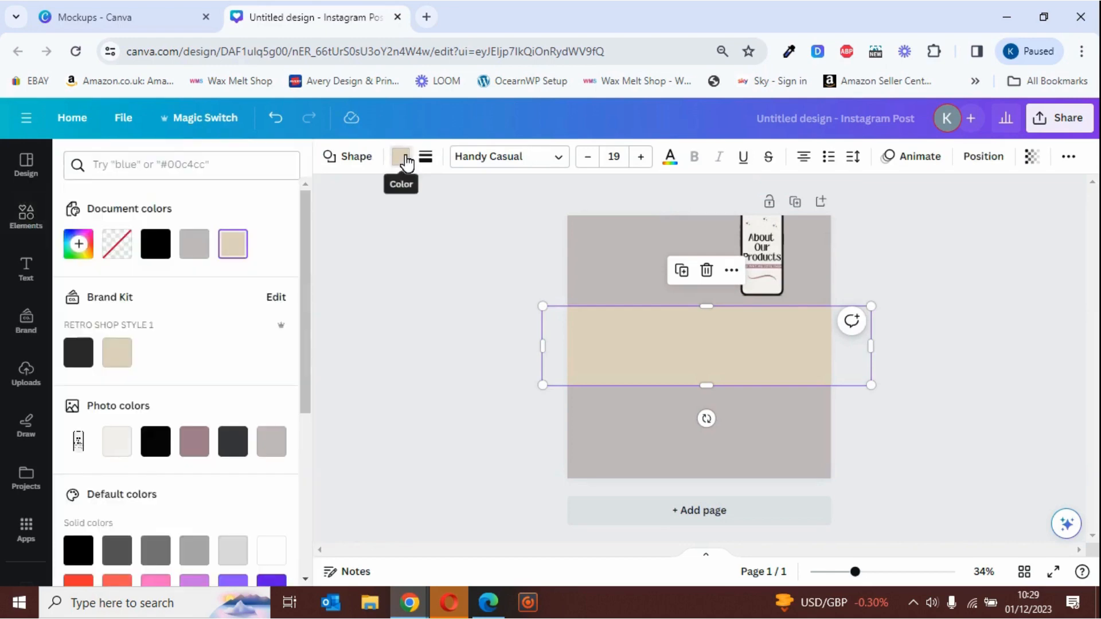
drag(306, 287, 304, 342)
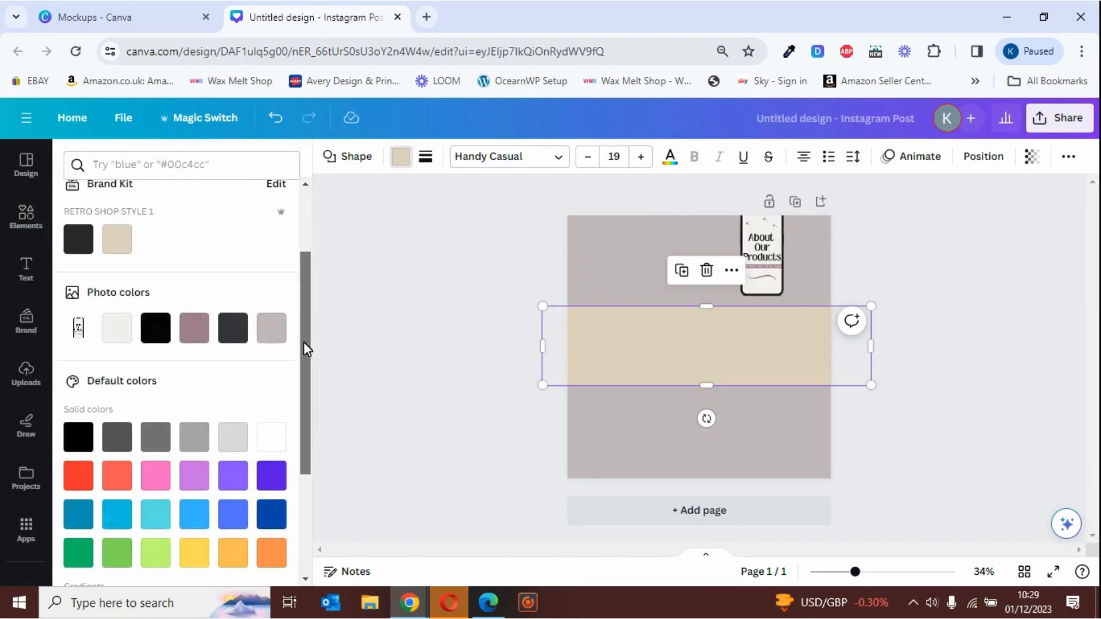
click(155, 437)
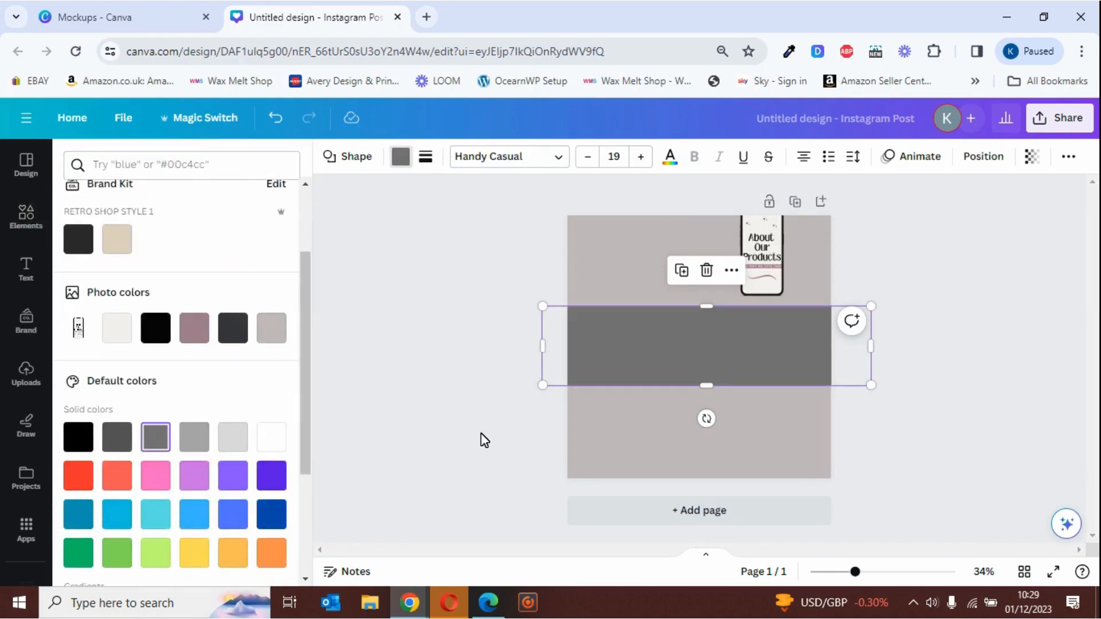
click(629, 429)
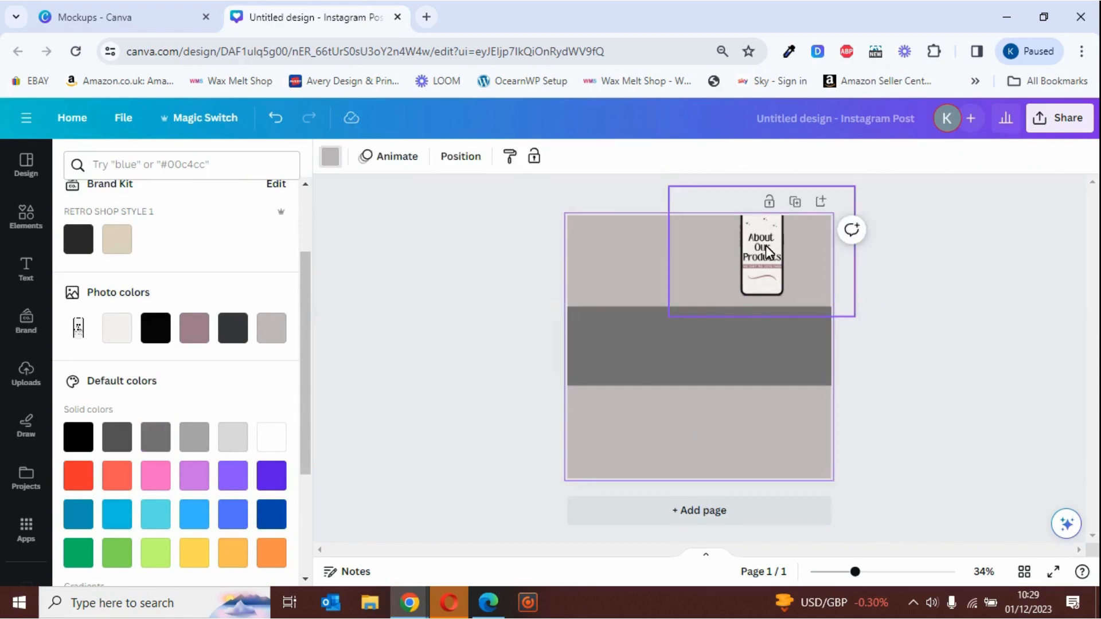
Step: Place a duplicate of the phone mockup over the grey band and delete the original phone
mouse_move(765, 245)
mouse_down()
mouse_move(719, 281)
mouse_move(773, 247)
mouse_move(740, 269)
mouse_move(730, 246)
mouse_move(766, 246)
mouse_move(778, 261)
mouse_move(768, 254)
mouse_up()
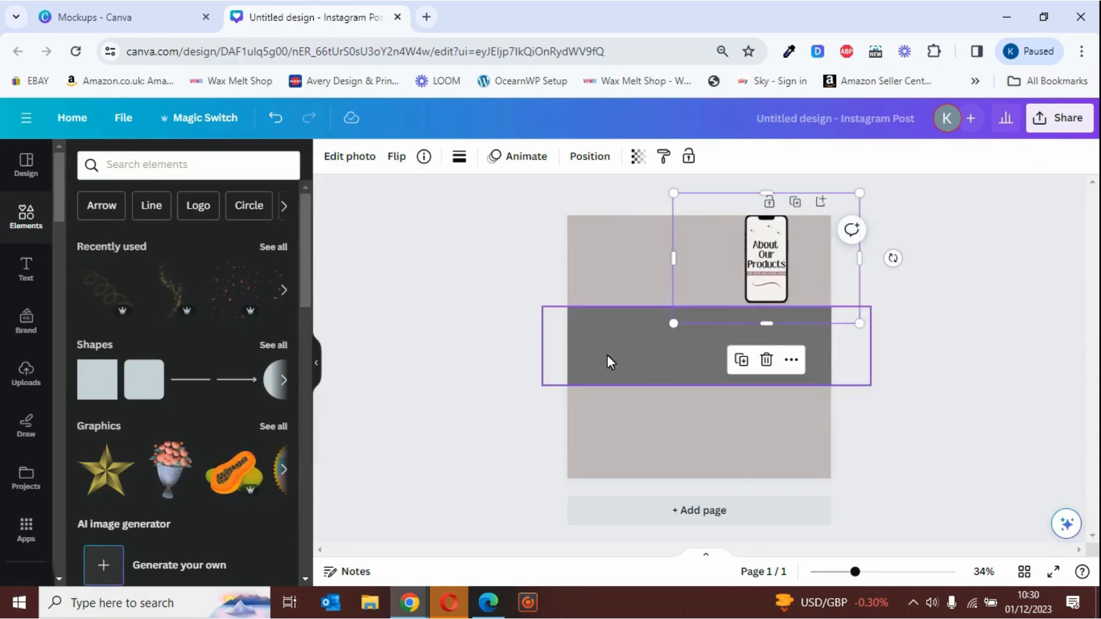
click(636, 261)
click(774, 260)
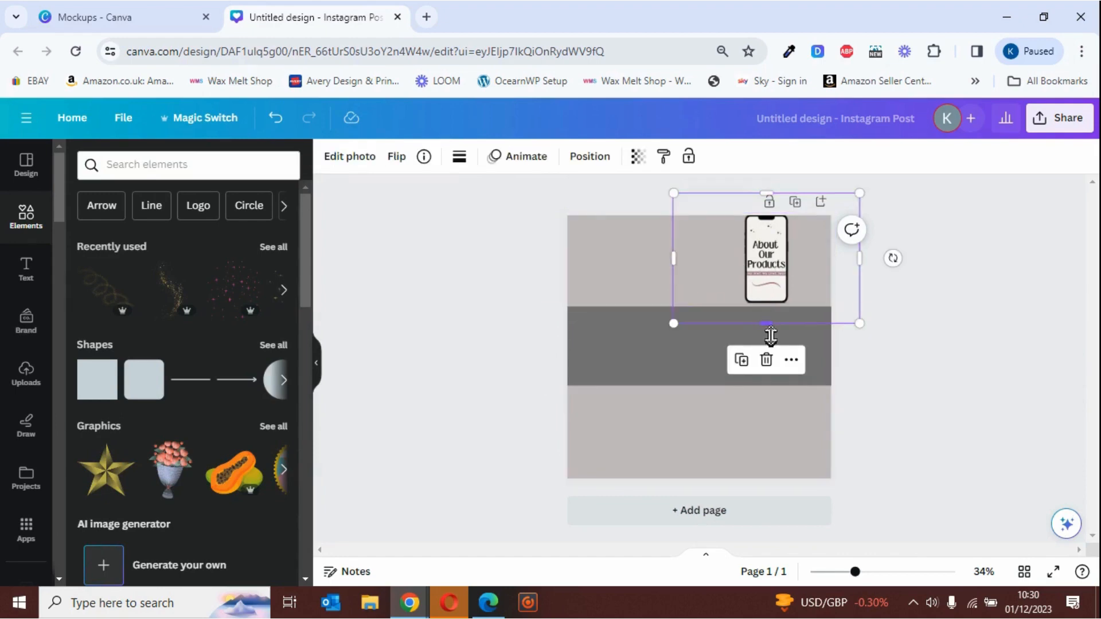
click(742, 361)
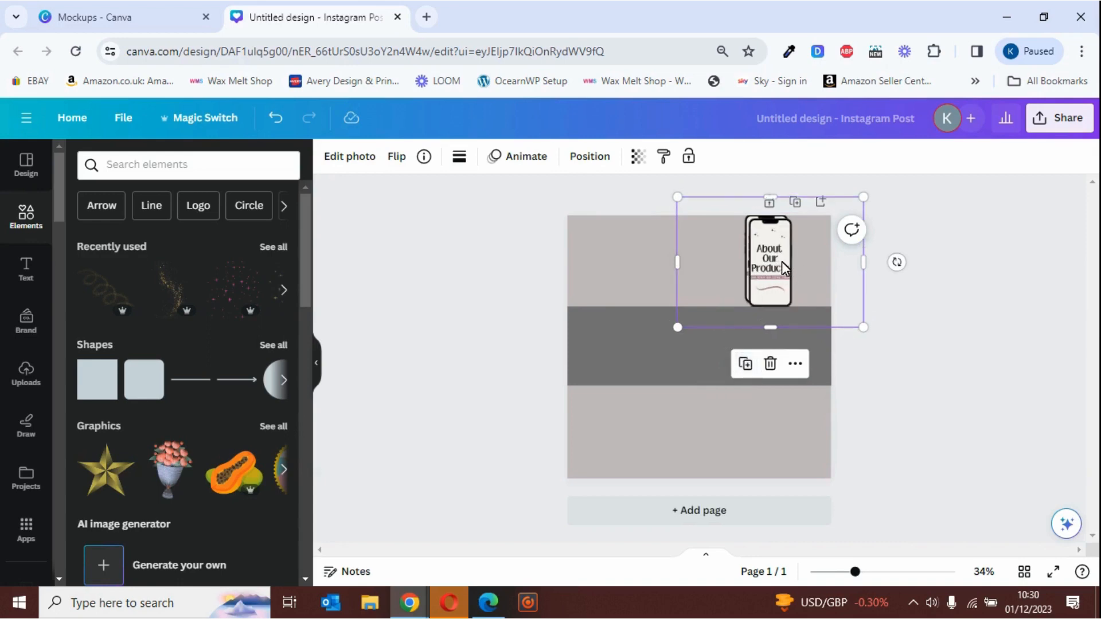
drag(732, 331, 732, 344)
click(781, 235)
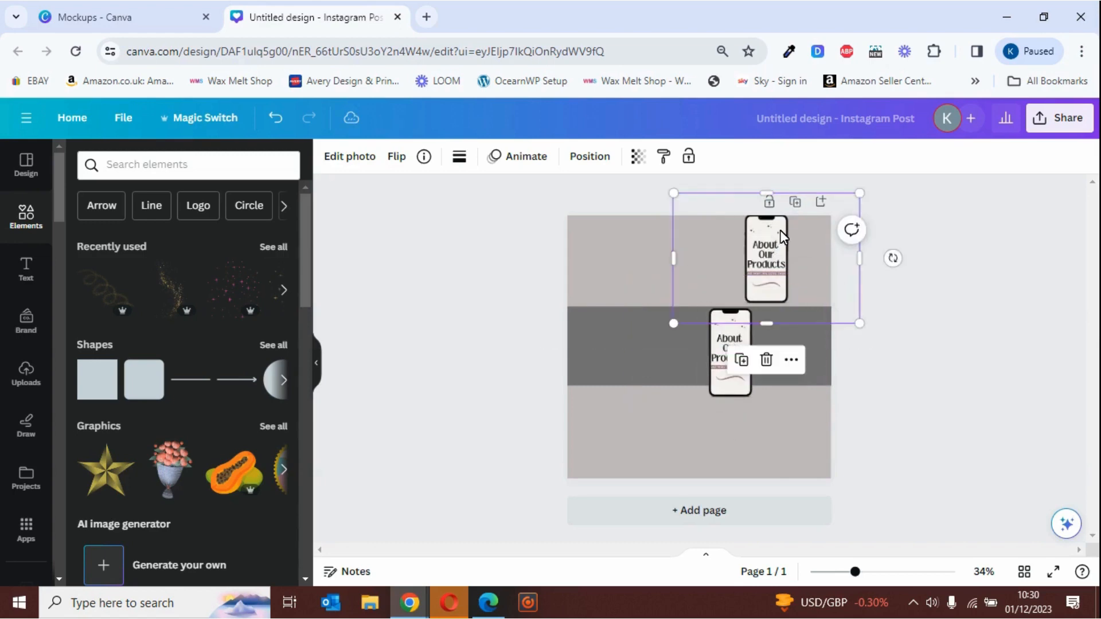
key(Delete)
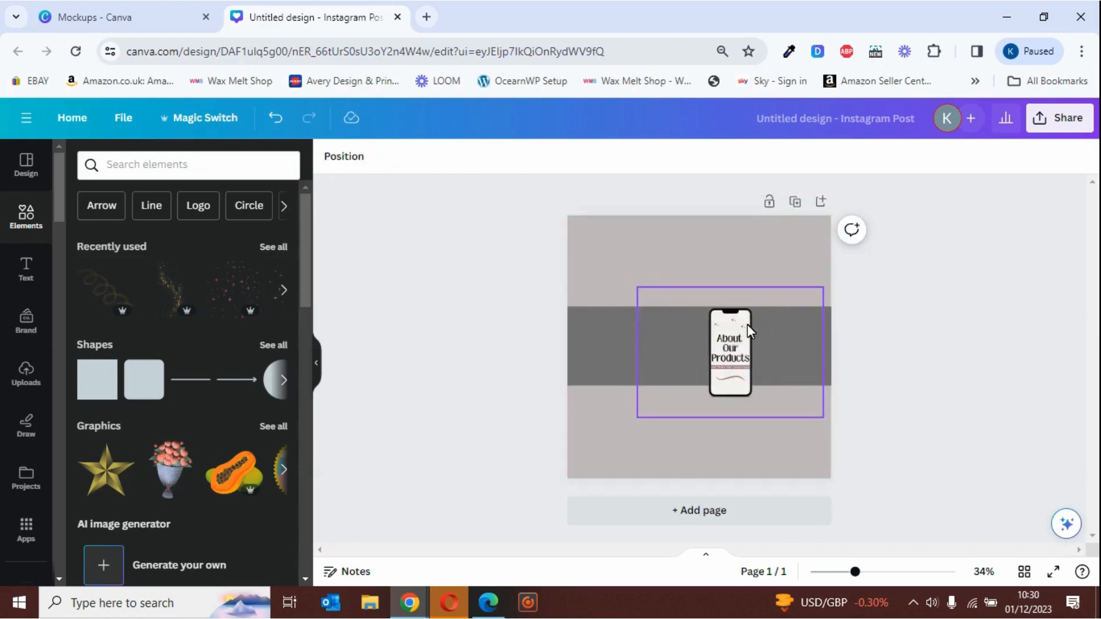
Step: Enlarge the phone mockup on the right half of the page and tilt it slightly clockwise
click(660, 330)
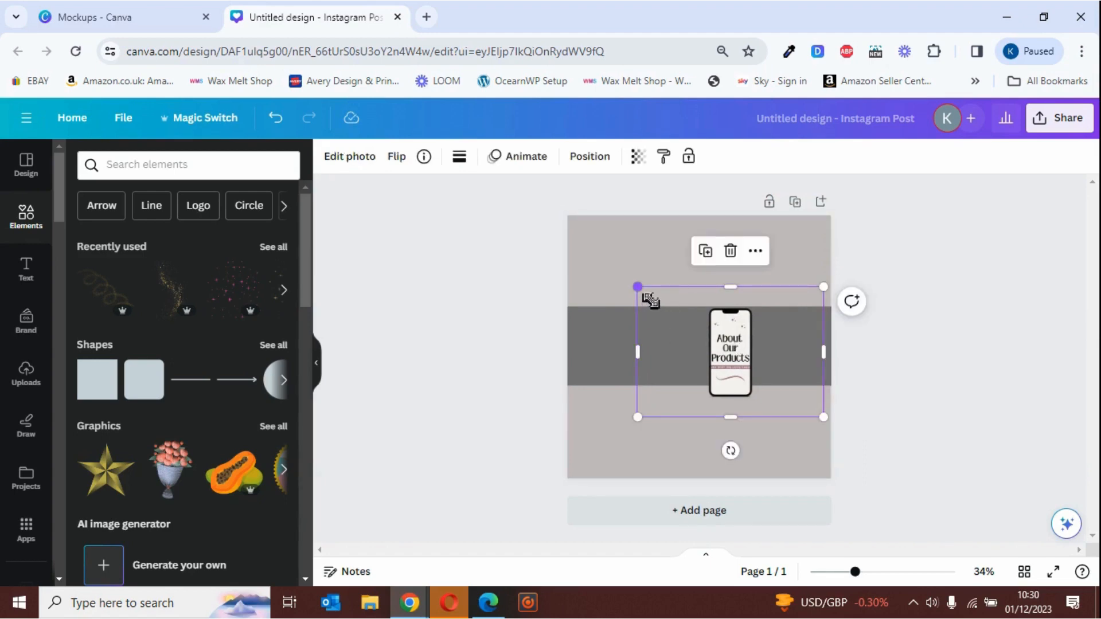
drag(641, 292, 544, 224)
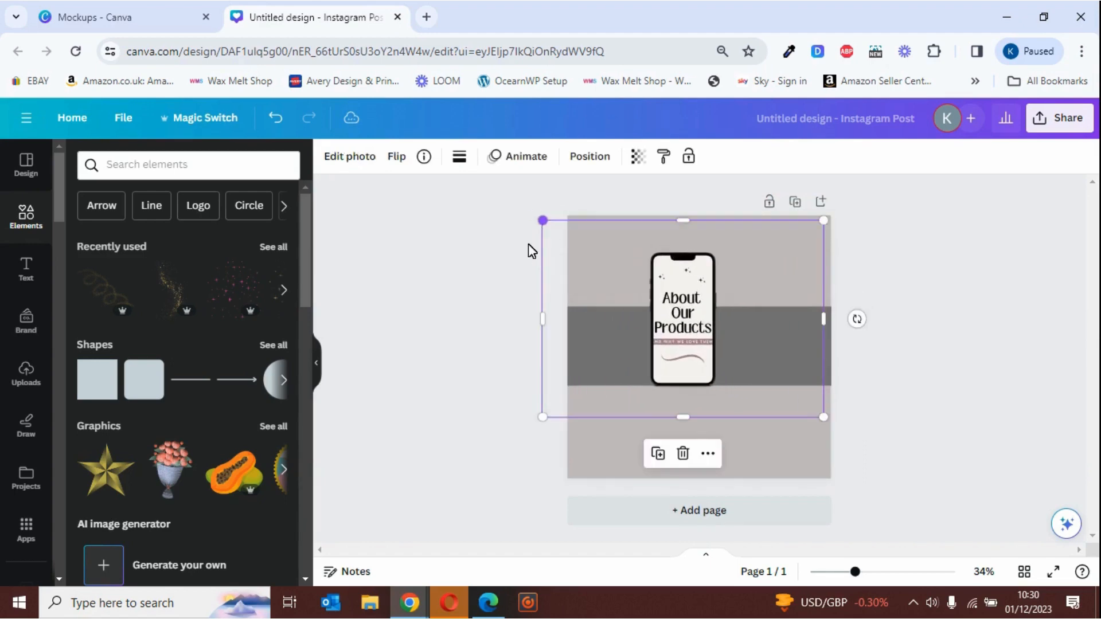
drag(824, 422, 898, 467)
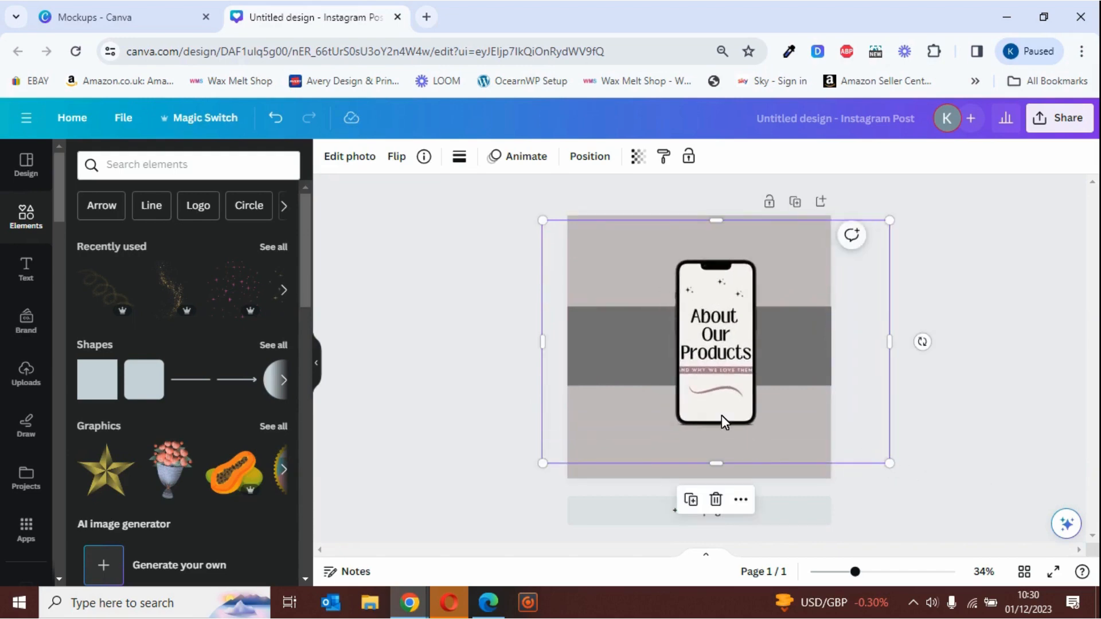
drag(721, 415, 762, 424)
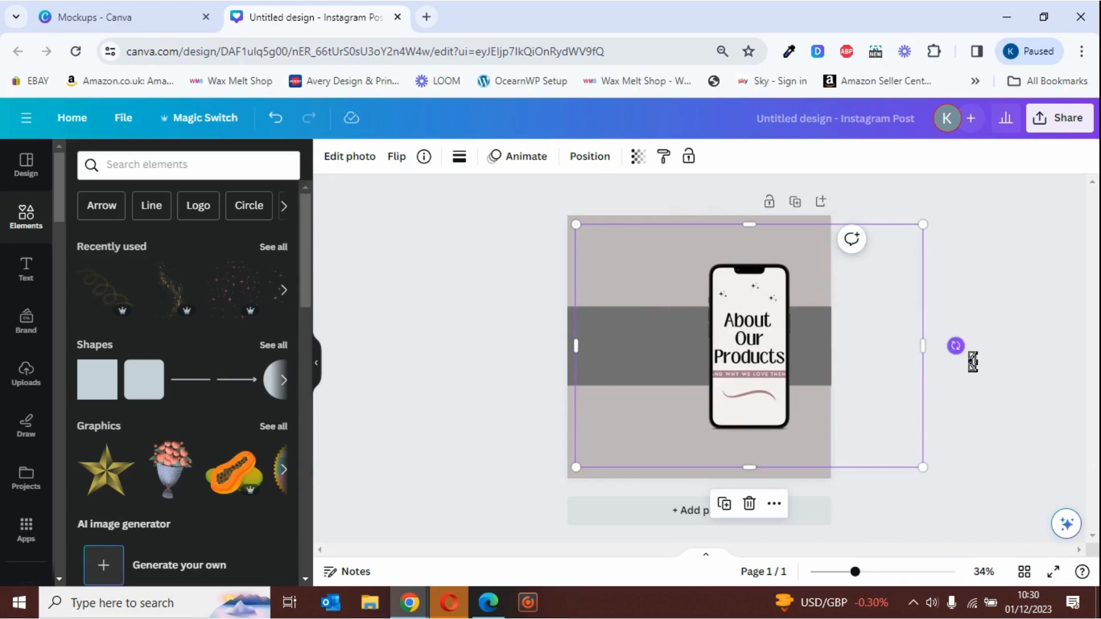
drag(971, 361, 963, 386)
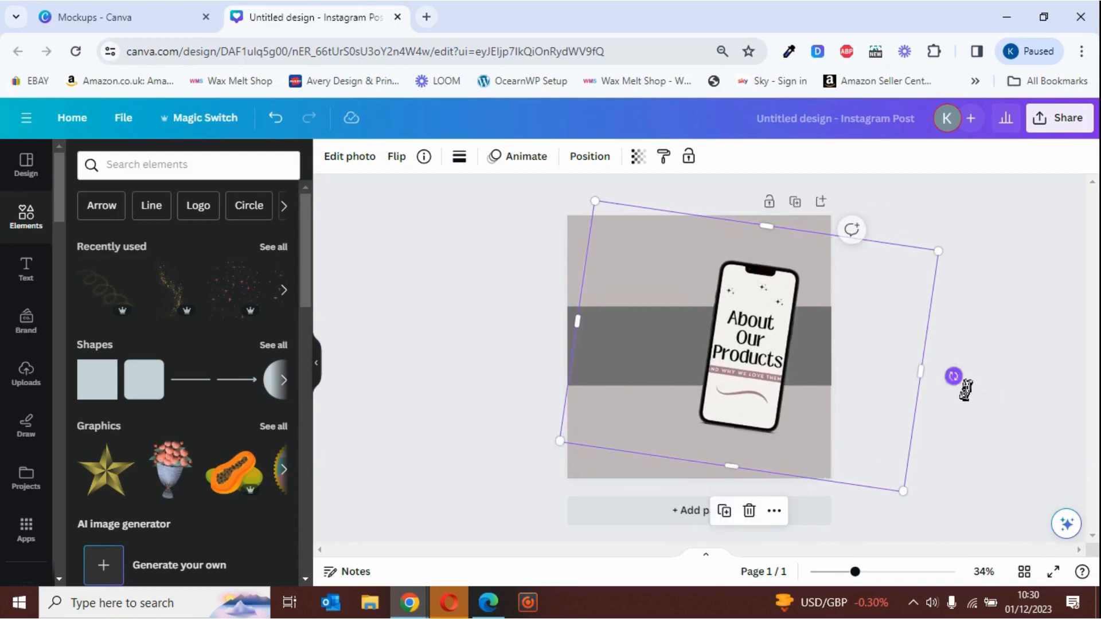
click(608, 467)
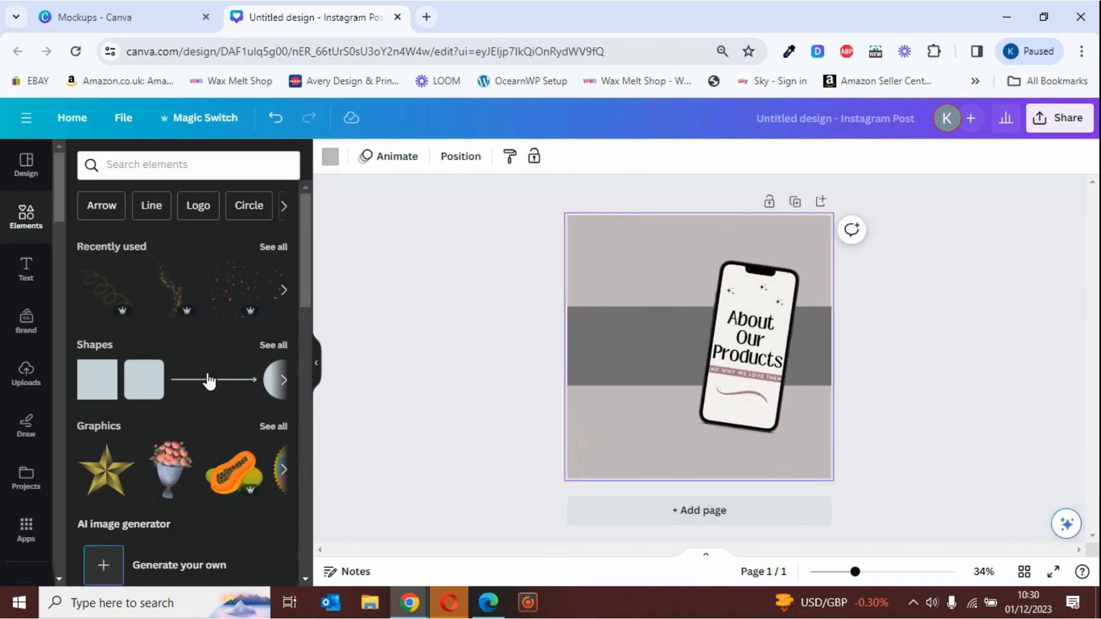
Step: Add a heading reading "sale" in the upper part of the page above the grey band
click(34, 274)
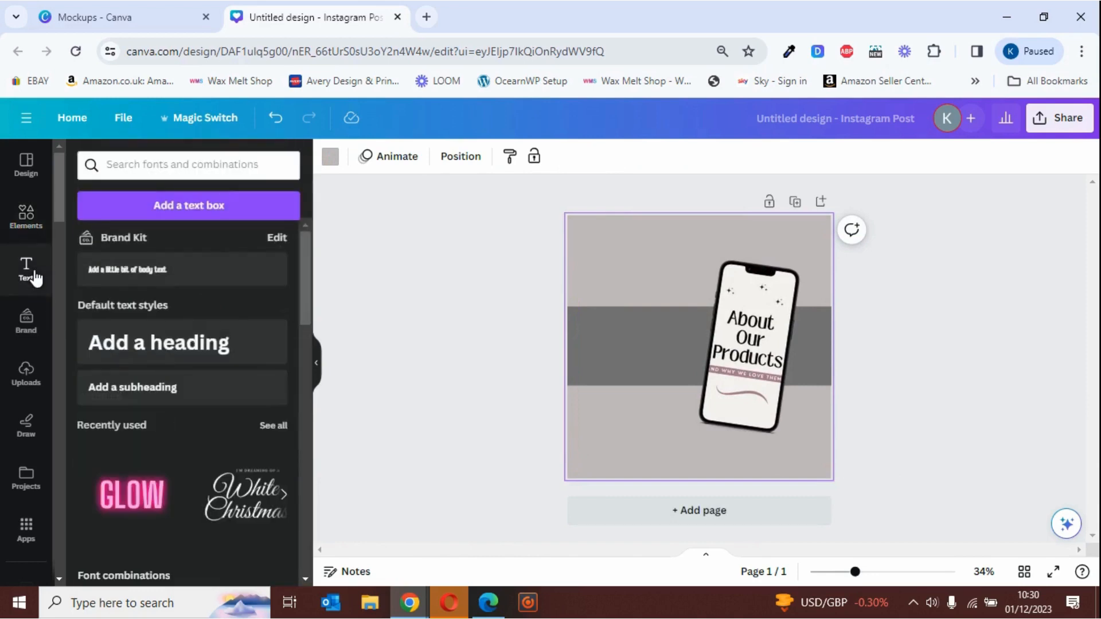
click(167, 344)
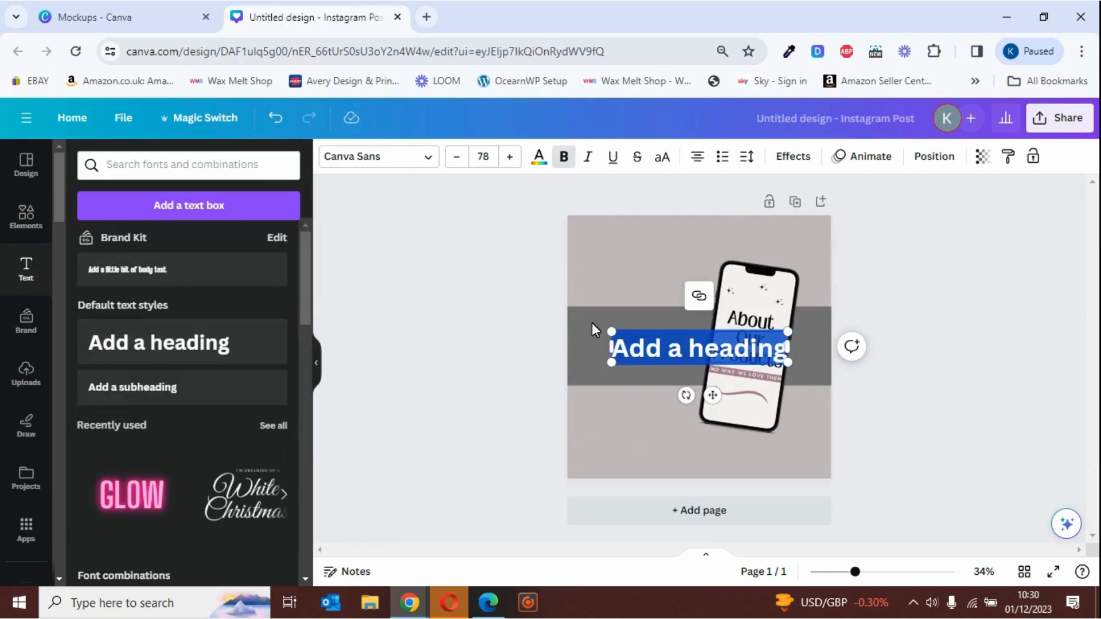
click(620, 240)
click(660, 349)
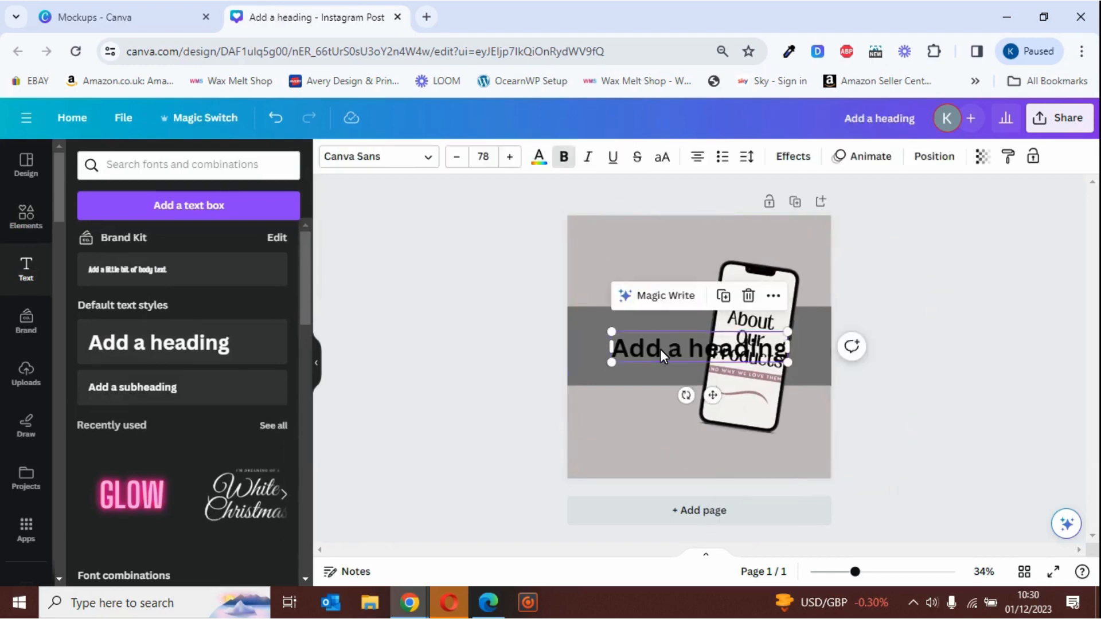
drag(659, 349, 631, 264)
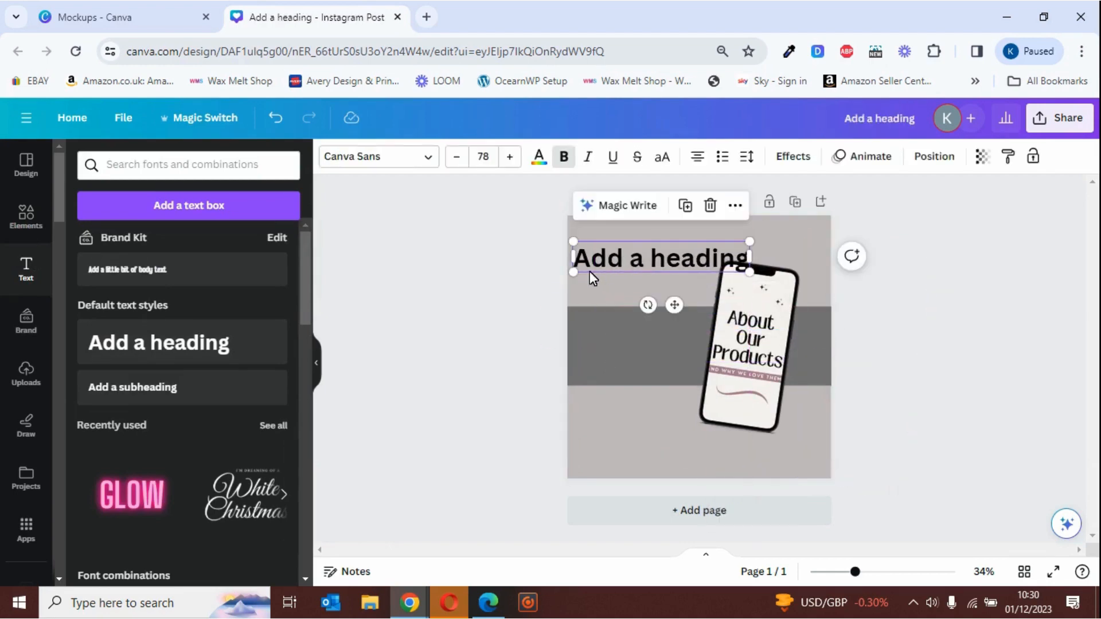
double_click(581, 266)
text(sale)
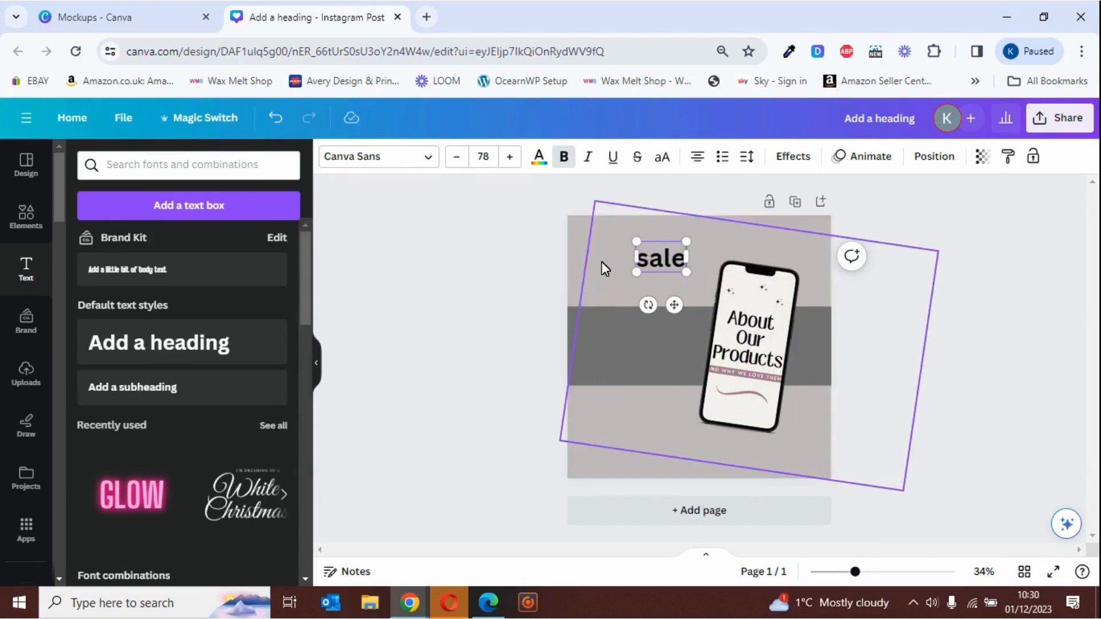
Step: Enlarge the "sale" heading to size 173 and place it beside the phone, overlapping the band's upper edge
click(600, 259)
click(658, 257)
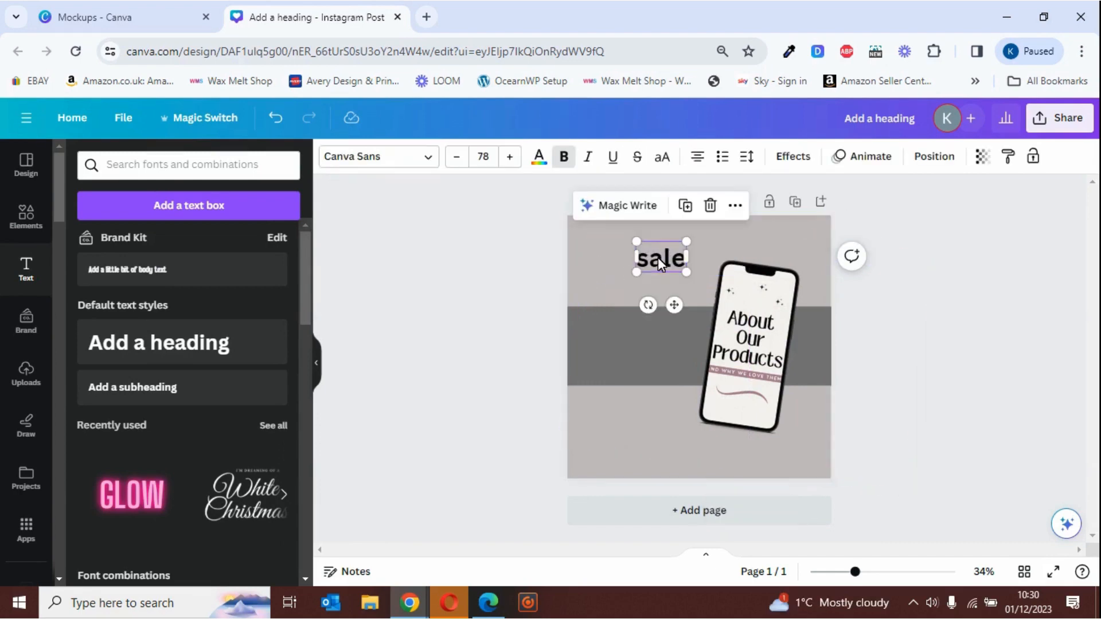
drag(657, 259, 554, 295)
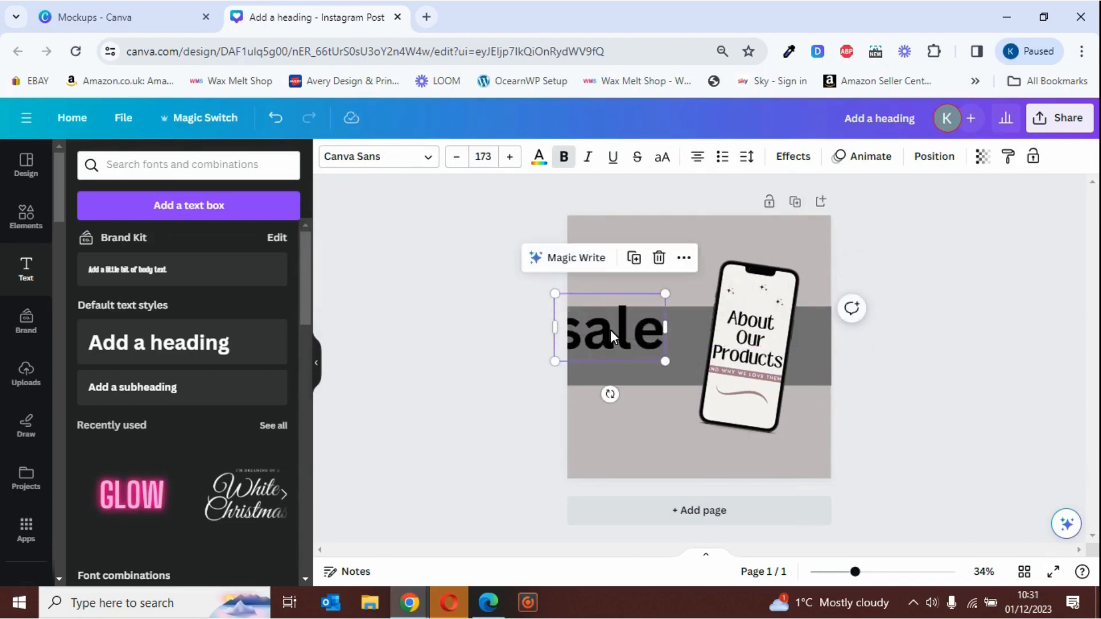
drag(612, 336, 640, 305)
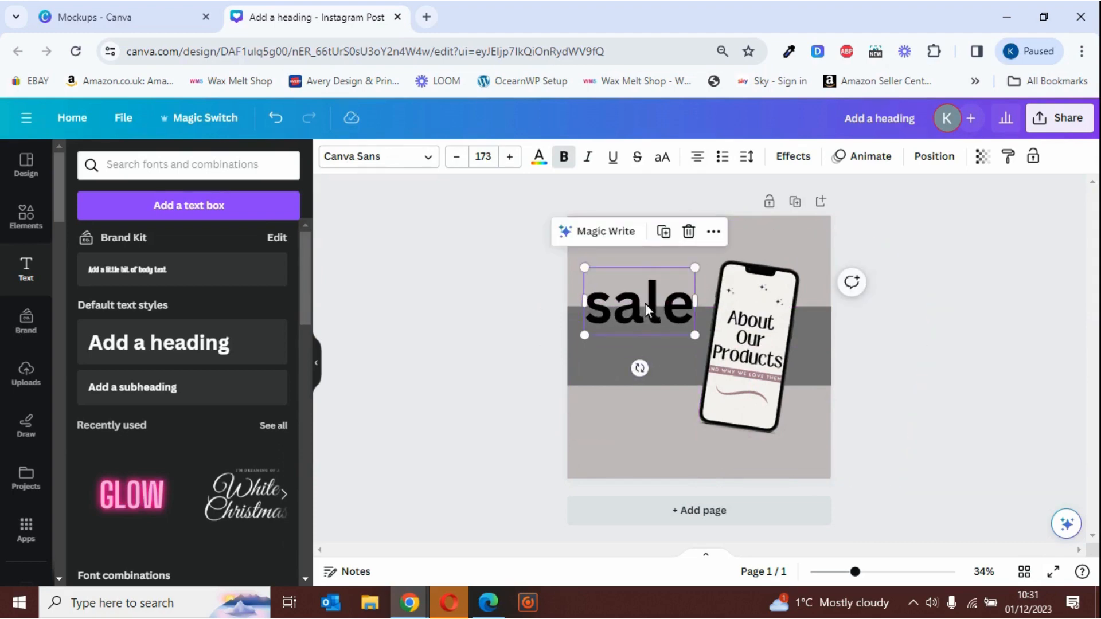
click(606, 469)
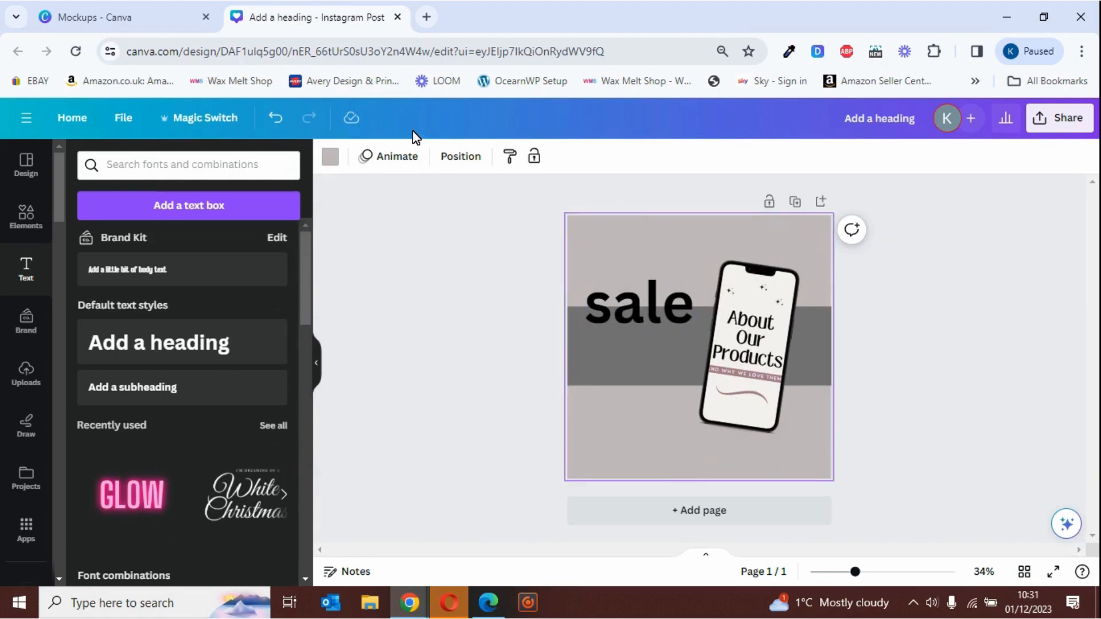
Step: Close the Instagram post design and return from the smartphone mockup to the main Mockups page with its Technology categories
click(397, 18)
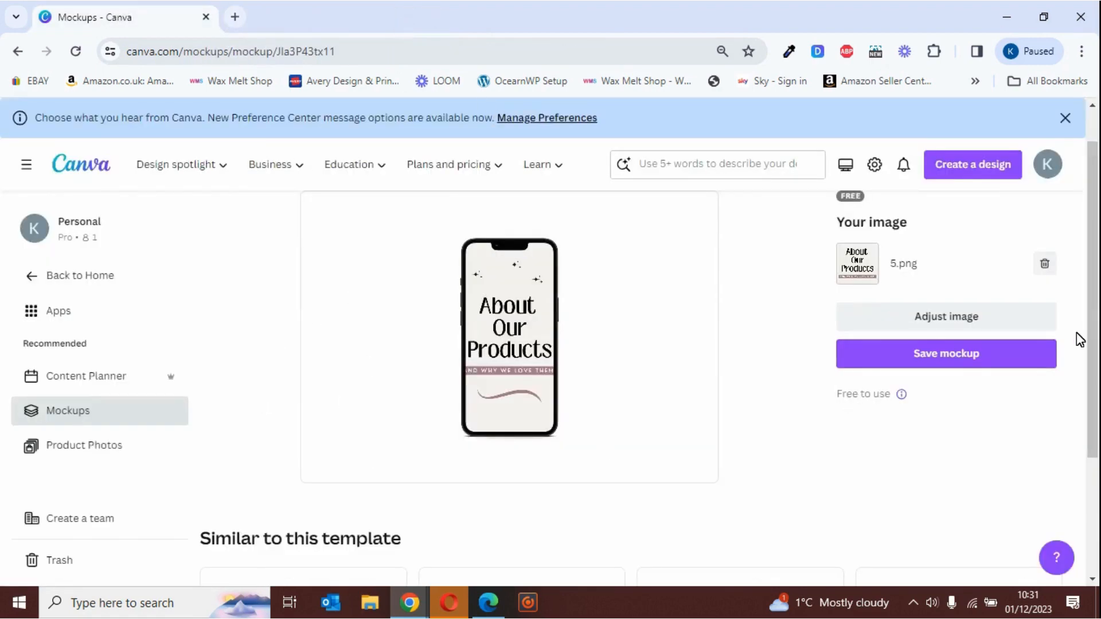
scroll(1092, 327, up, 1)
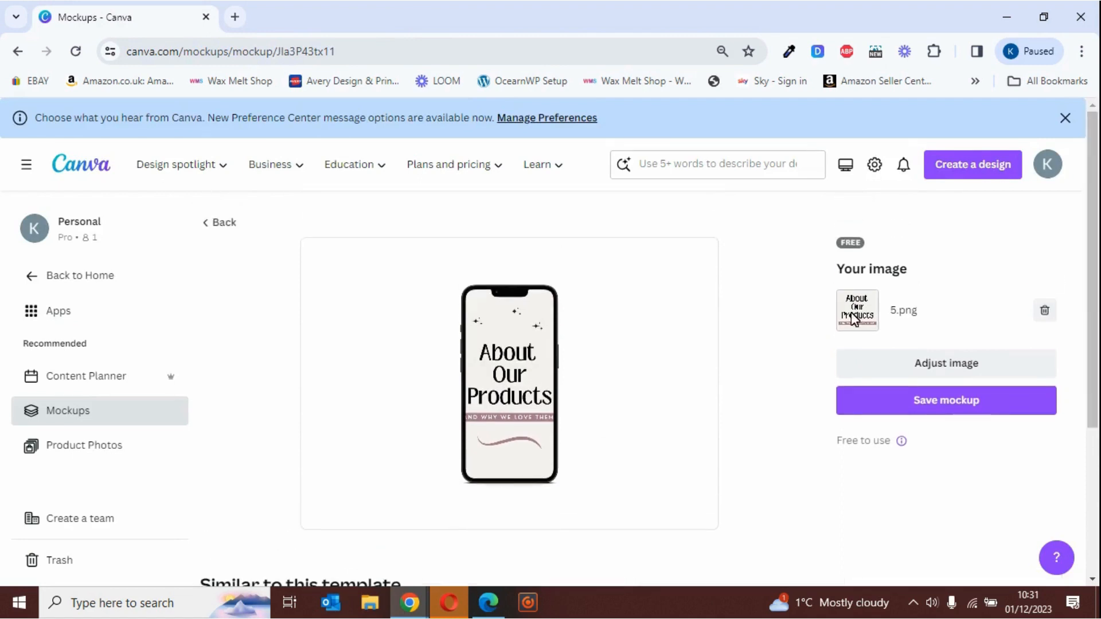
click(233, 227)
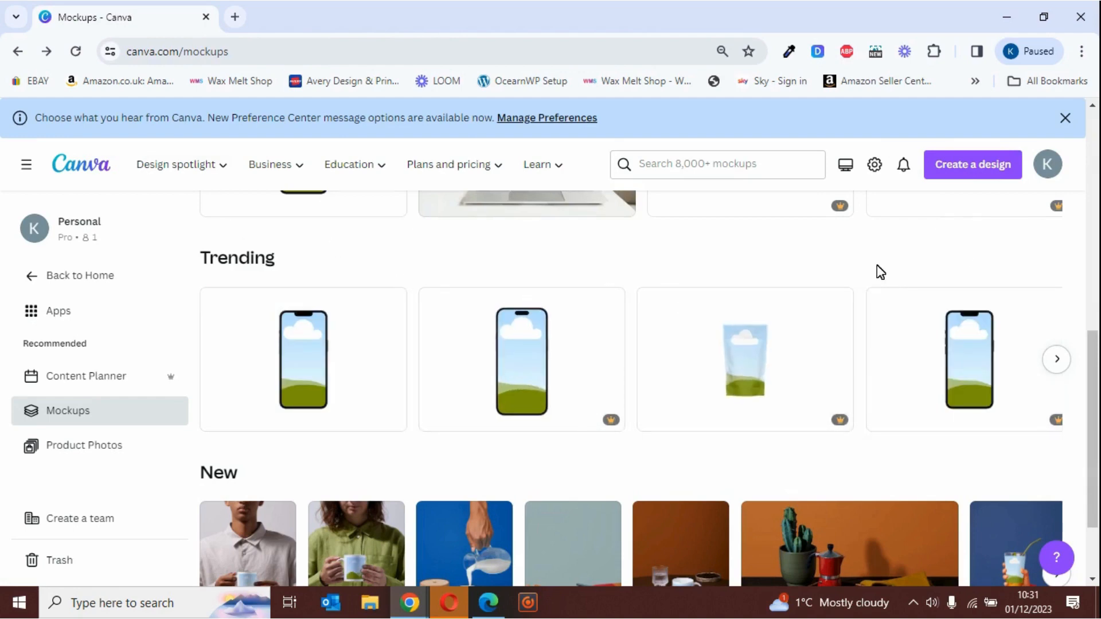
drag(1093, 356, 1077, 217)
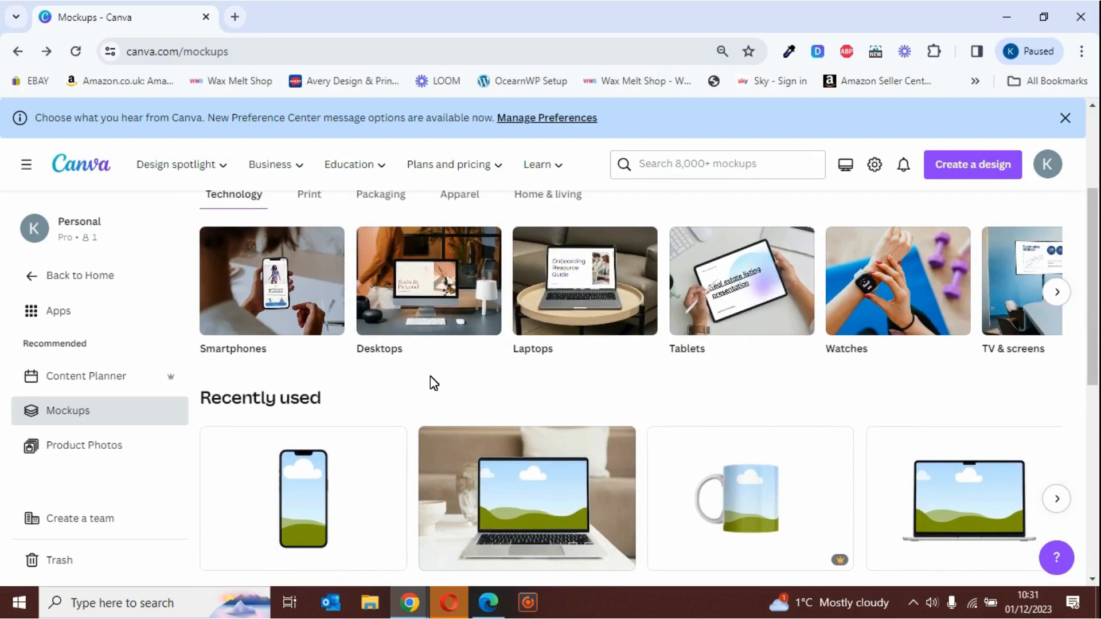
Step: Open the free Desktops mockup showing a peach monitor on a wooden desk with a flower vase against a white panelled wall
click(434, 300)
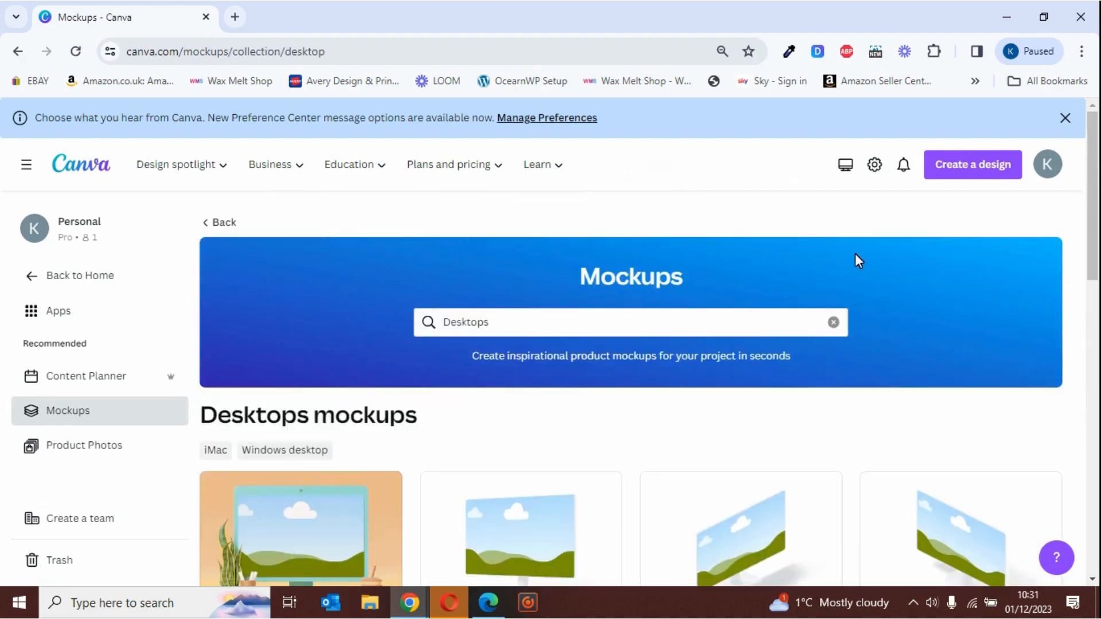
drag(1095, 145, 1096, 233)
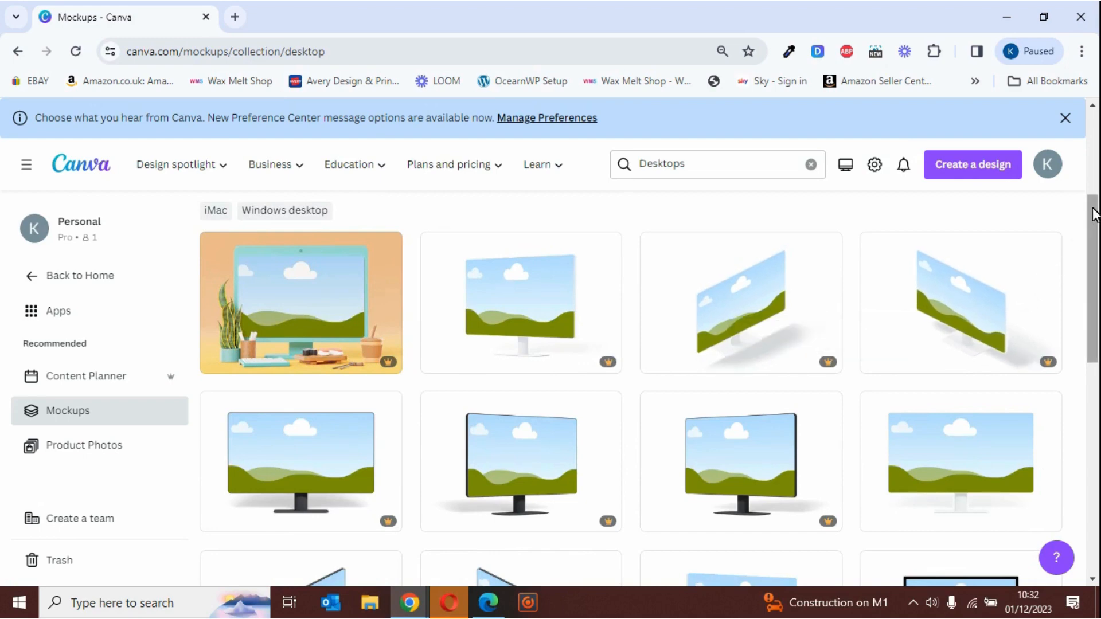
drag(1096, 217, 1097, 336)
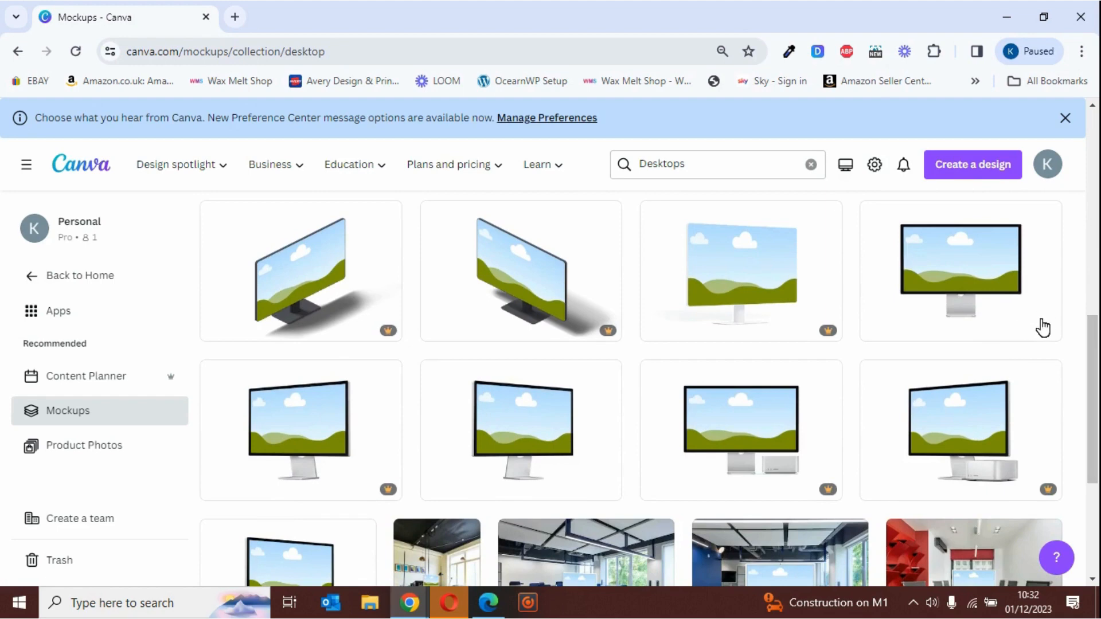
drag(1097, 336, 1097, 418)
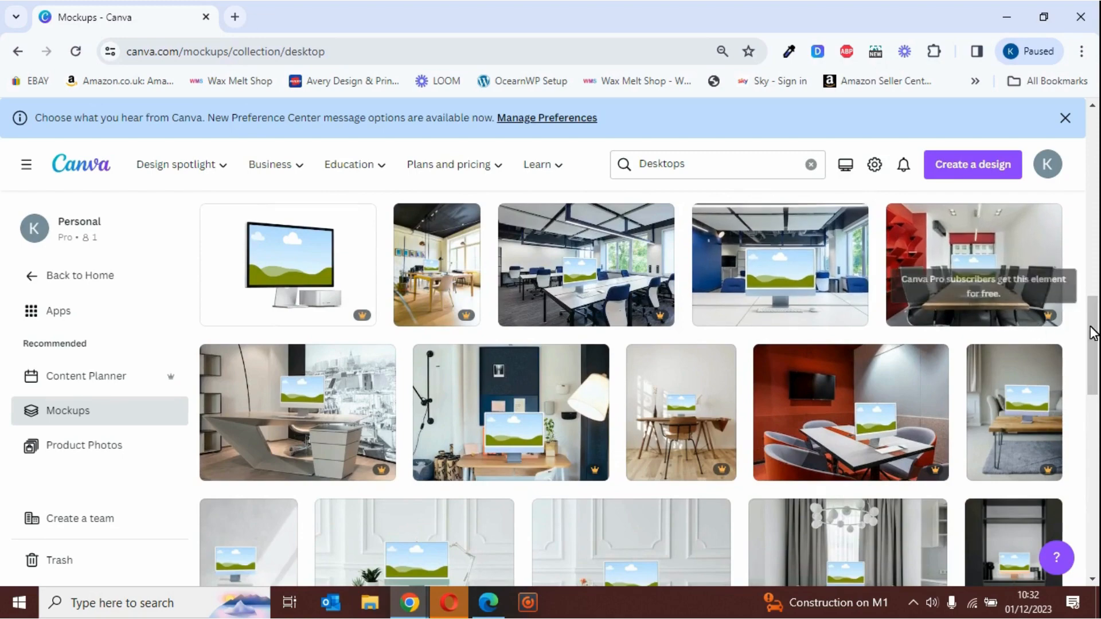
drag(1096, 321, 1095, 375)
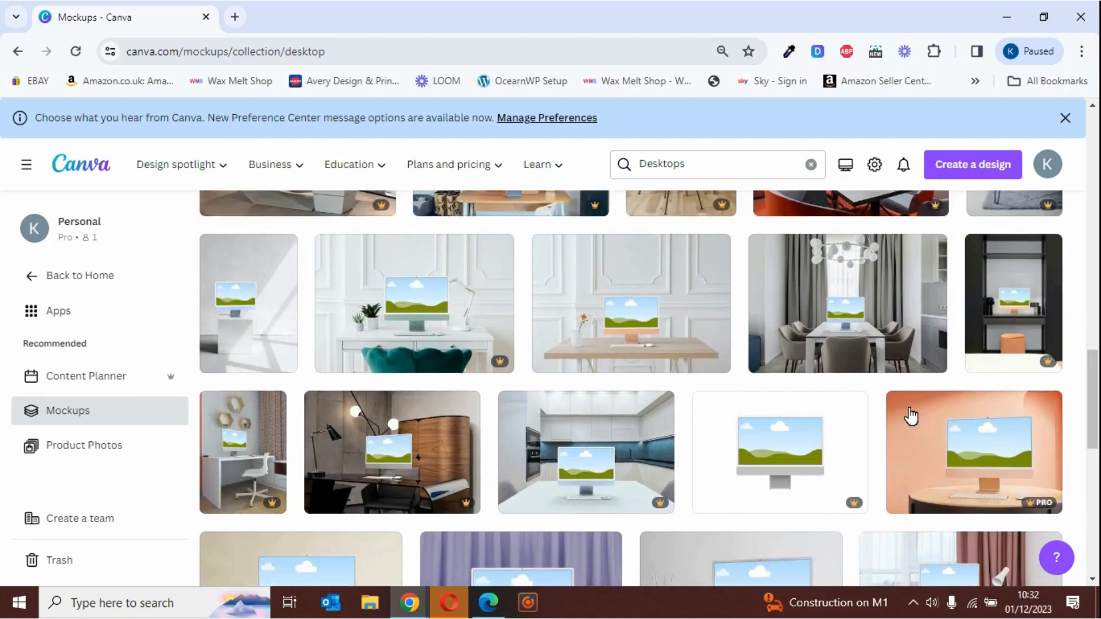
click(692, 322)
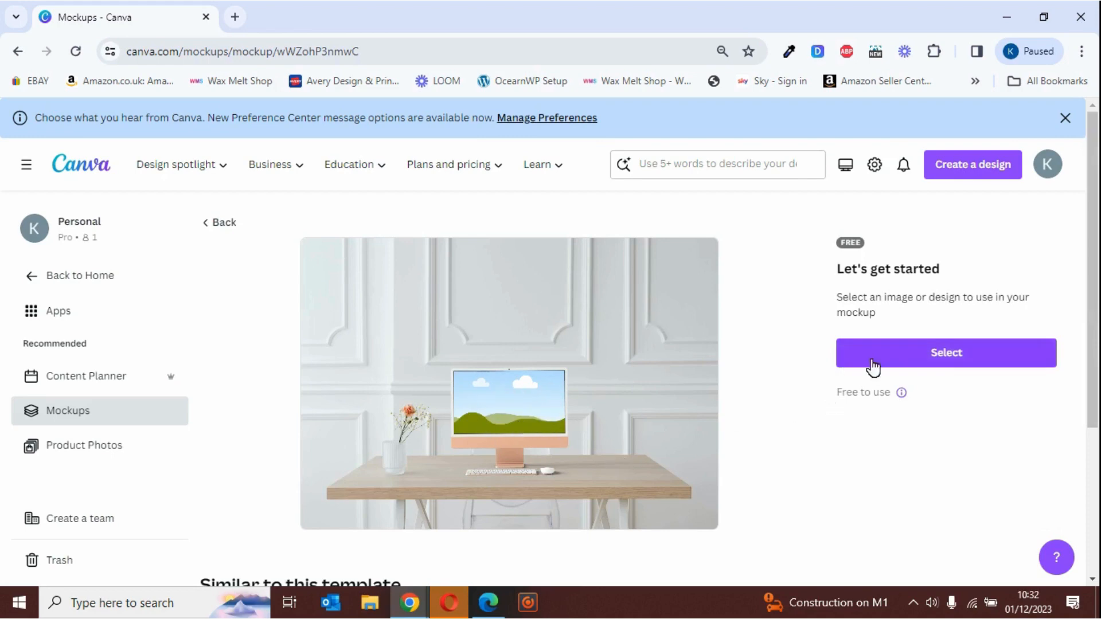
Step: Fill the mockup's screen with the uploaded overhead photo of a laptop, tablet and hands on a white desk
click(963, 360)
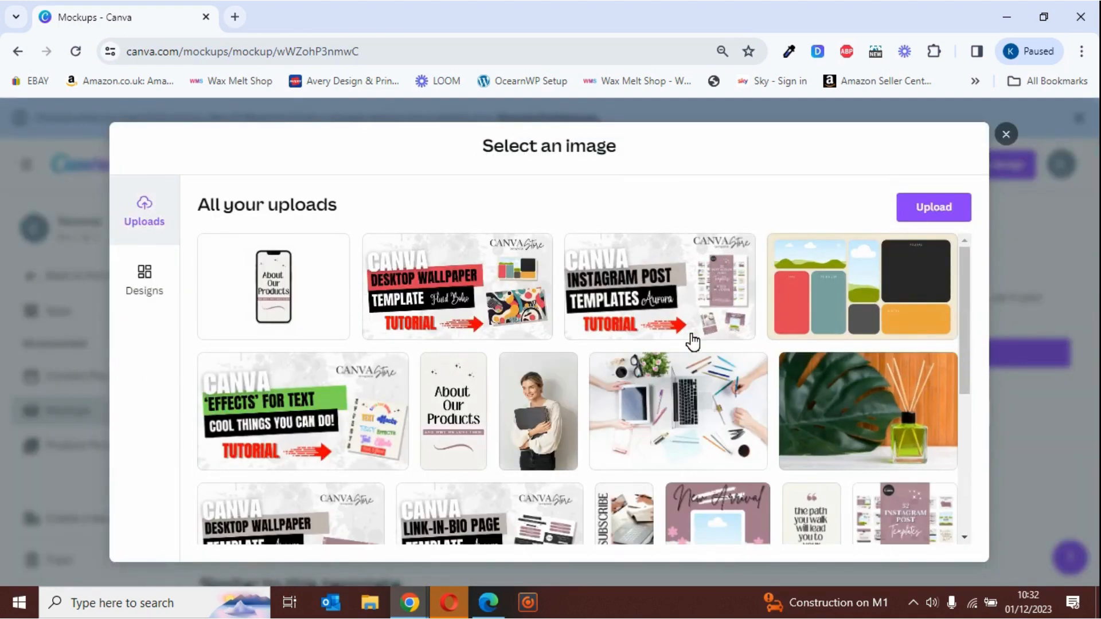
click(679, 411)
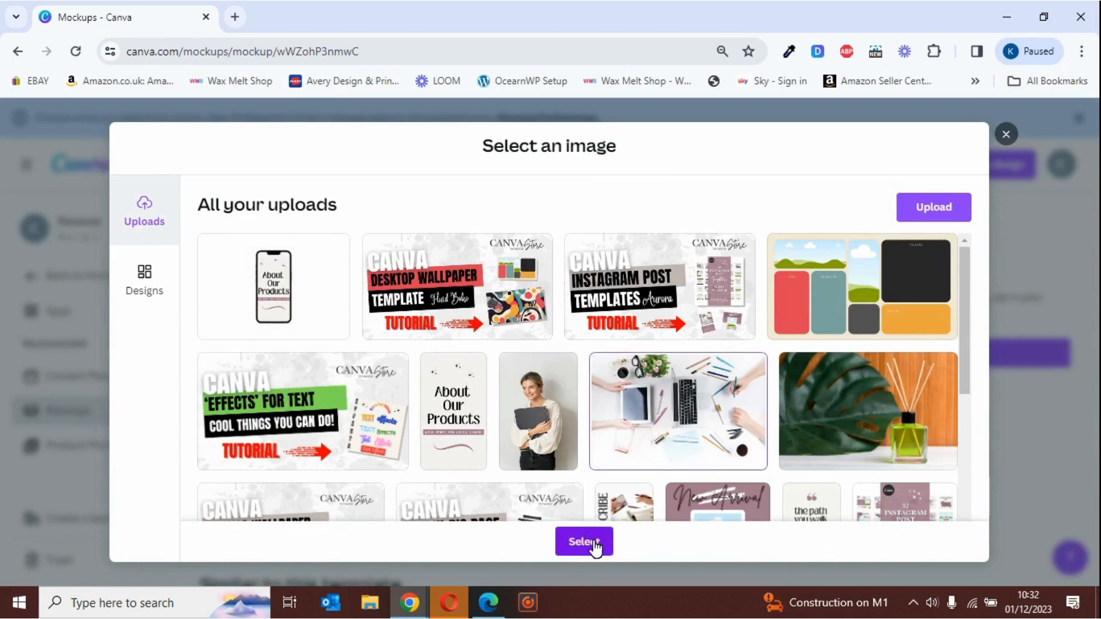
click(594, 545)
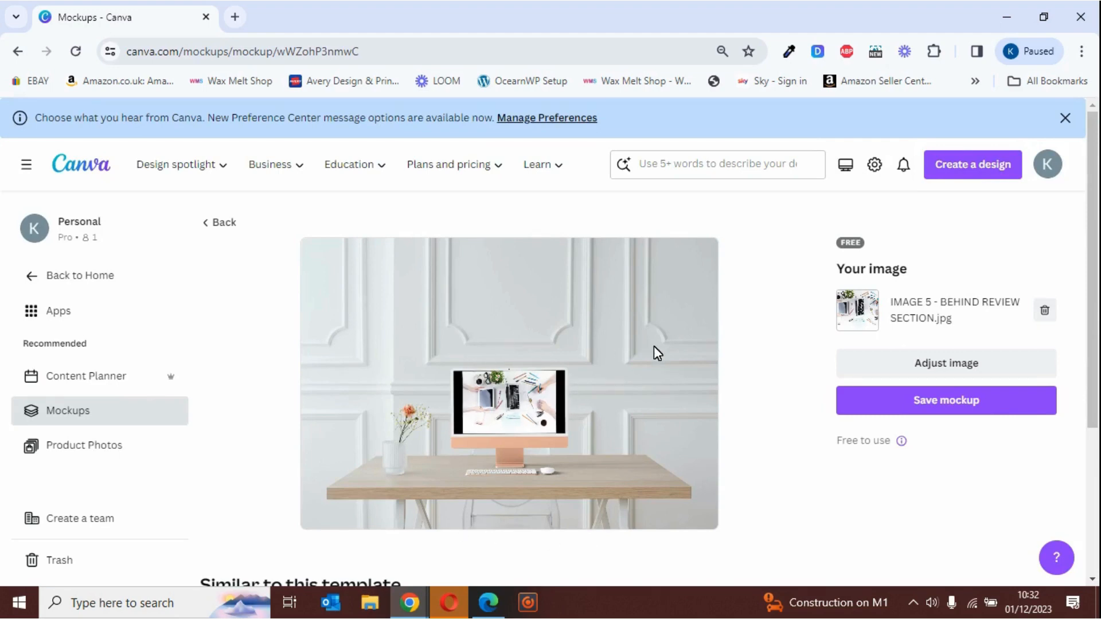
Step: Enlarge the photo to fill the full width of the monitor screen, shift it slightly down and save the adjustment
click(920, 364)
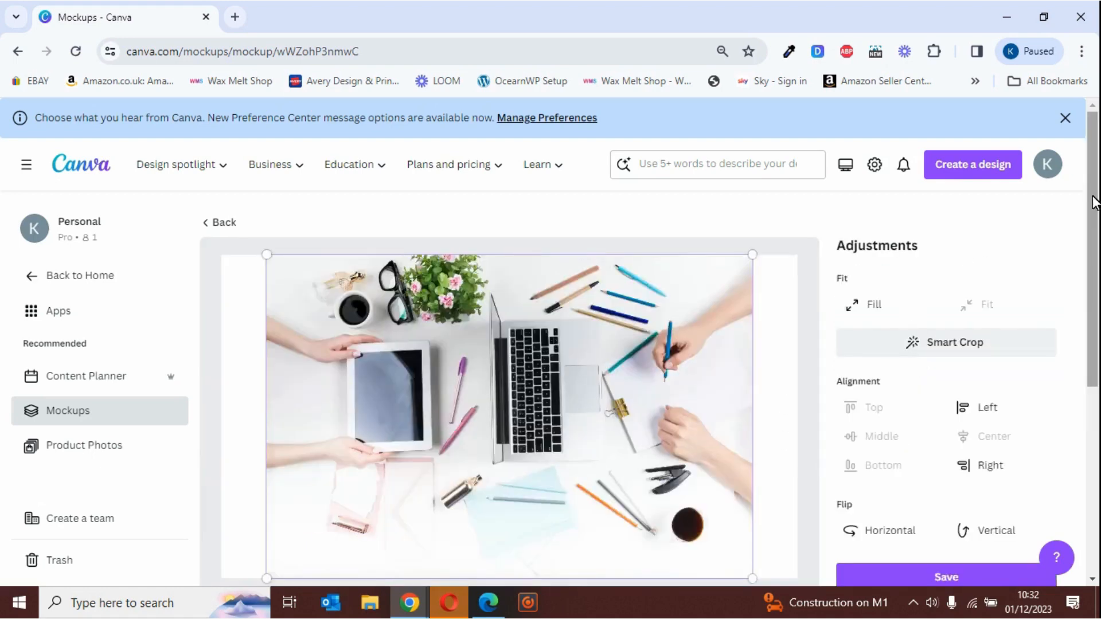
scroll(1089, 206, down, 1)
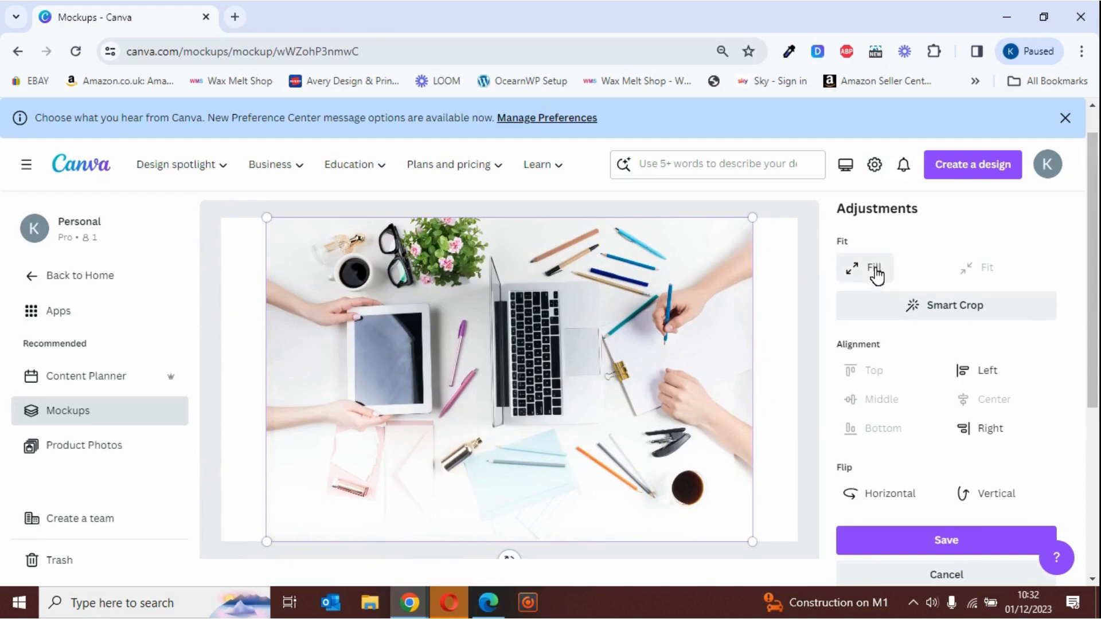
drag(766, 231, 817, 215)
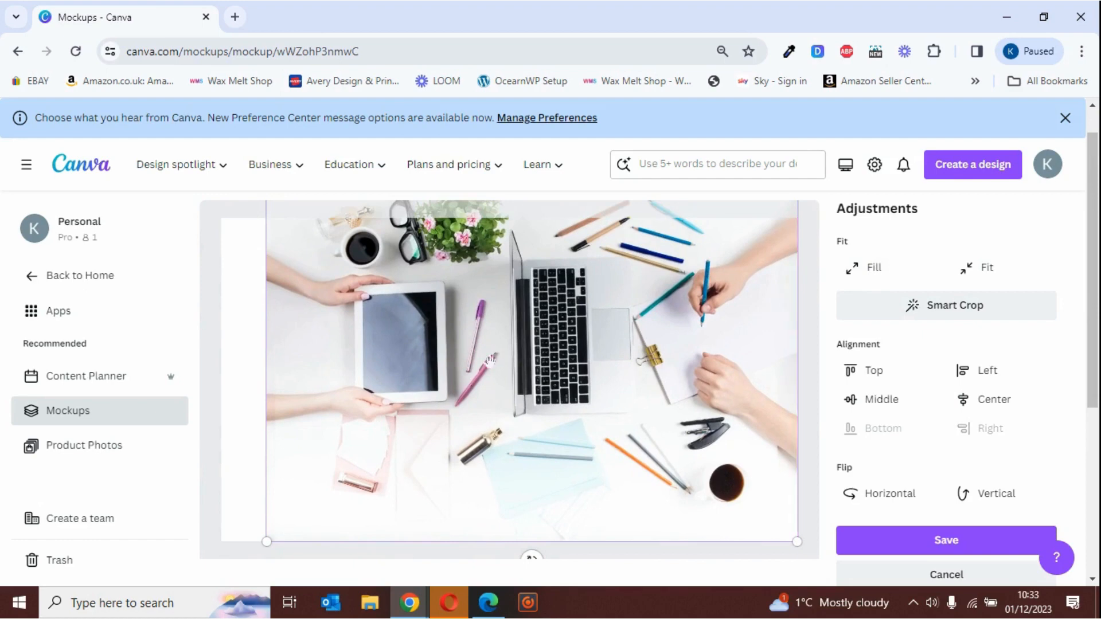
drag(267, 542, 216, 575)
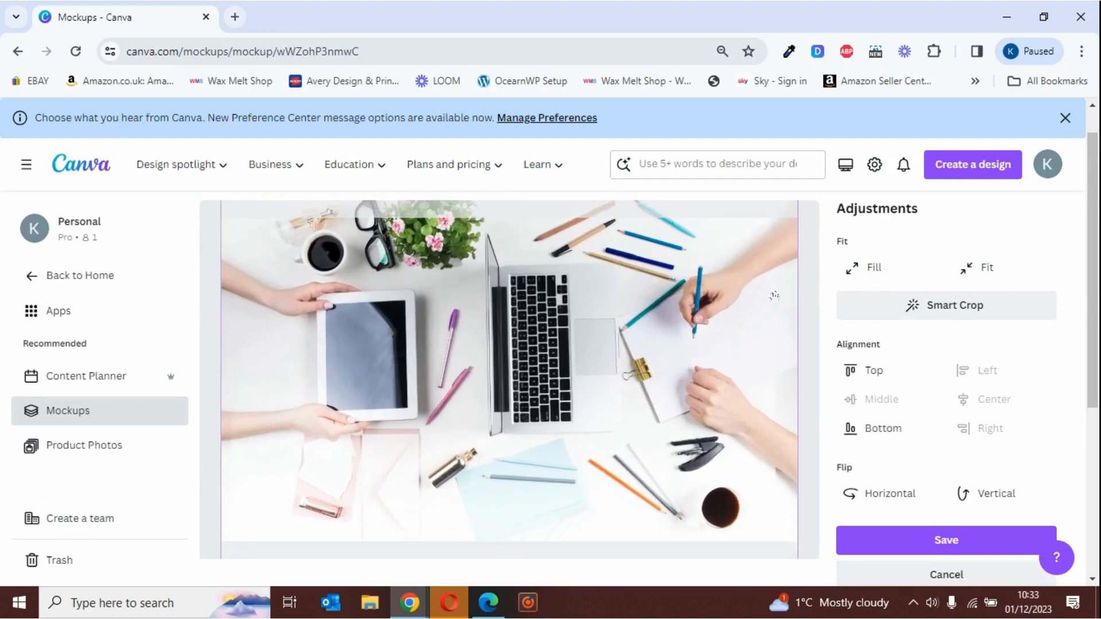
click(873, 267)
drag(630, 391, 630, 403)
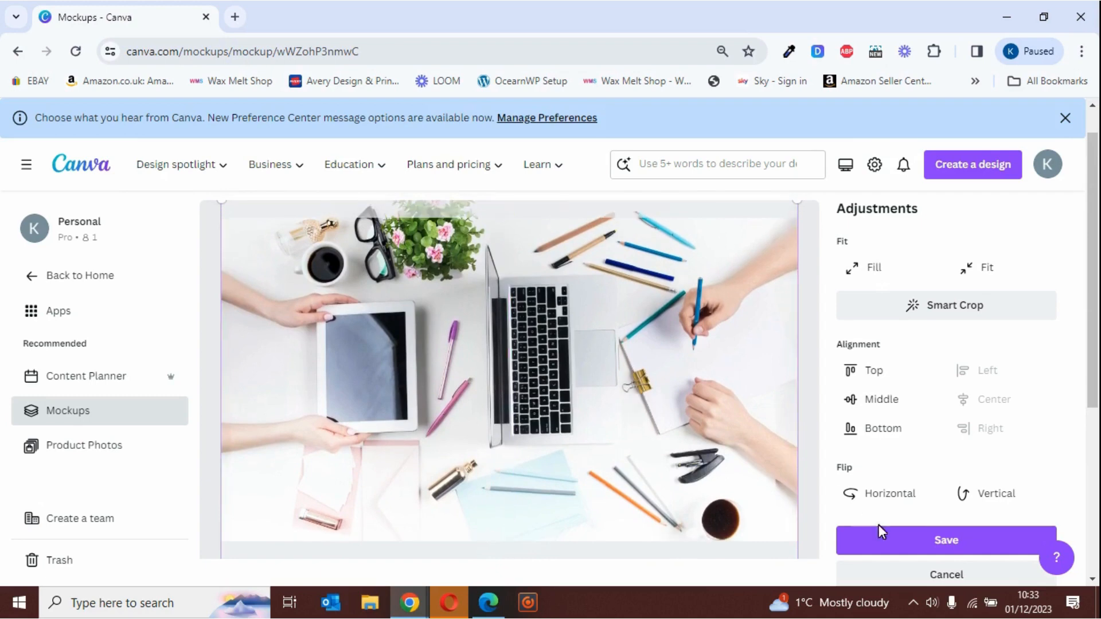
click(947, 541)
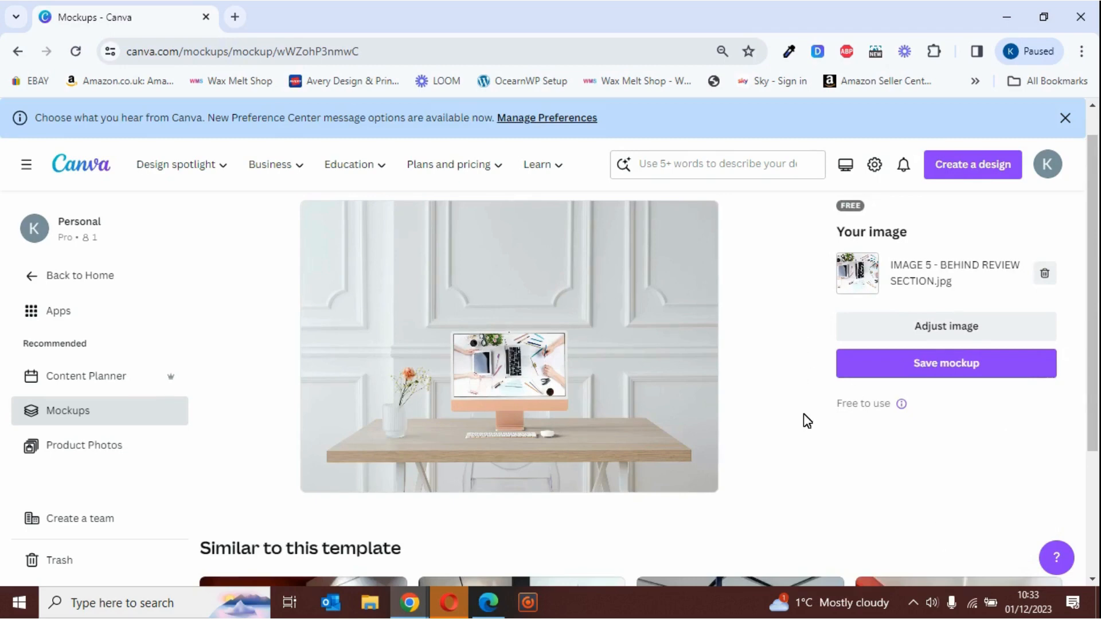
Step: Reopen the image adjustments for the photo on the monitor screen
mouse_move(1095, 247)
mouse_down()
mouse_move(1096, 278)
mouse_move(1094, 258)
mouse_up()
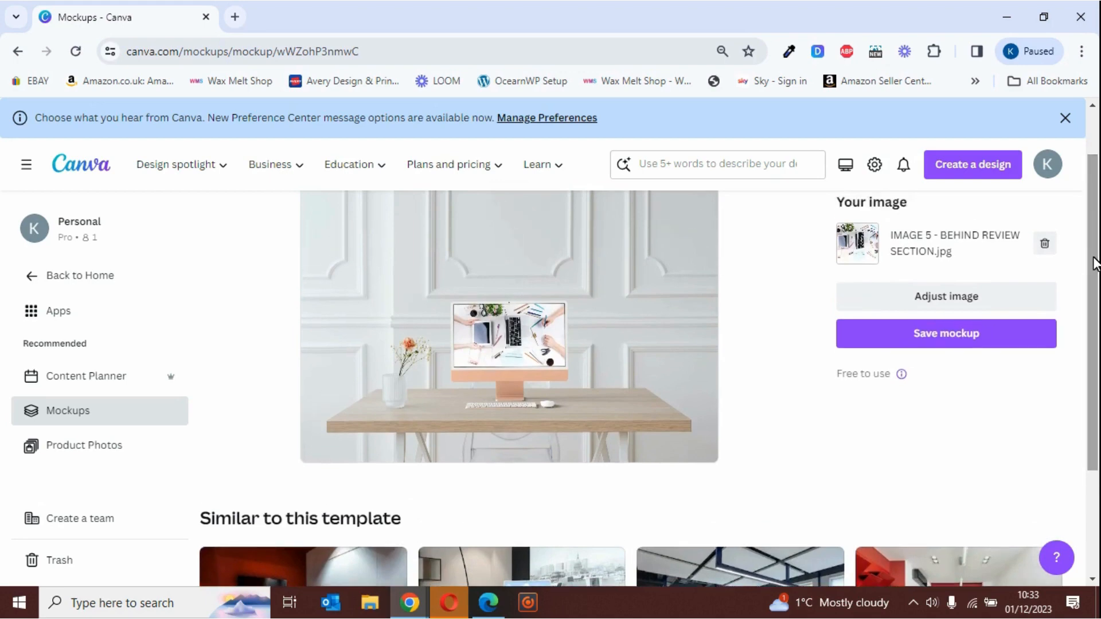
click(958, 300)
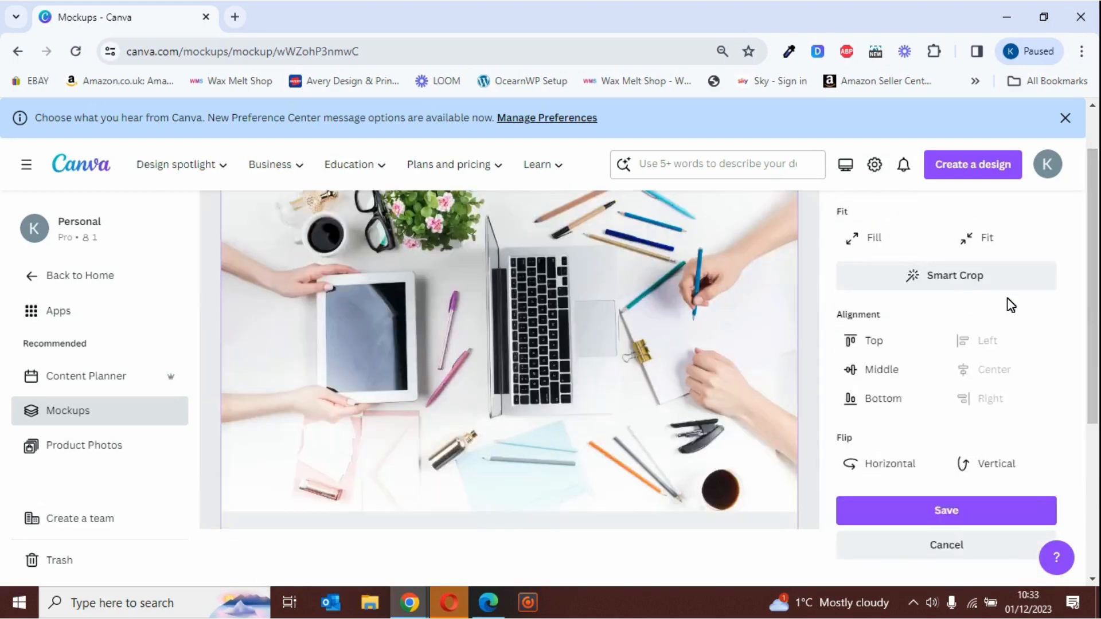
mouse_move(1095, 219)
mouse_down()
mouse_move(1095, 263)
mouse_move(1097, 215)
mouse_up()
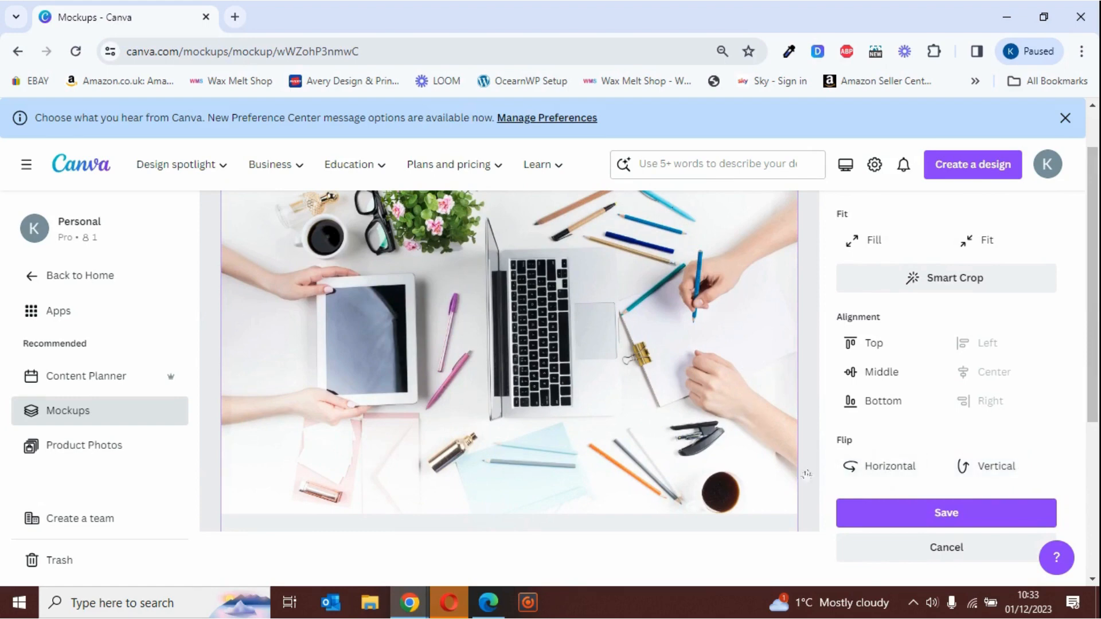
Step: Try flipping the photo horizontally and vertically, reverting each flip
click(896, 478)
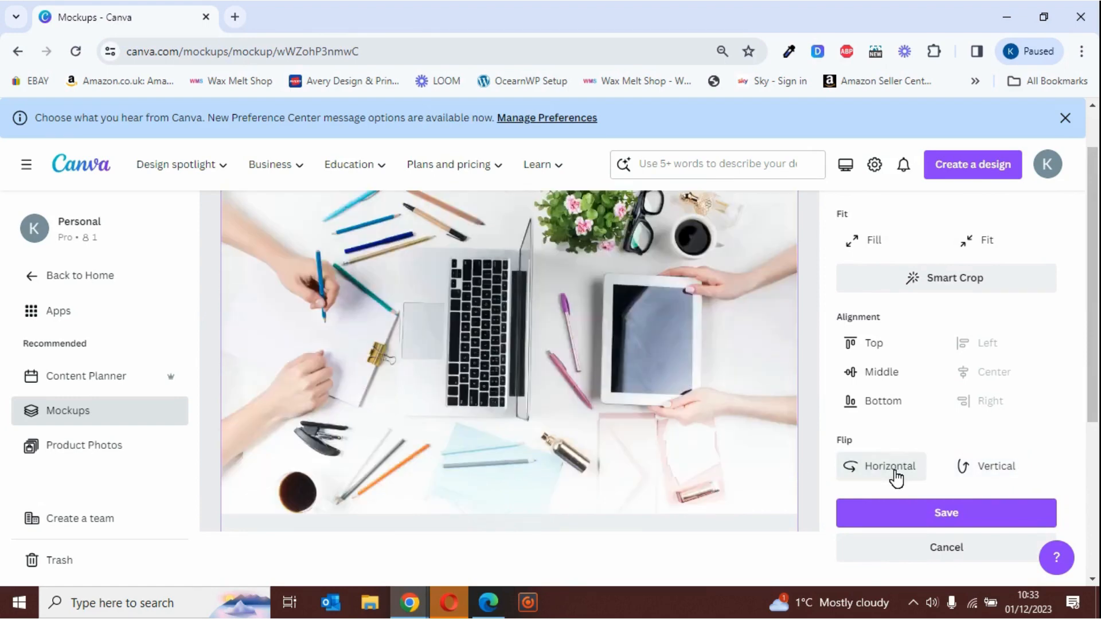
click(896, 478)
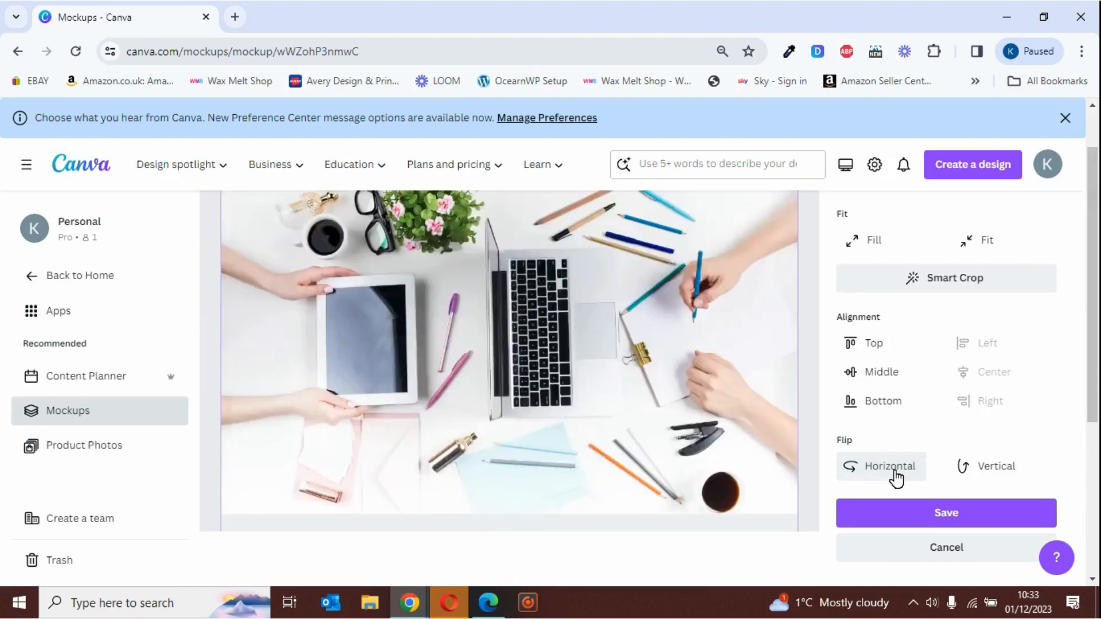
click(1001, 479)
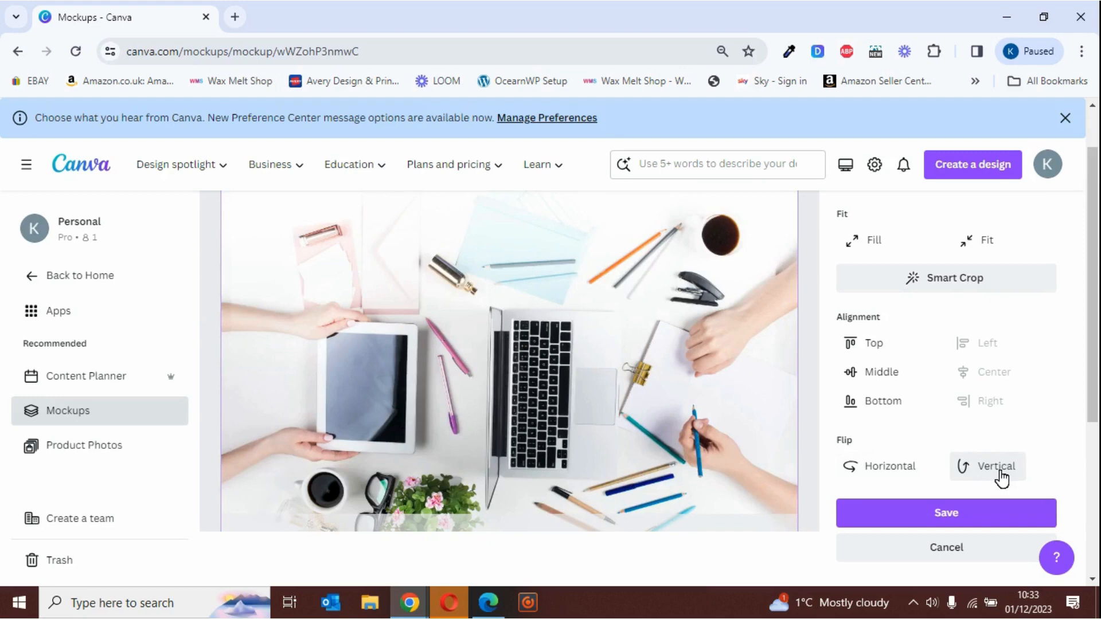
click(1001, 479)
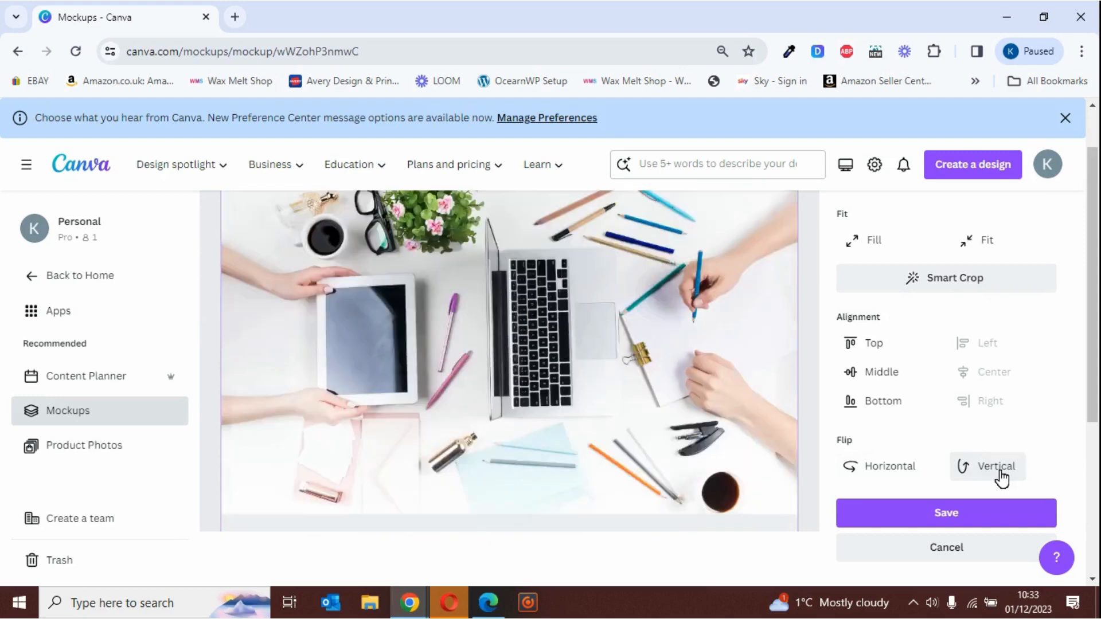
Step: Flip the photo horizontally and save the adjustment
click(878, 477)
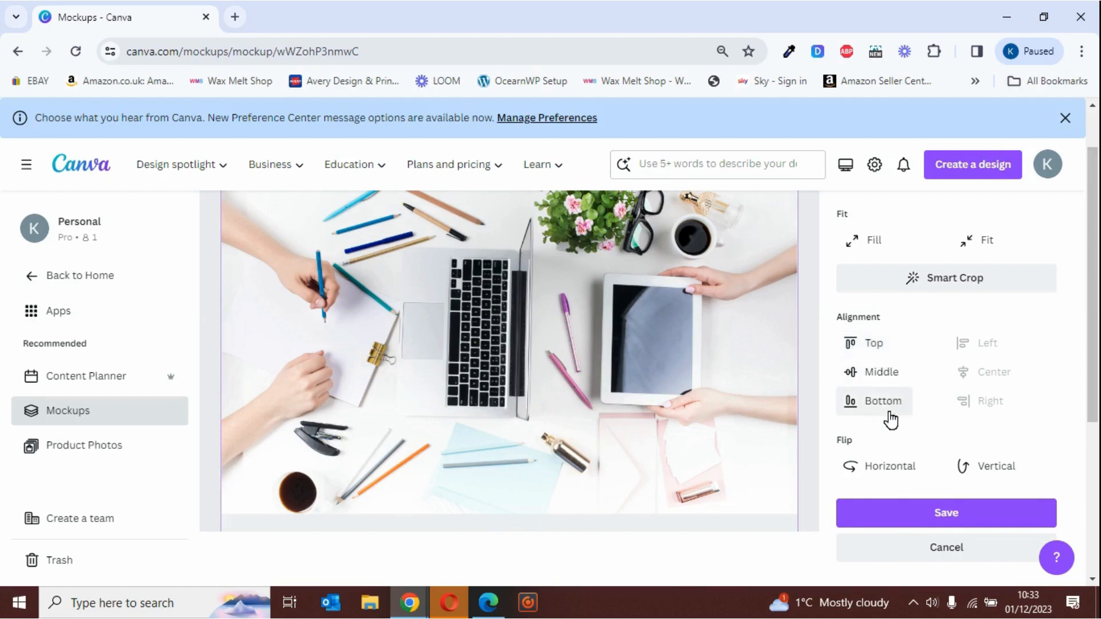
click(949, 514)
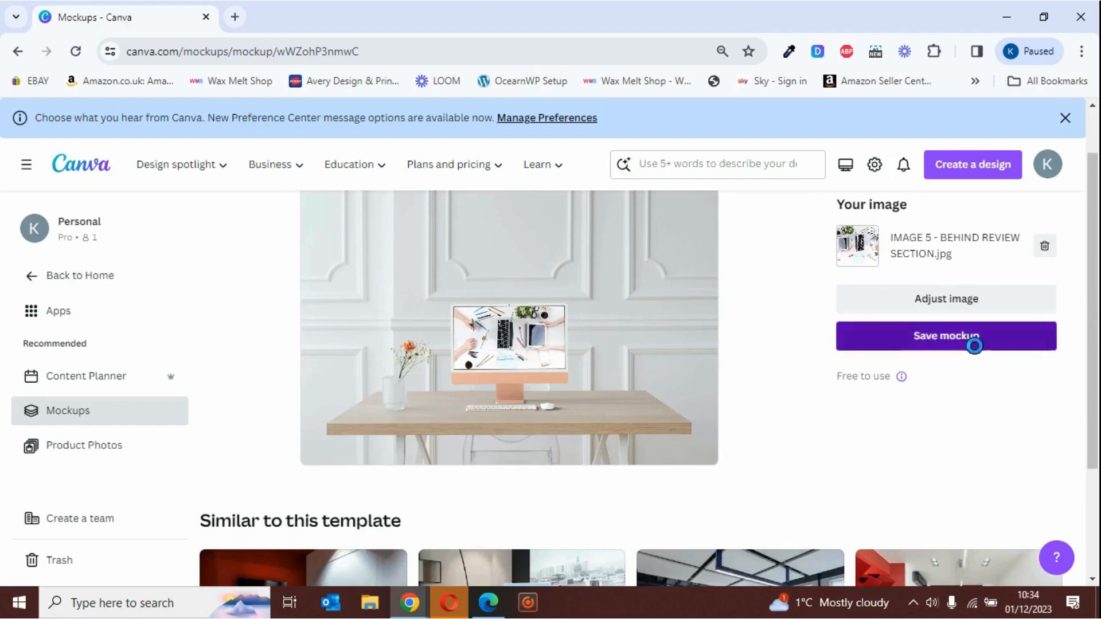
Step: Save the finished desktop mockup and download it as an image file, closing the save dialog
click(974, 346)
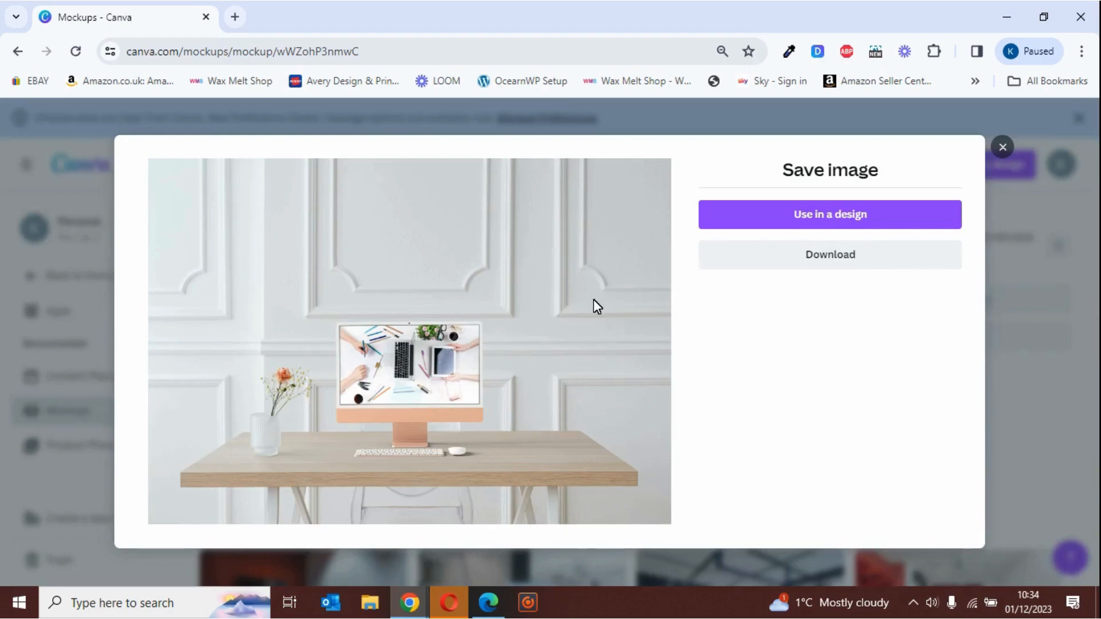
click(835, 256)
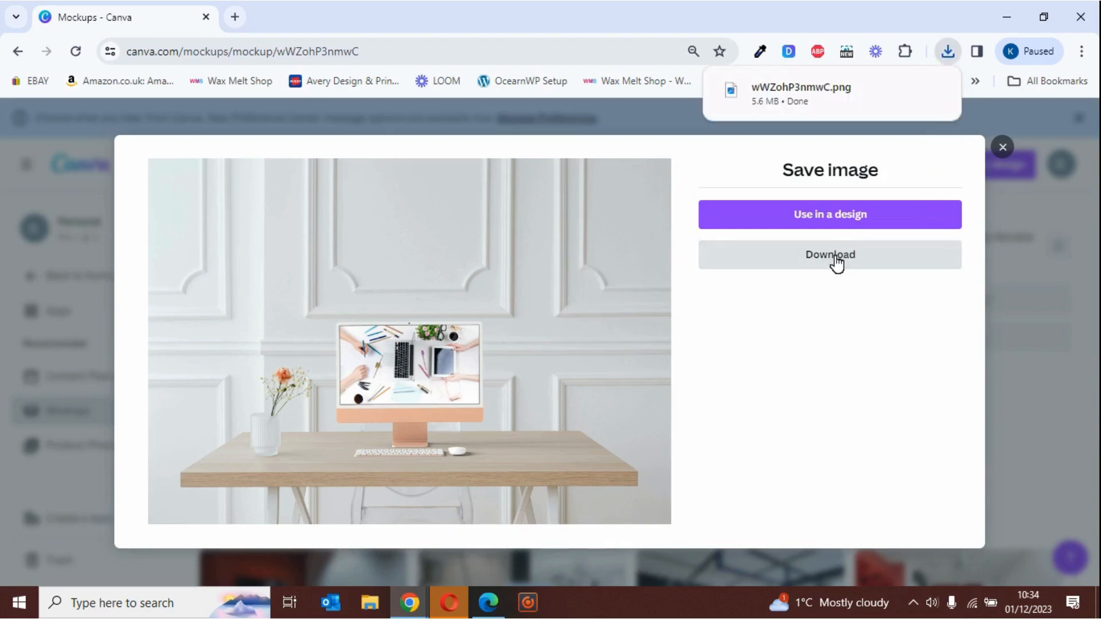
mouse_move(772, 98)
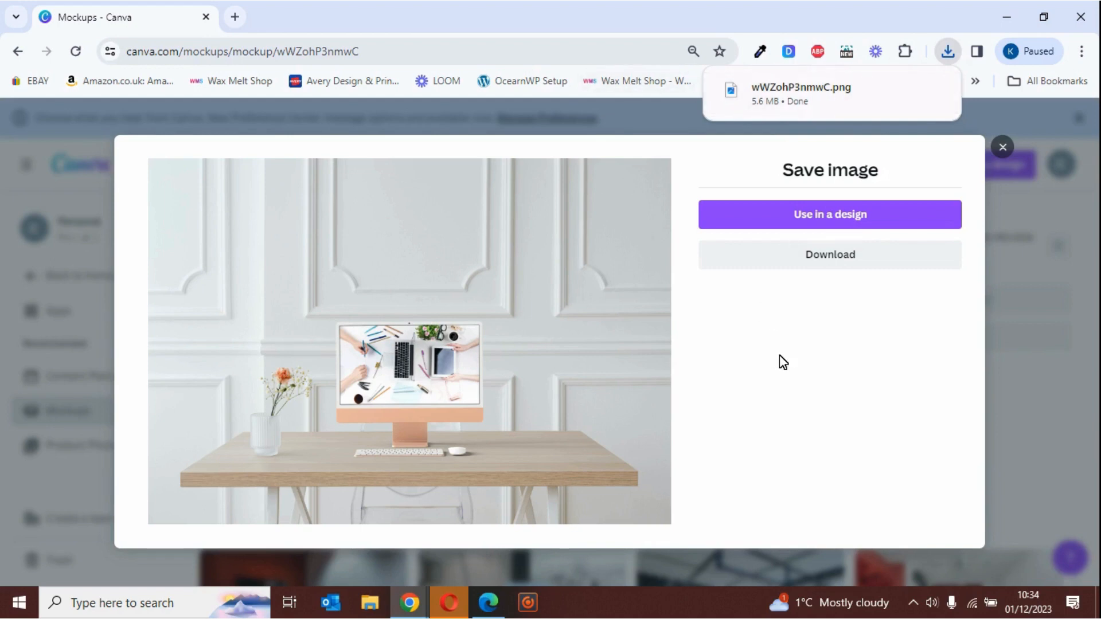
click(1004, 148)
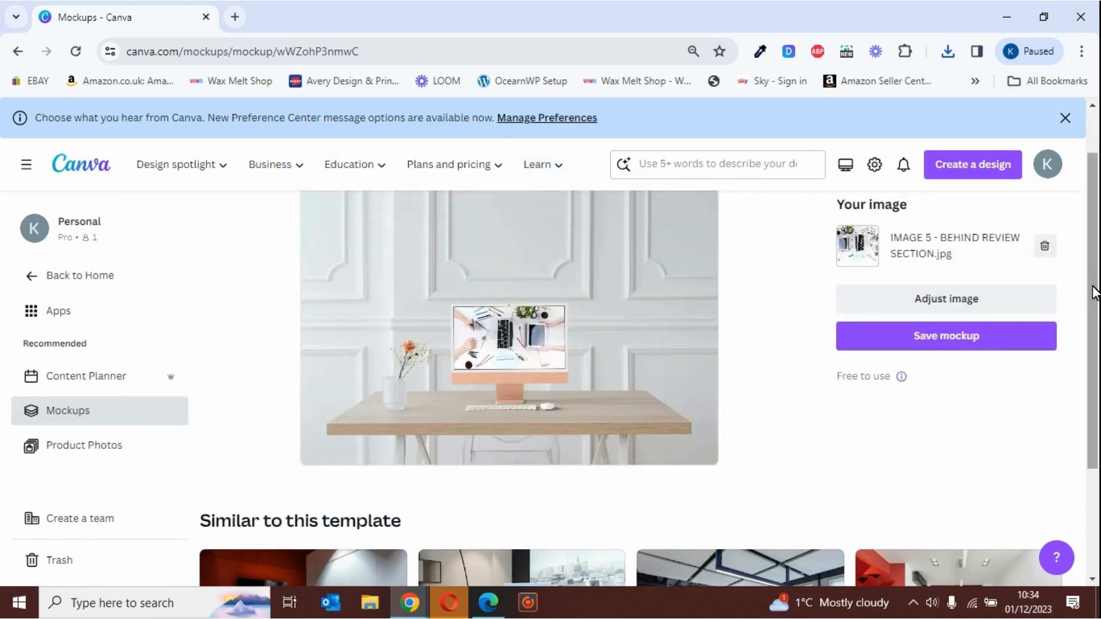
Step: Return from the desktop mockup through the Desktops collection to the main Mockups page
drag(1095, 292, 1096, 226)
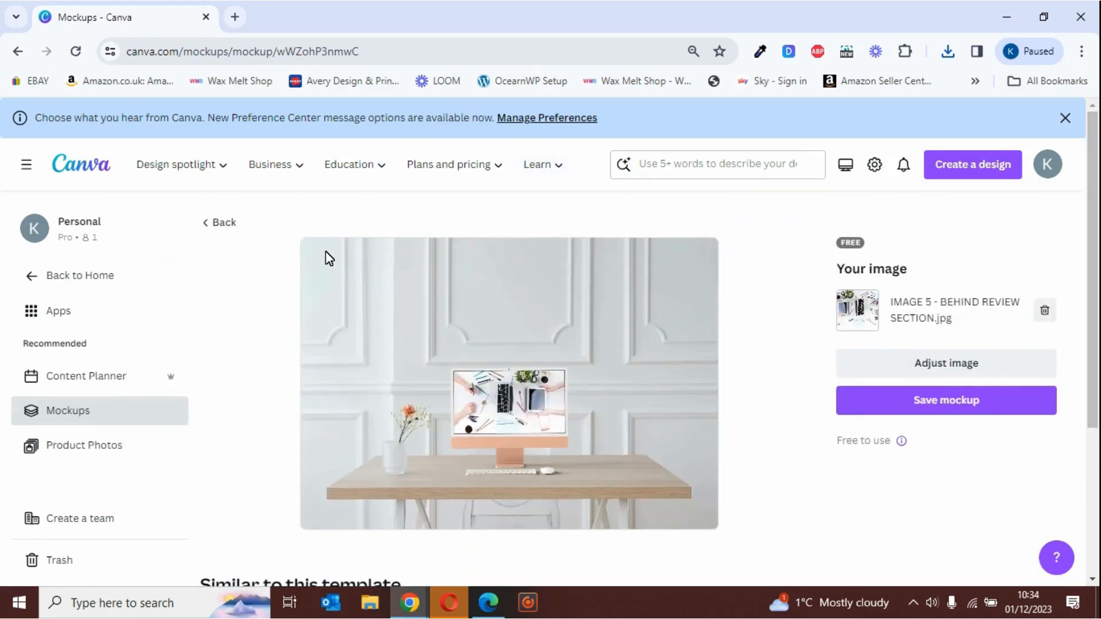
click(220, 222)
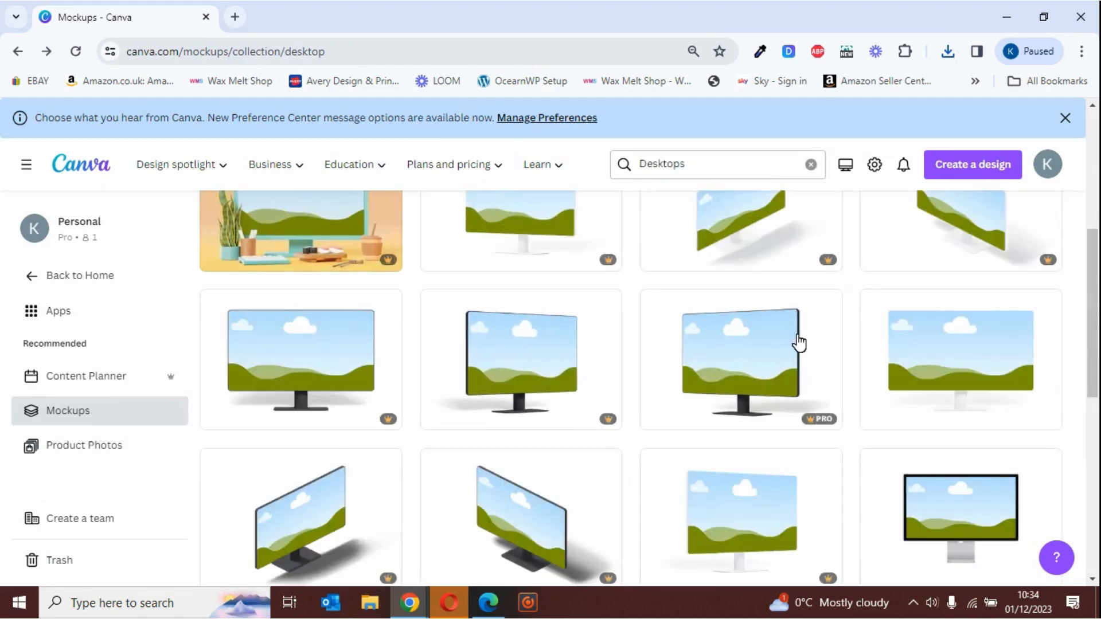
drag(1091, 369, 1089, 223)
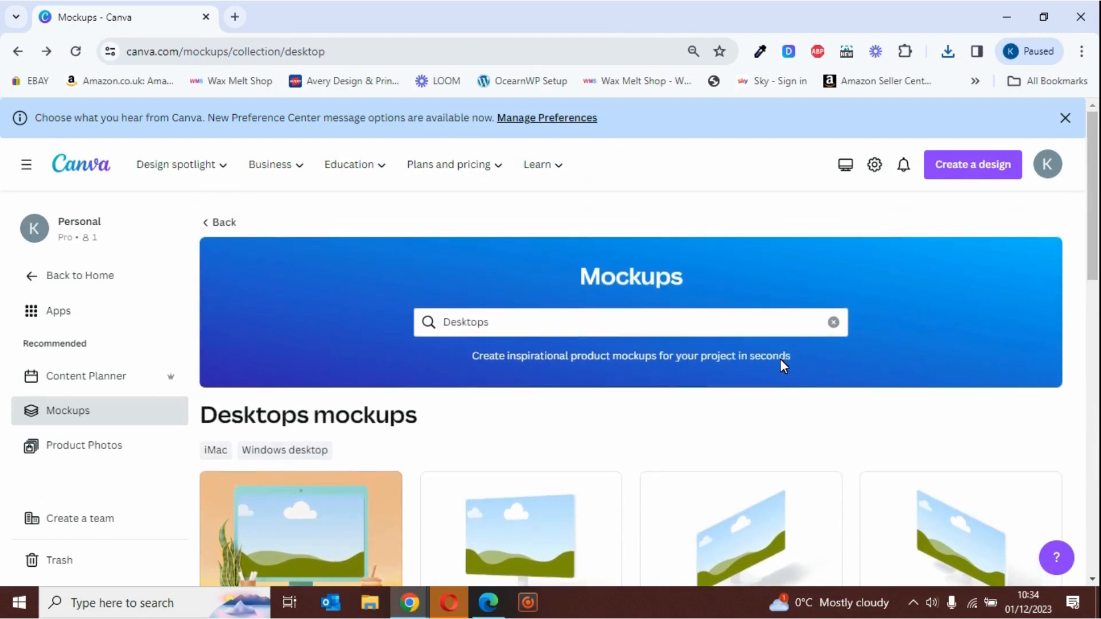
click(224, 223)
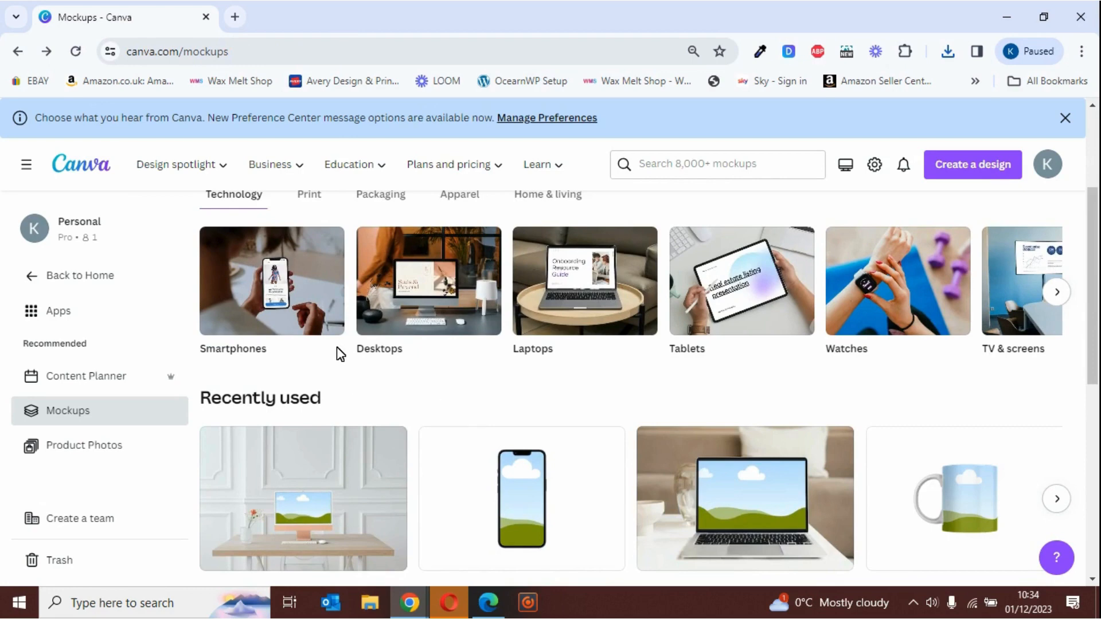
Step: Open the Frames collection under Print and choose the gallery mockup with a wall frame above a wooden bench
click(310, 196)
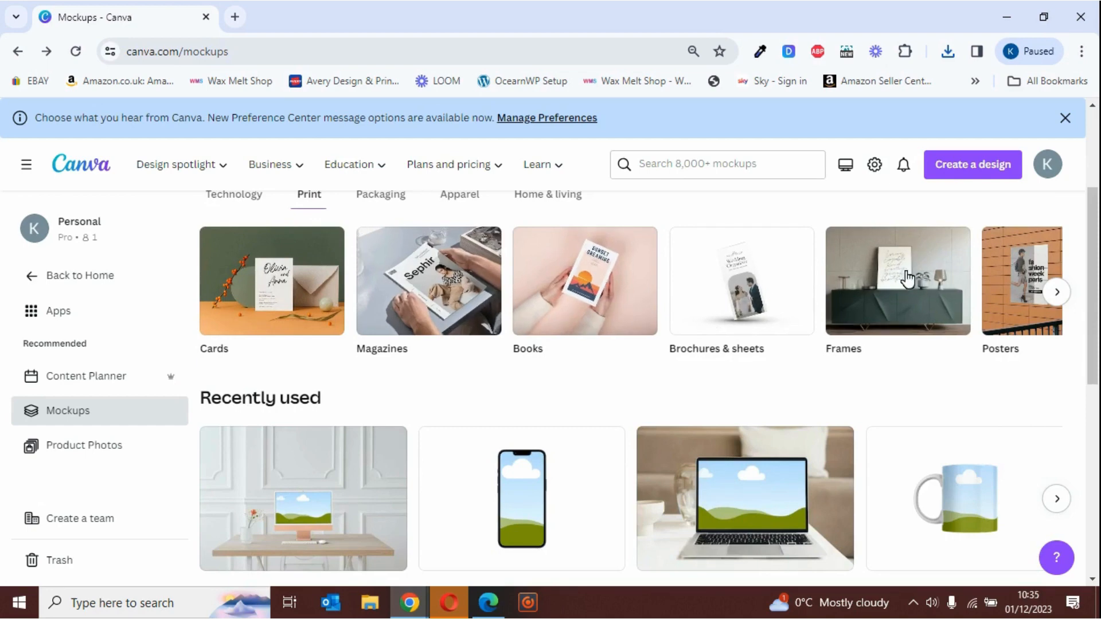
click(888, 281)
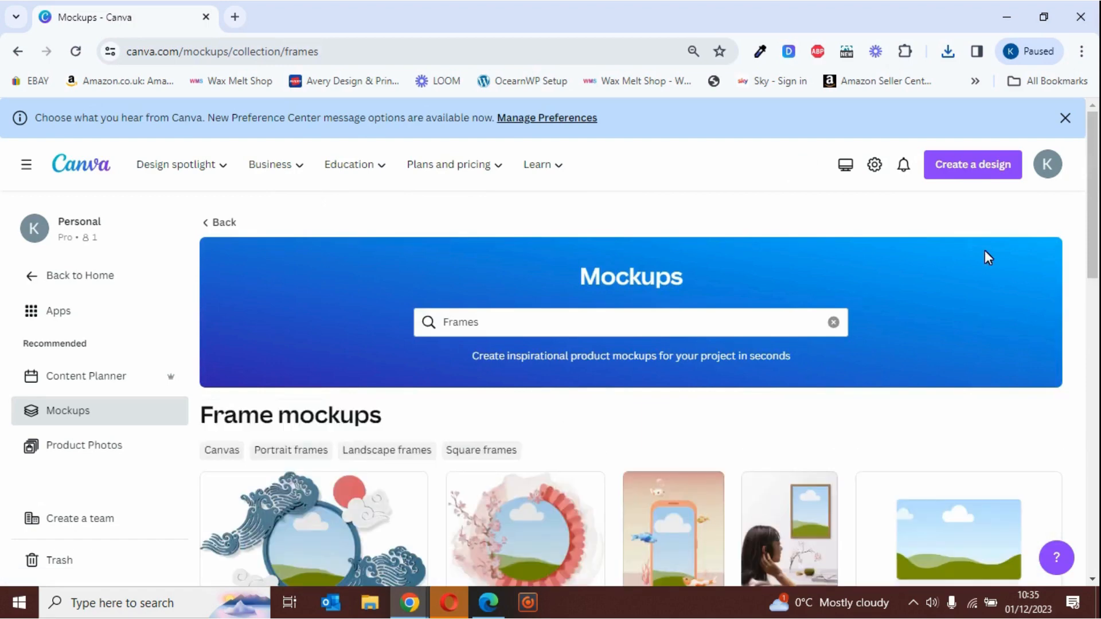
drag(1092, 128, 1091, 412)
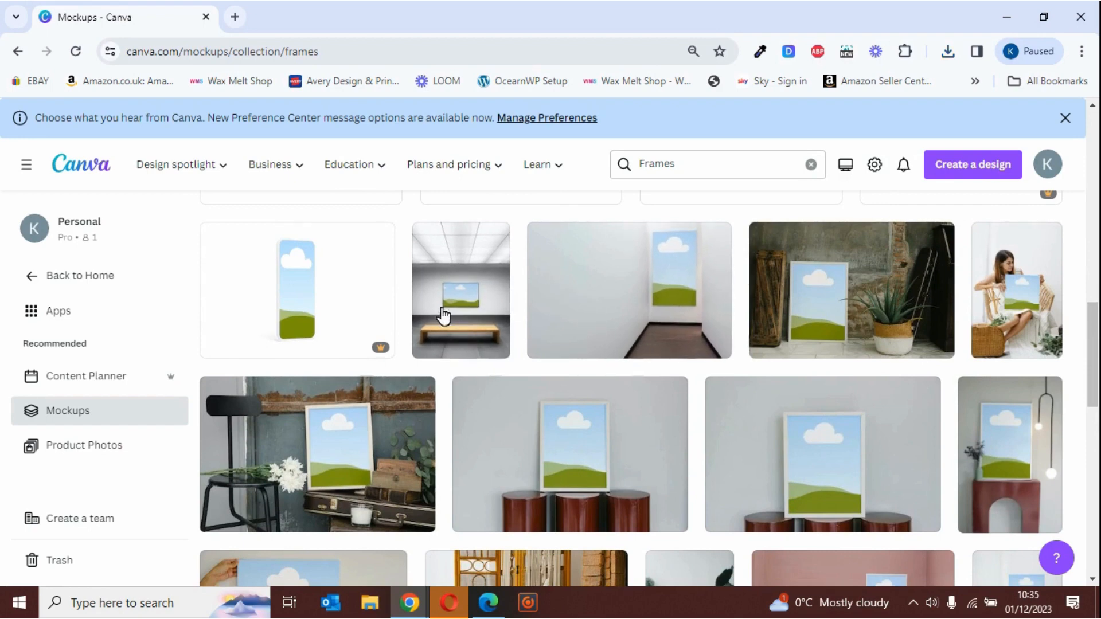
click(462, 297)
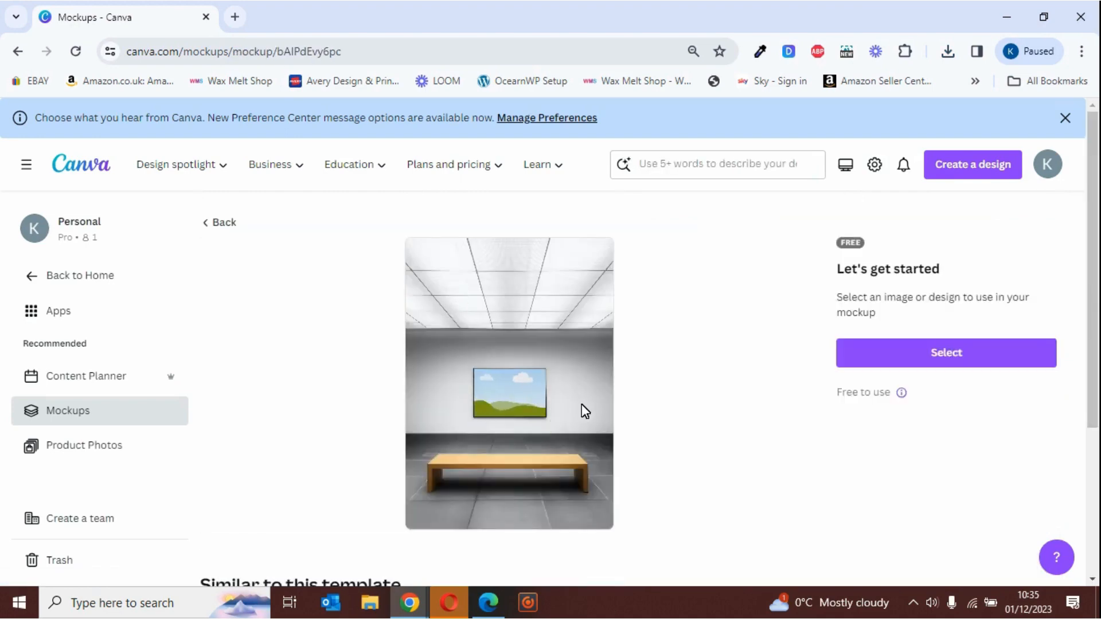
Step: Place the uploaded diffuser and leaf photo in the gallery frame mockup
click(954, 360)
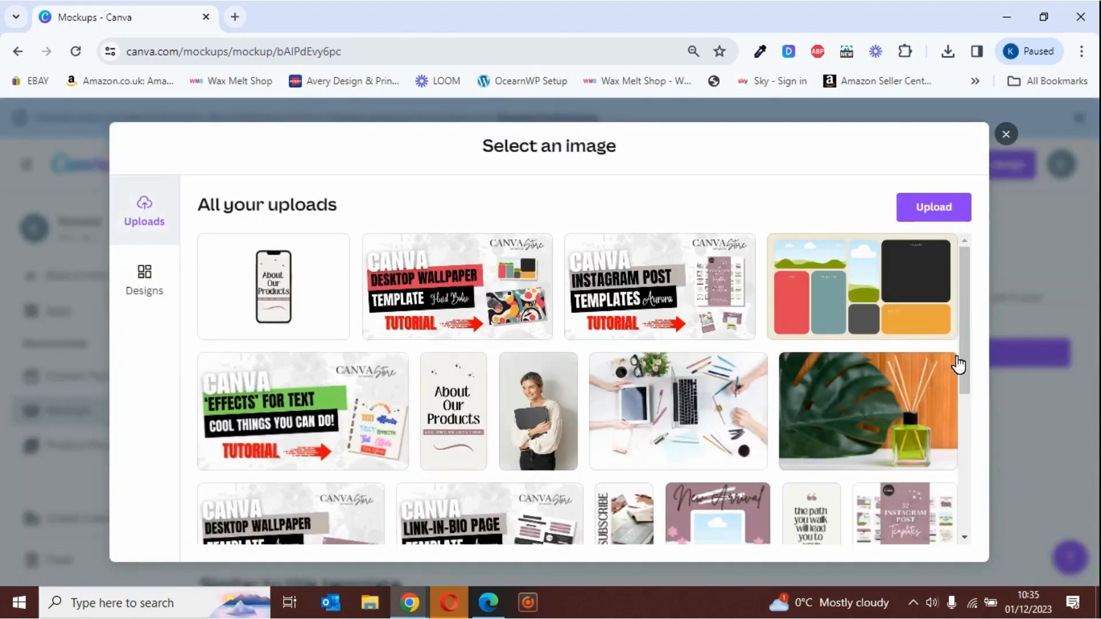
click(854, 422)
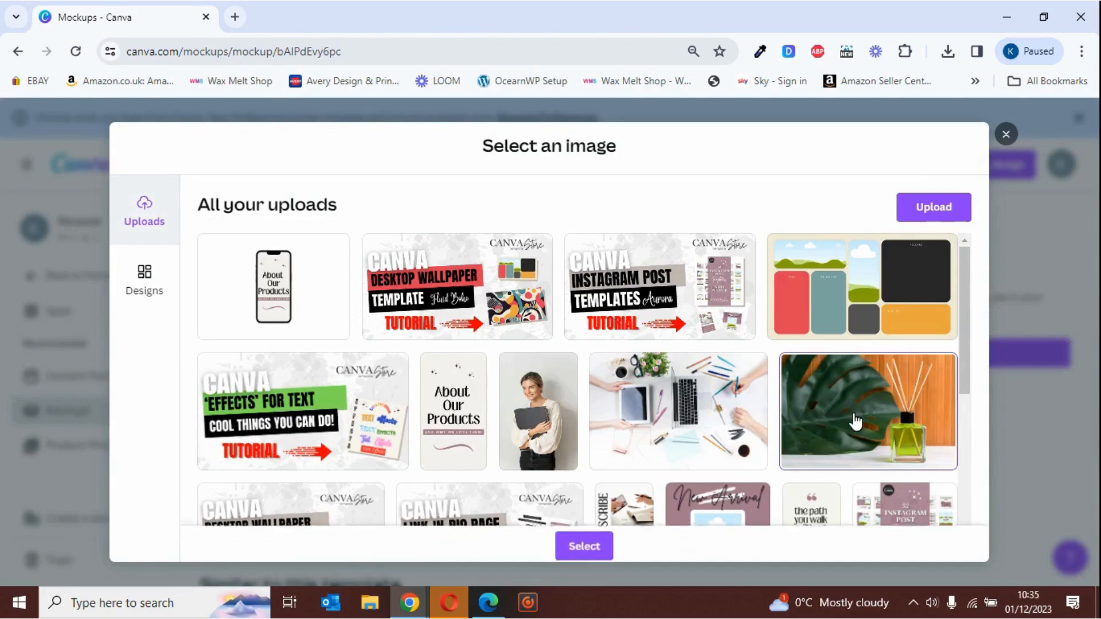
click(580, 547)
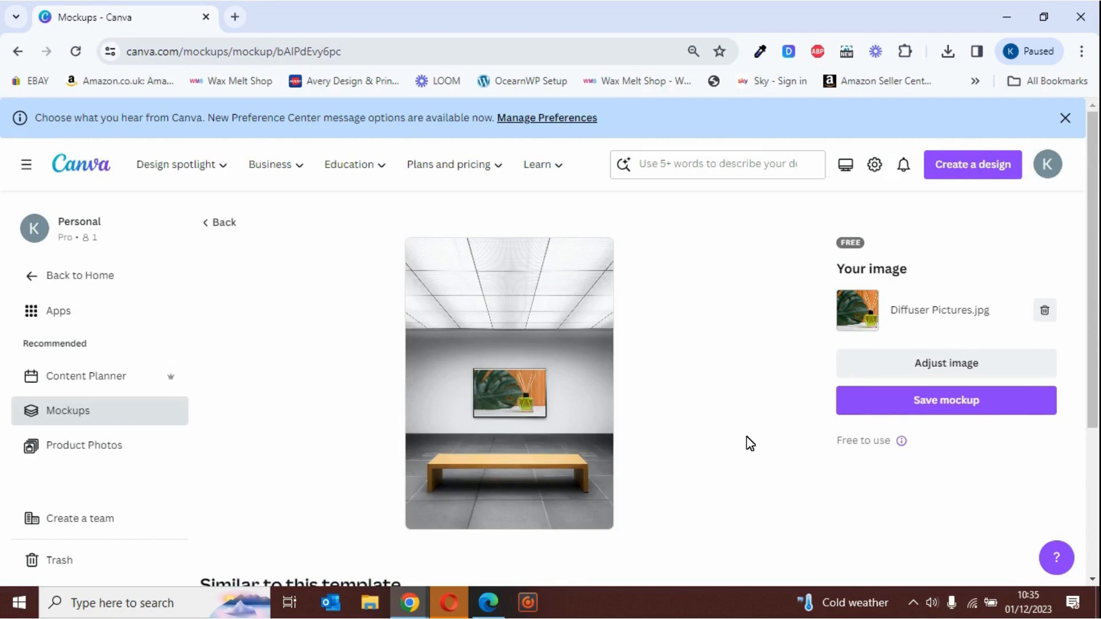
Step: Adjust the diffuser photo to fill the whole frame and save the adjustment
click(916, 364)
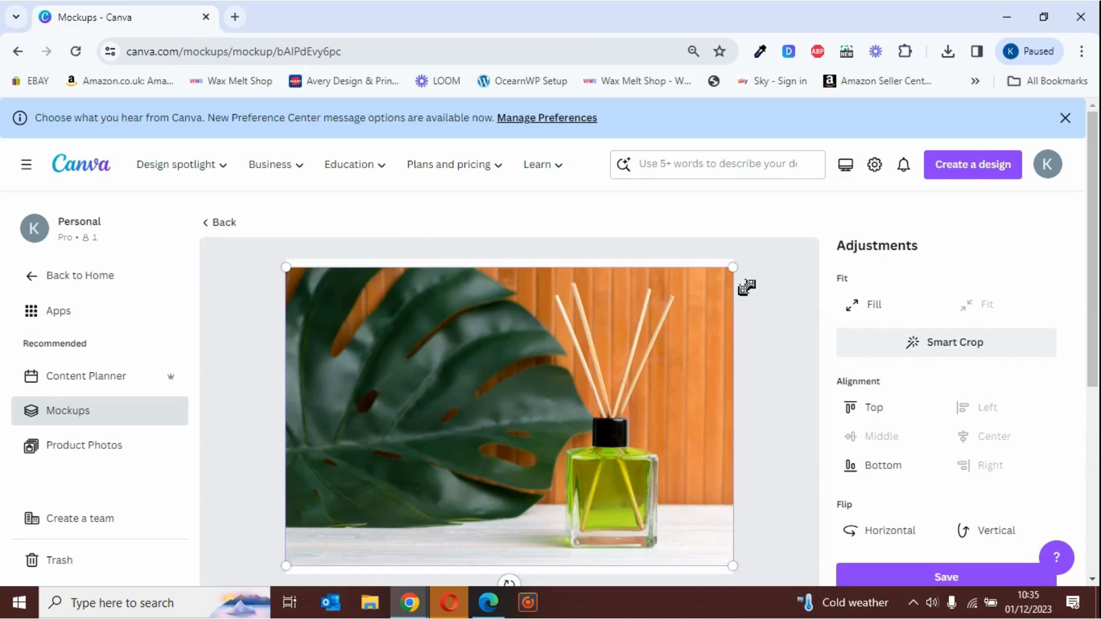
click(873, 305)
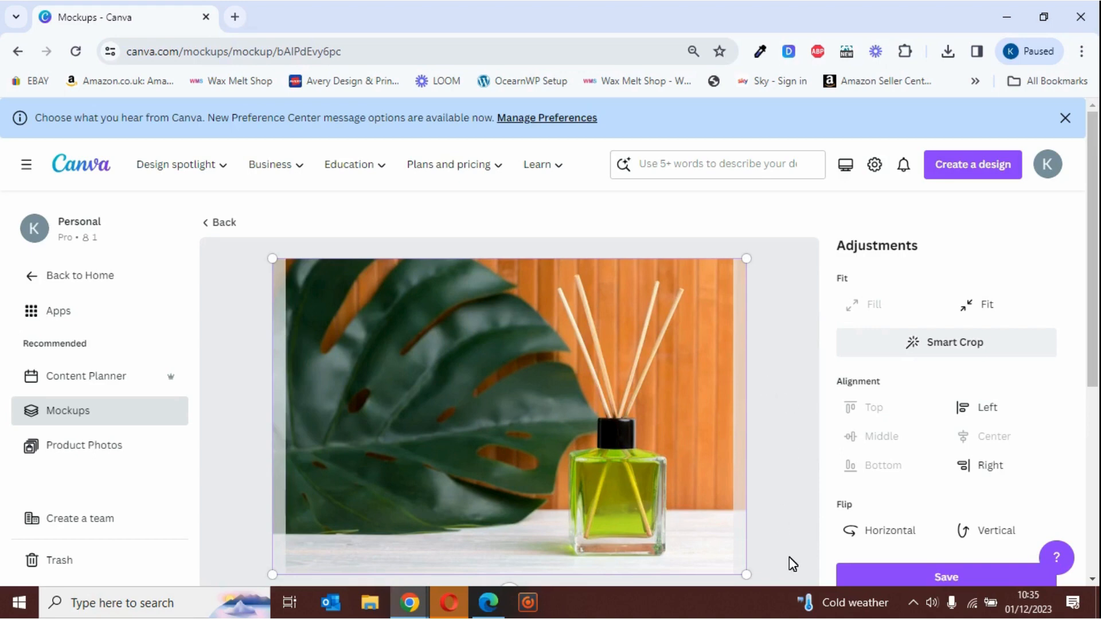
click(874, 578)
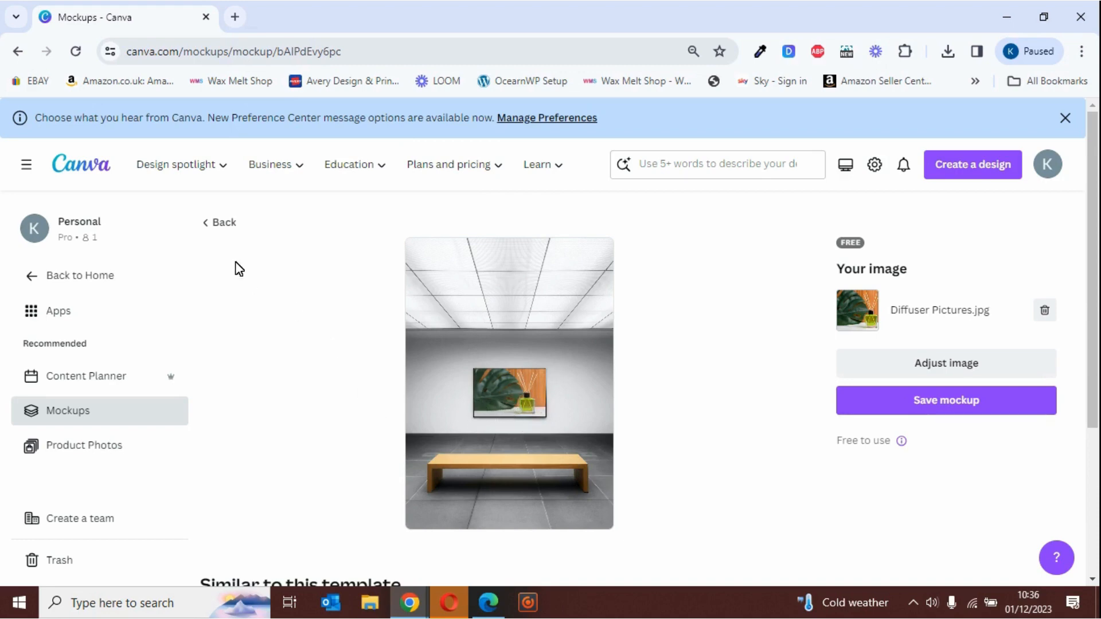
Step: Return from the gallery frame mockup through the Frames collection to the main Mockups page
click(224, 225)
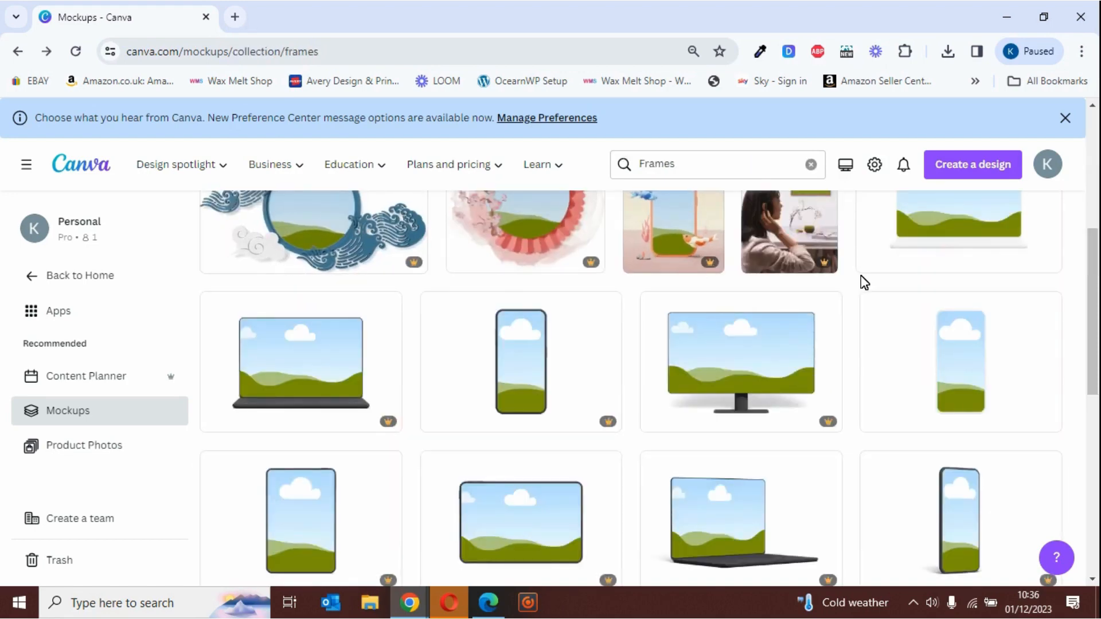
drag(1093, 344, 1091, 225)
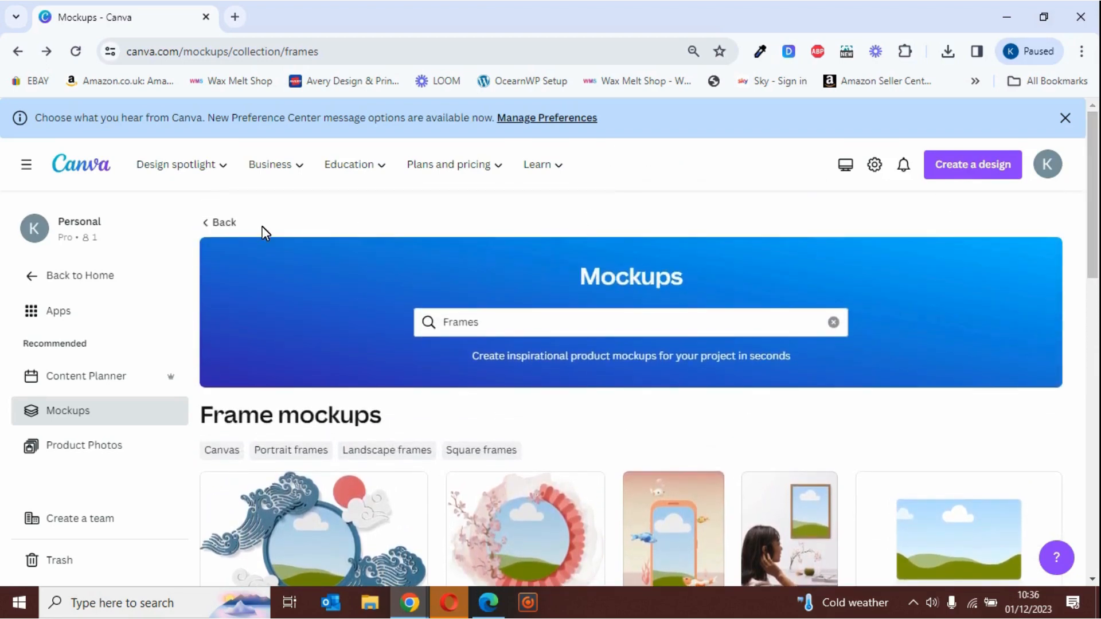
click(224, 224)
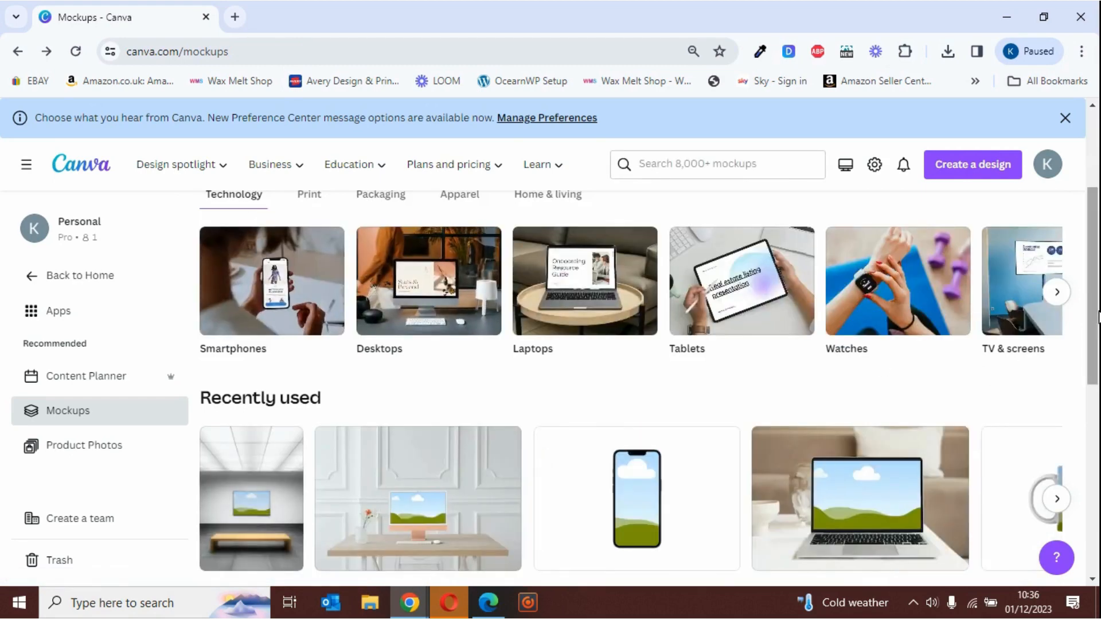
drag(1095, 206, 1056, 137)
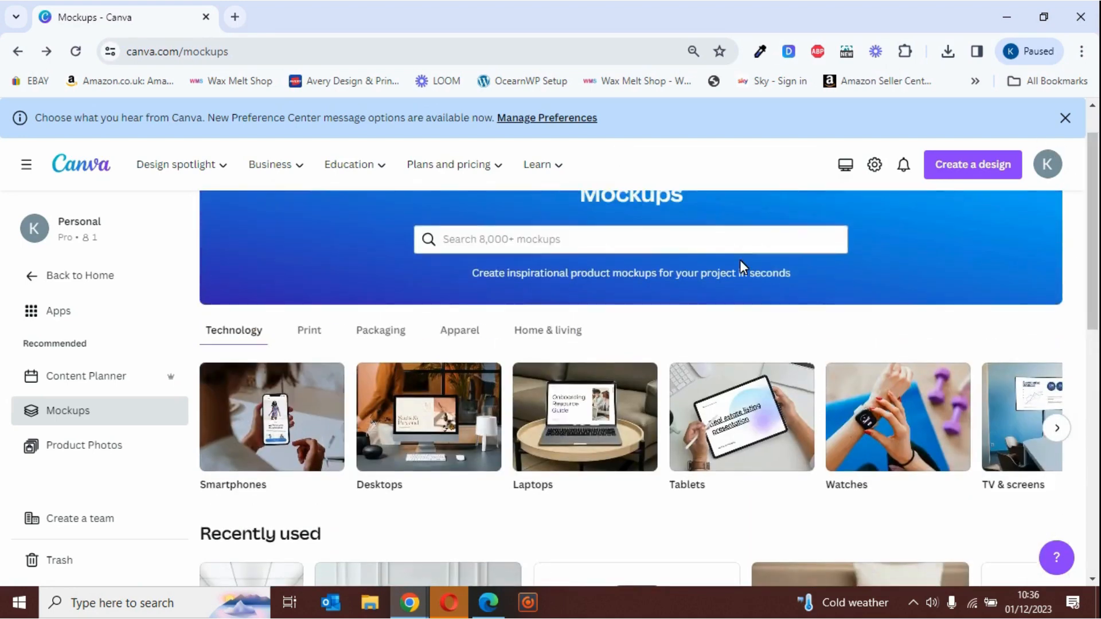
Step: View the Packaging category, and open the T-shirts collection in the Apparel category
click(381, 341)
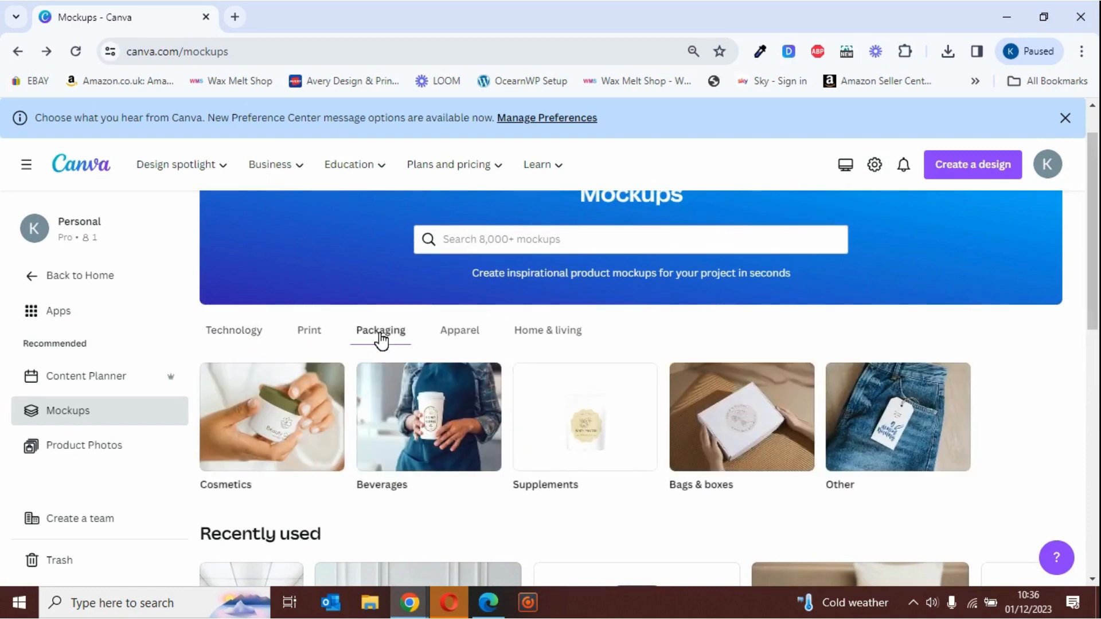
click(470, 339)
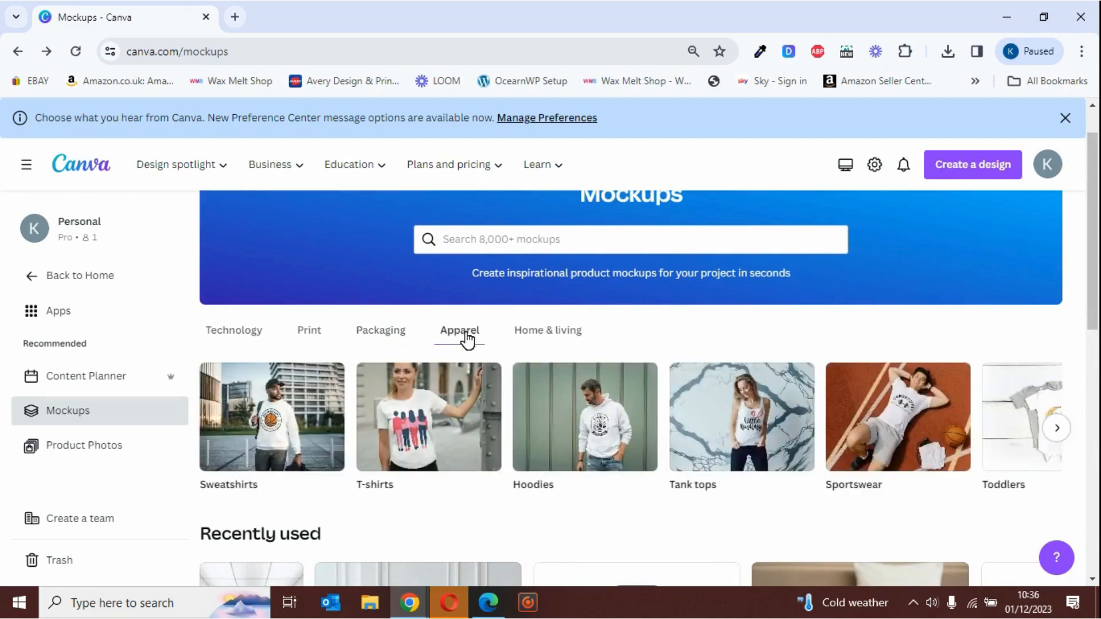
click(413, 450)
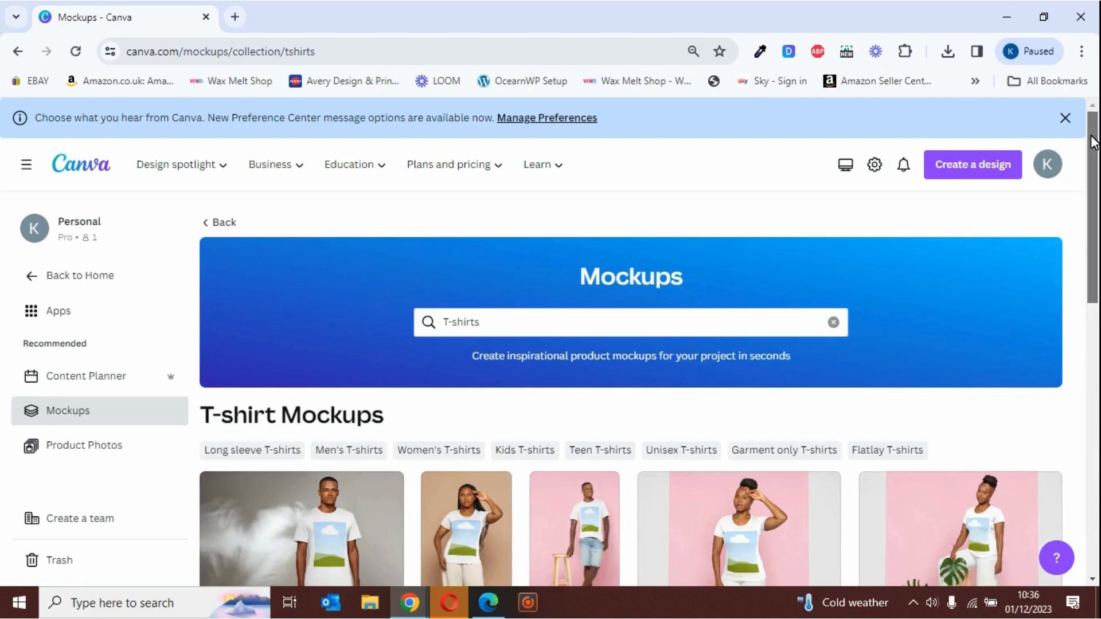
Step: Browse the T-shirt mockups and open the free one of a smiling woman with raised hands against a grey wall
drag(1093, 142, 1086, 354)
scroll(1087, 379, down, 2)
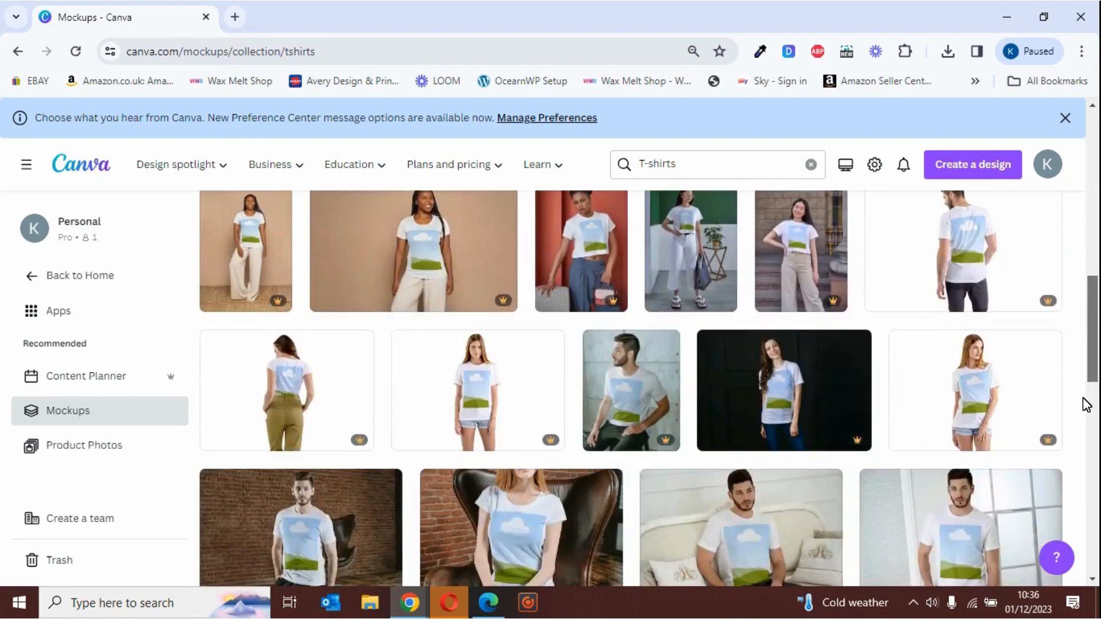
scroll(1085, 403, down, 6)
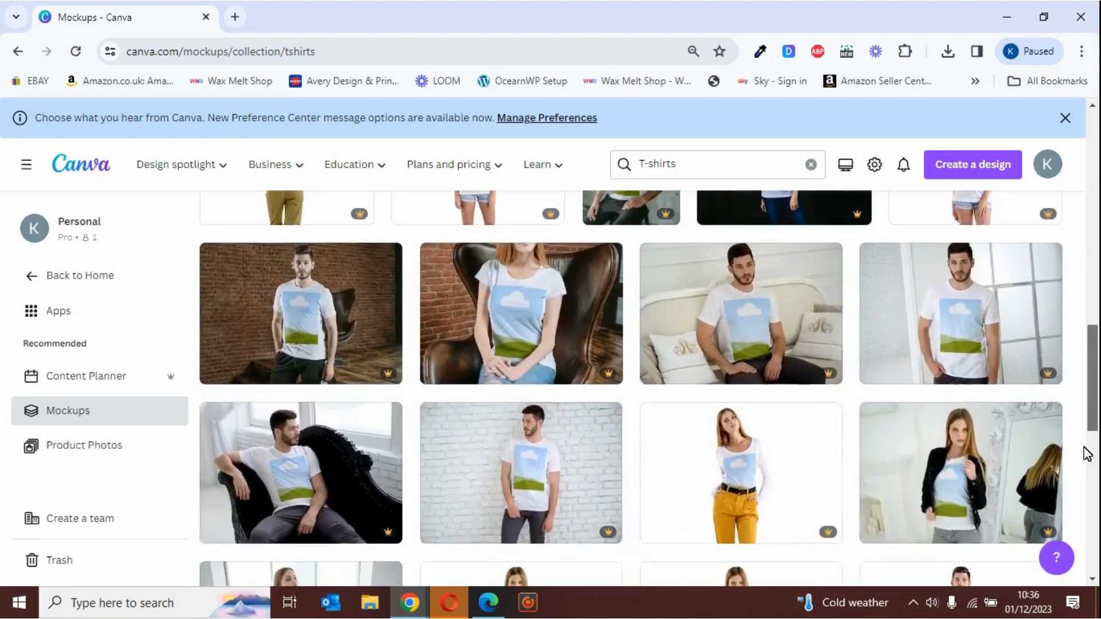
scroll(1086, 482, down, 3)
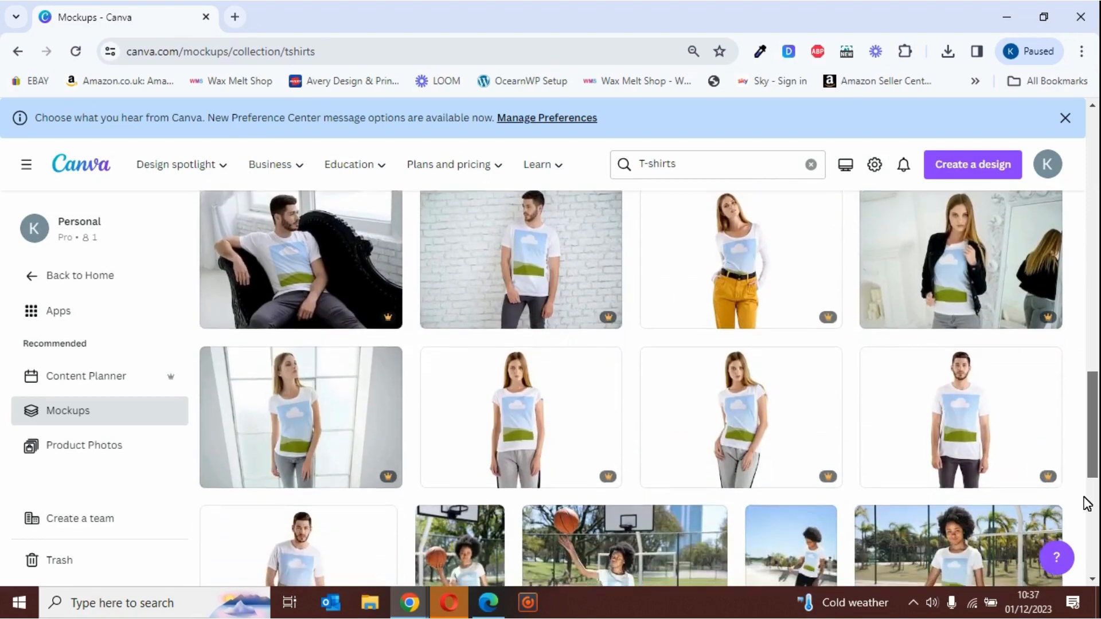
scroll(1086, 513, down, 5)
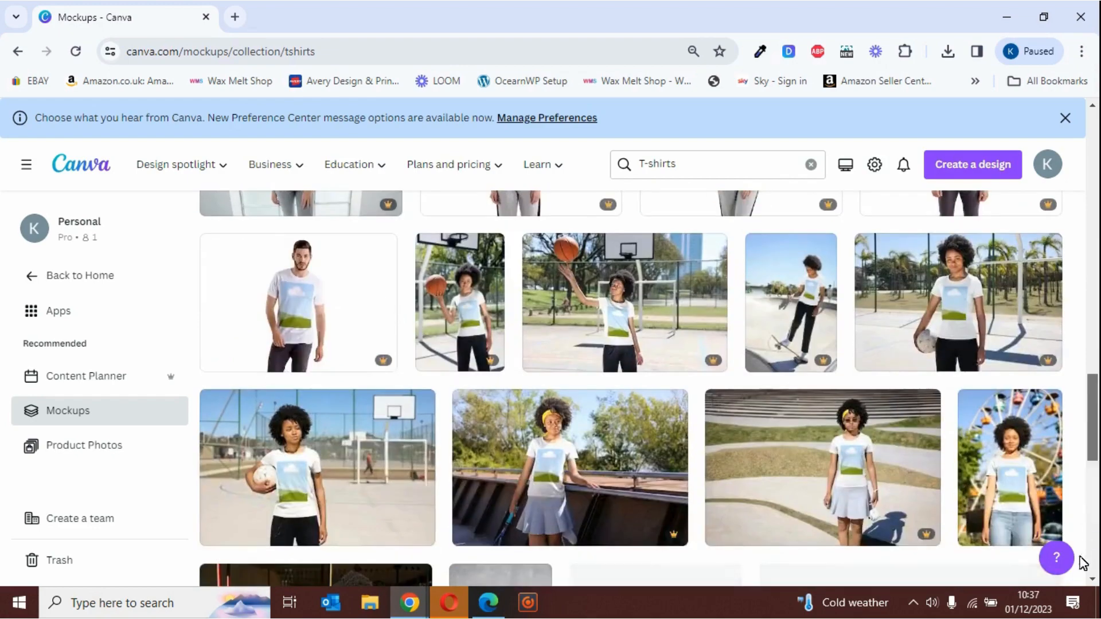
scroll(1080, 580, down, 2)
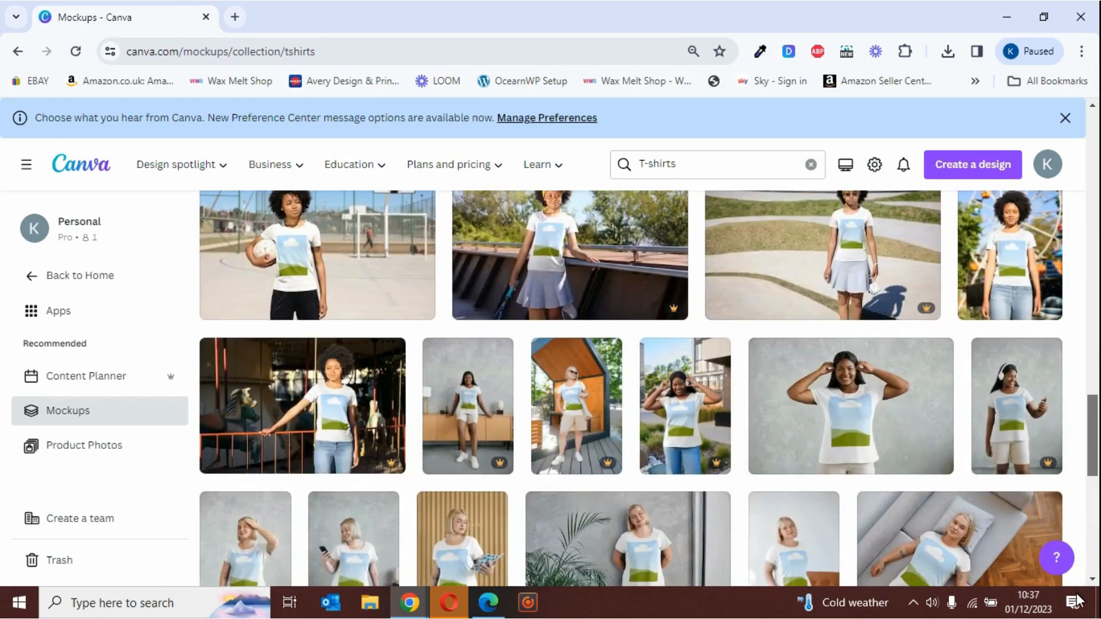
scroll(1078, 579, down, 1)
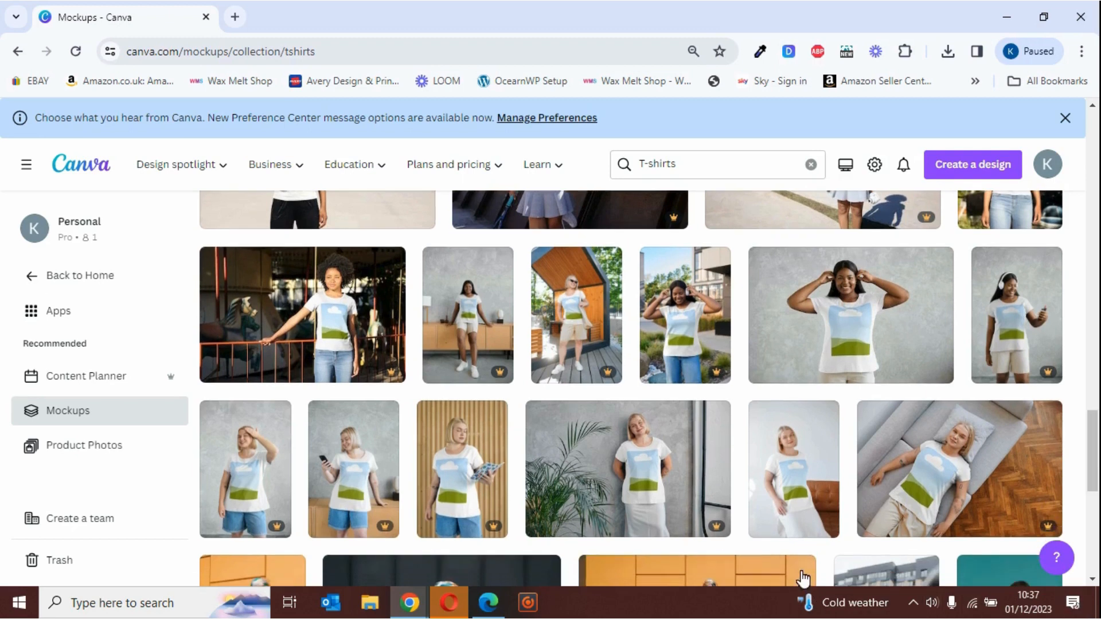
click(899, 323)
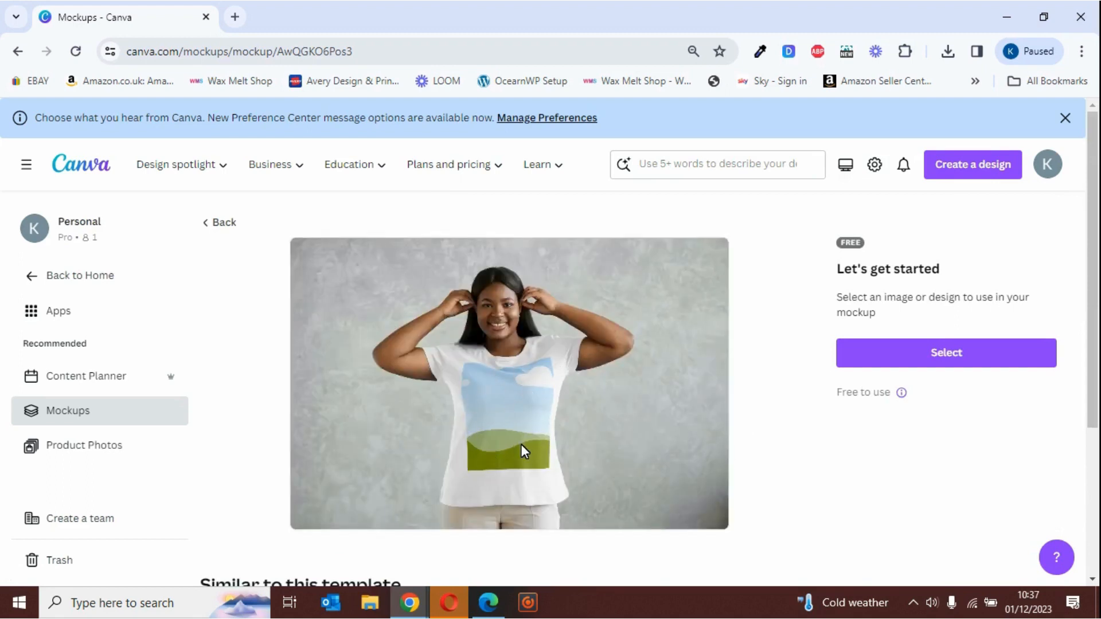
Step: Place the uploaded FLUID BOHO DESIGN DESKTOP WALLPAPER.png pattern image on the T-shirt mockup
click(969, 356)
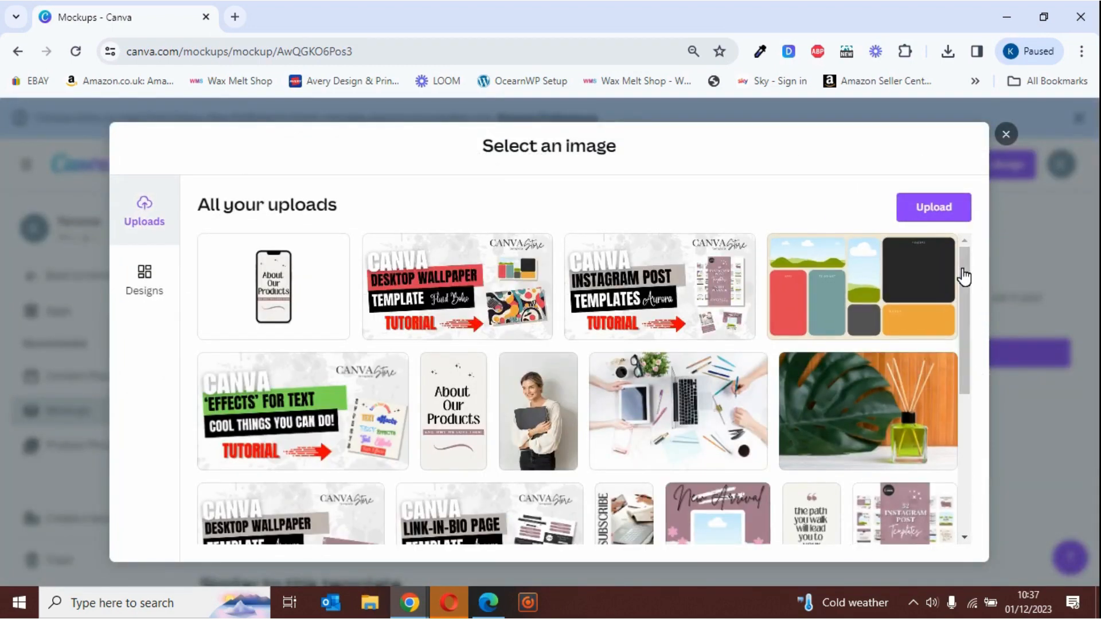
drag(967, 270, 973, 374)
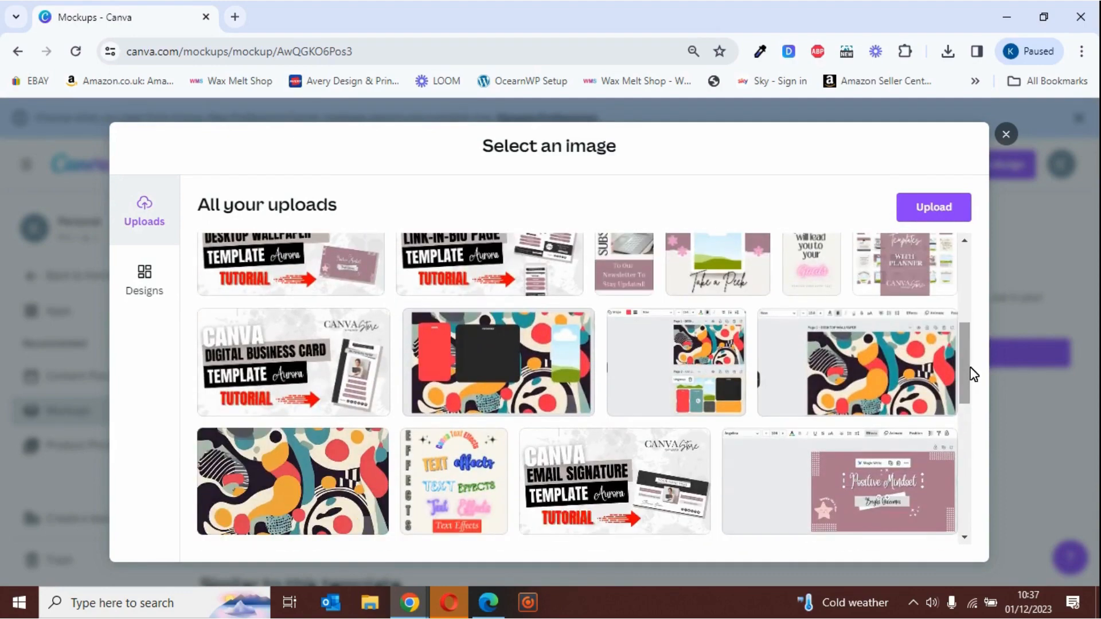
click(891, 387)
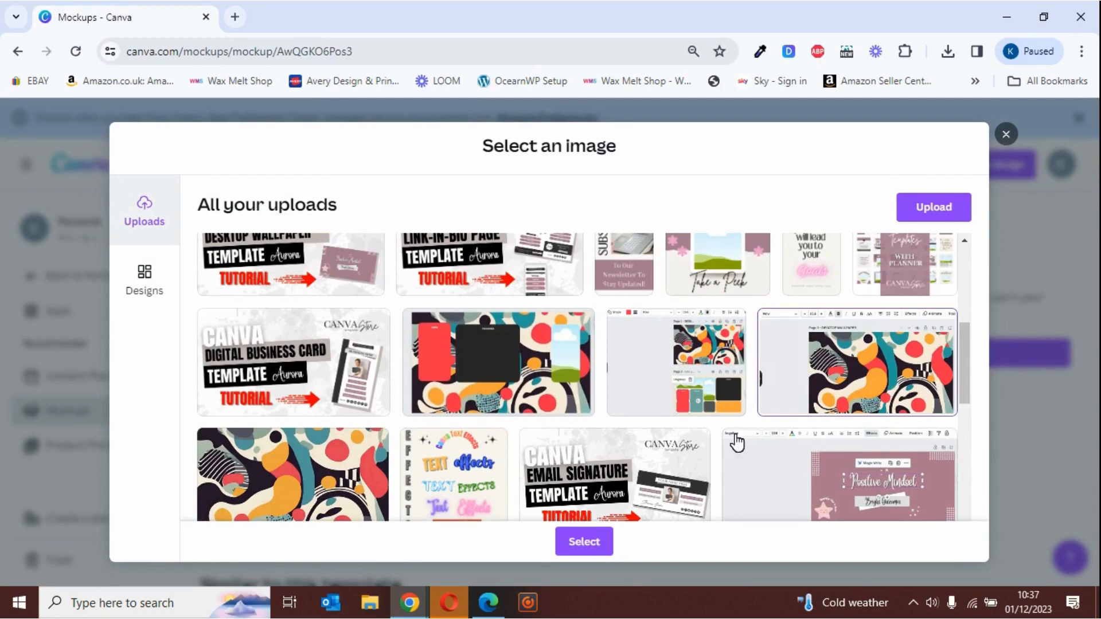
click(350, 488)
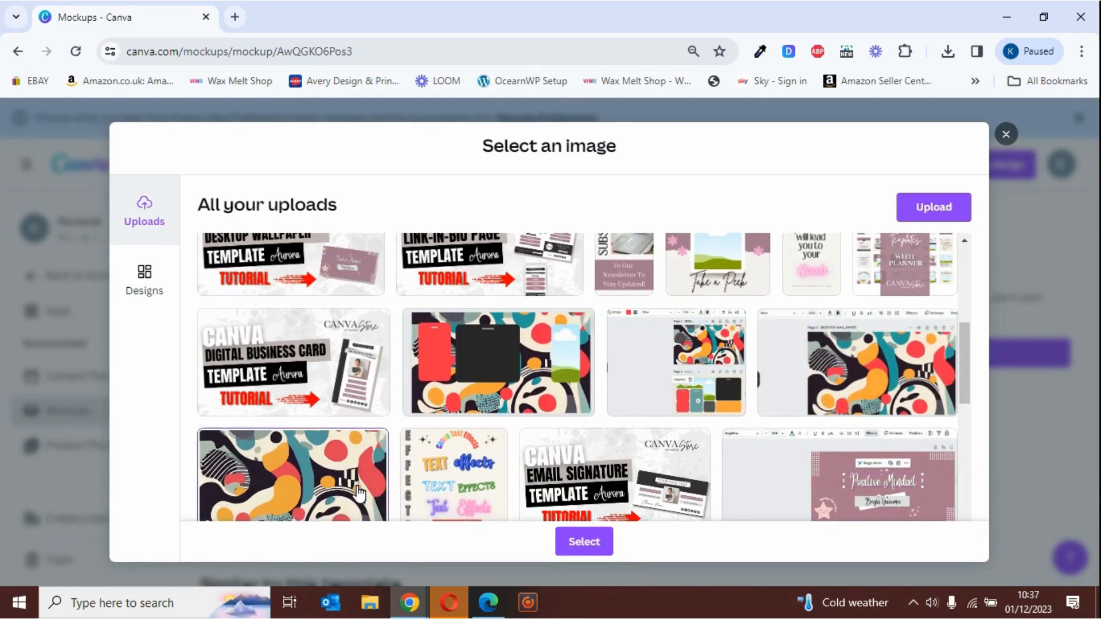
click(586, 542)
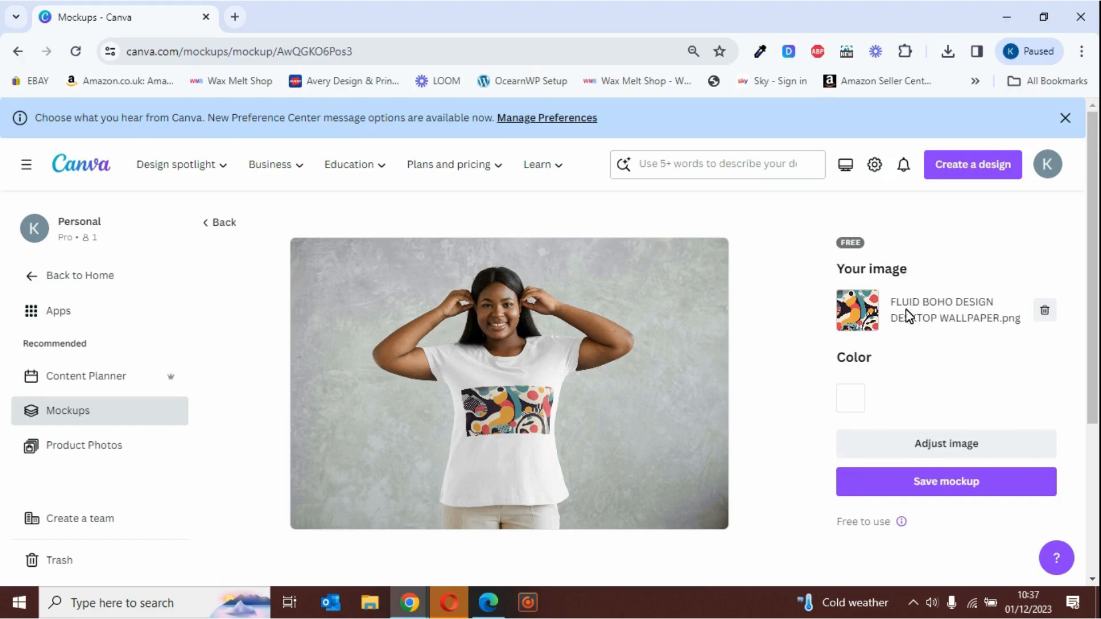
Step: Try a different T-shirt color and set it back to white, #FFFFFF
click(859, 404)
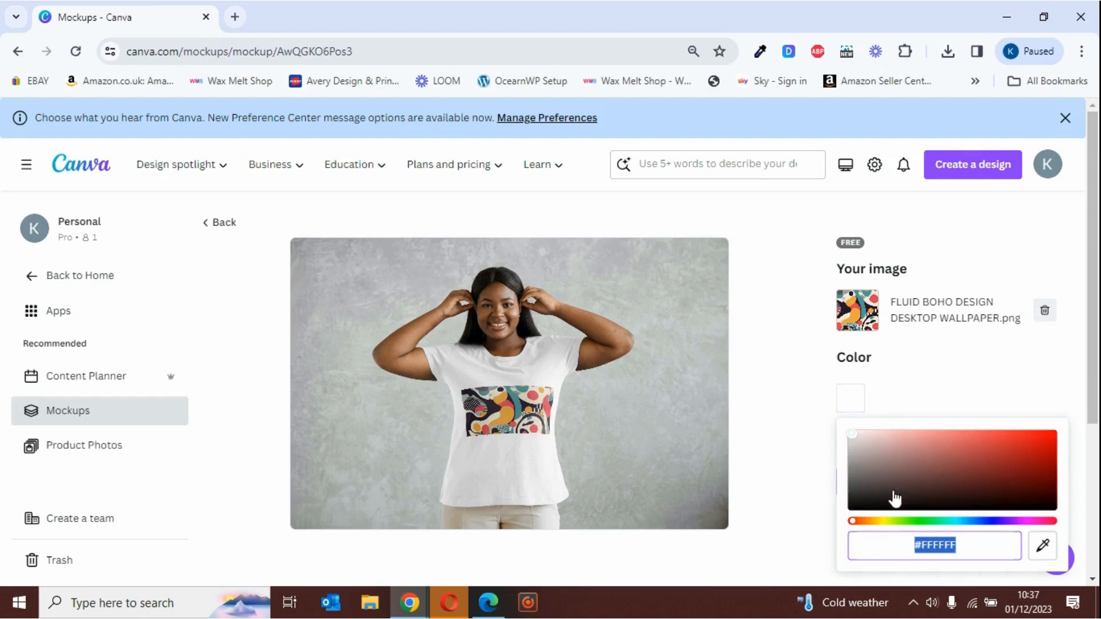
click(853, 435)
mouse_move(853, 436)
mouse_down()
mouse_move(906, 460)
mouse_move(934, 454)
mouse_move(942, 472)
mouse_move(966, 465)
mouse_move(972, 446)
mouse_move(984, 450)
mouse_move(963, 484)
mouse_move(935, 490)
mouse_move(887, 459)
mouse_move(889, 442)
mouse_move(872, 439)
mouse_move(868, 472)
mouse_move(882, 467)
mouse_move(845, 429)
mouse_up()
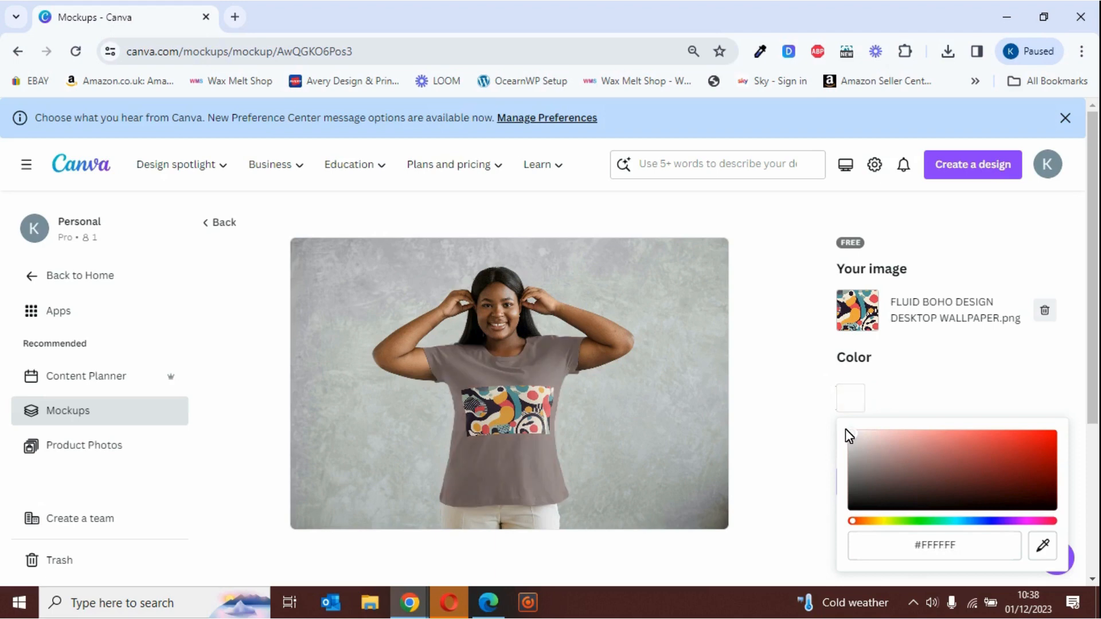
click(793, 417)
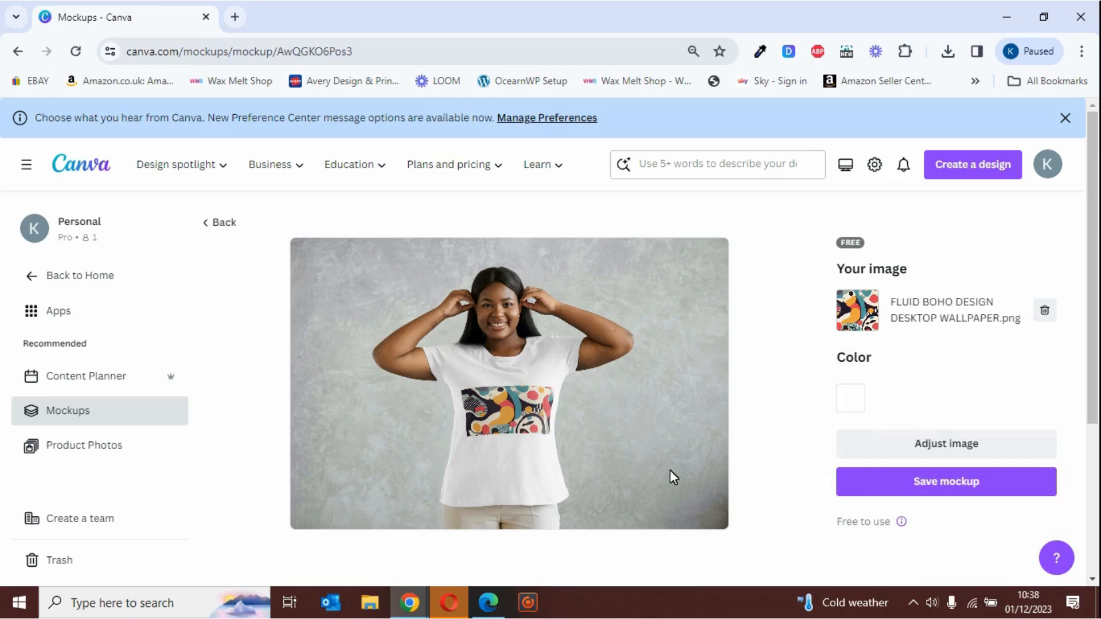
Step: Set the pattern image to fill the T-shirt's print area, save the adjustment, and view the mockup's save options without exporting
click(930, 446)
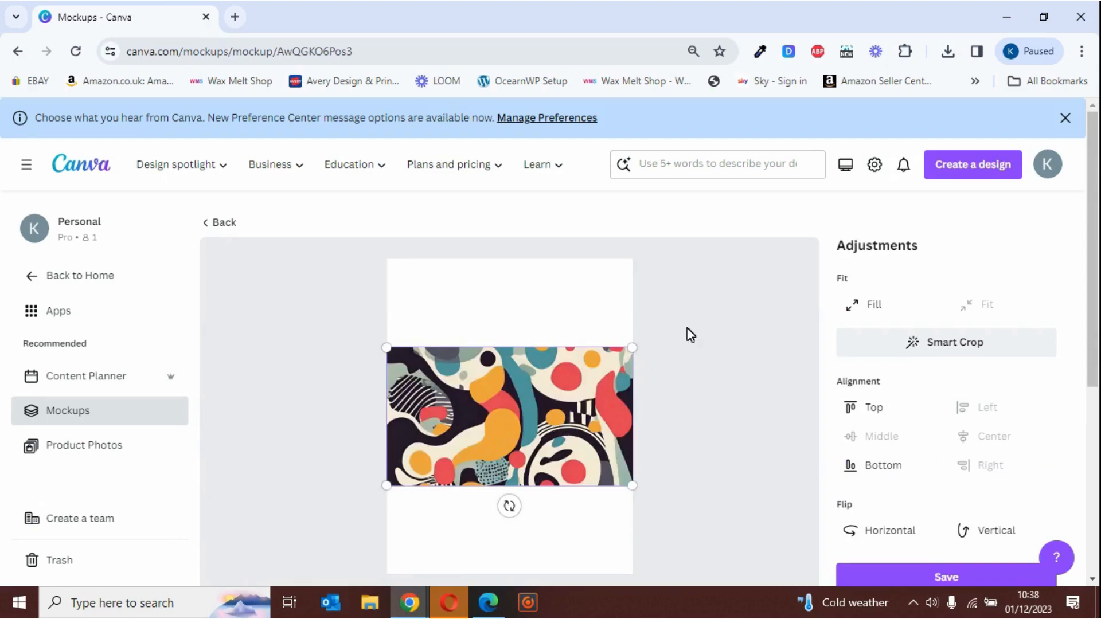
click(870, 306)
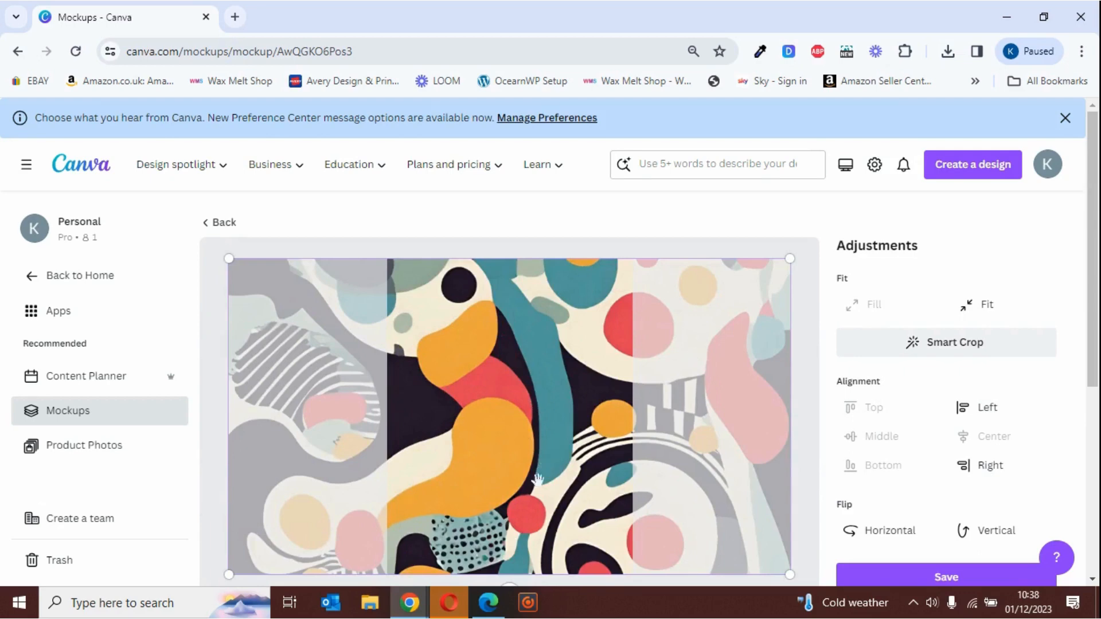
scroll(1095, 179, down, 2)
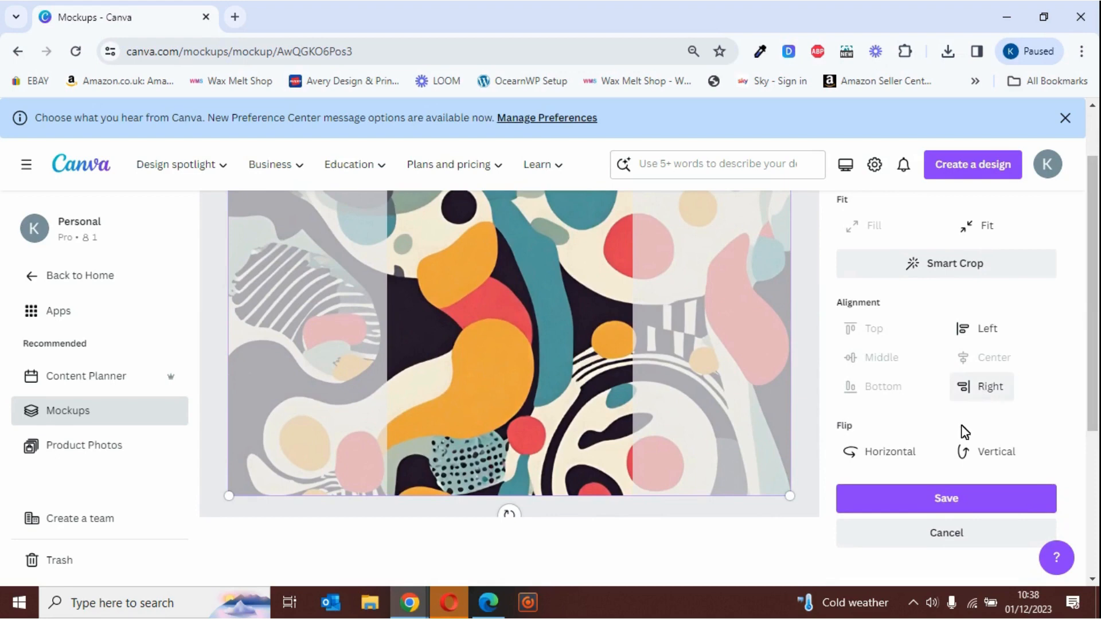
click(939, 504)
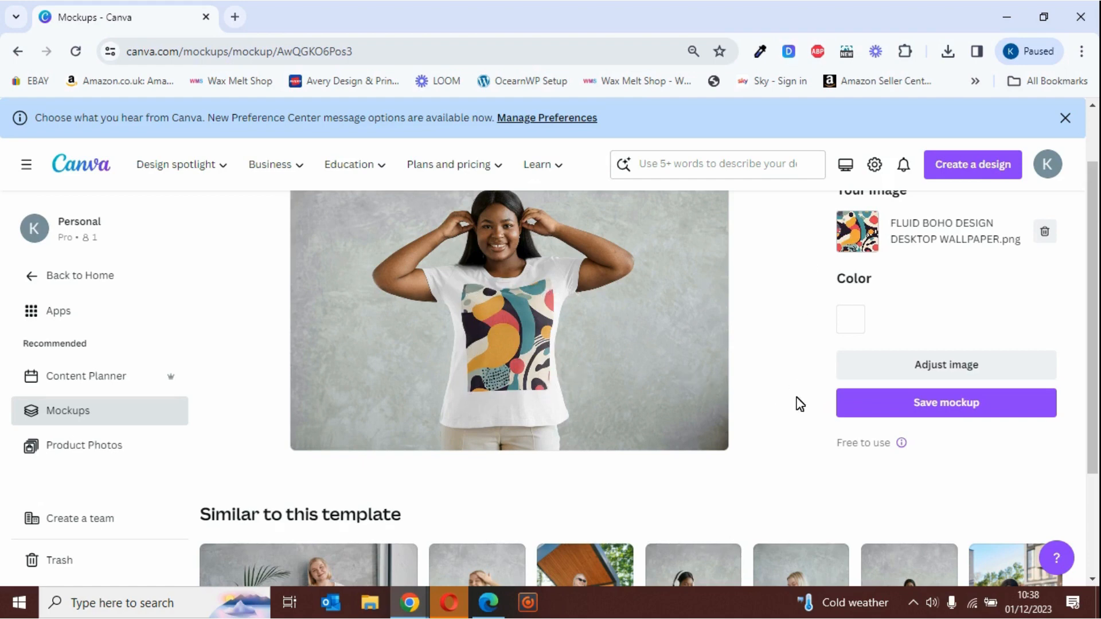
click(952, 407)
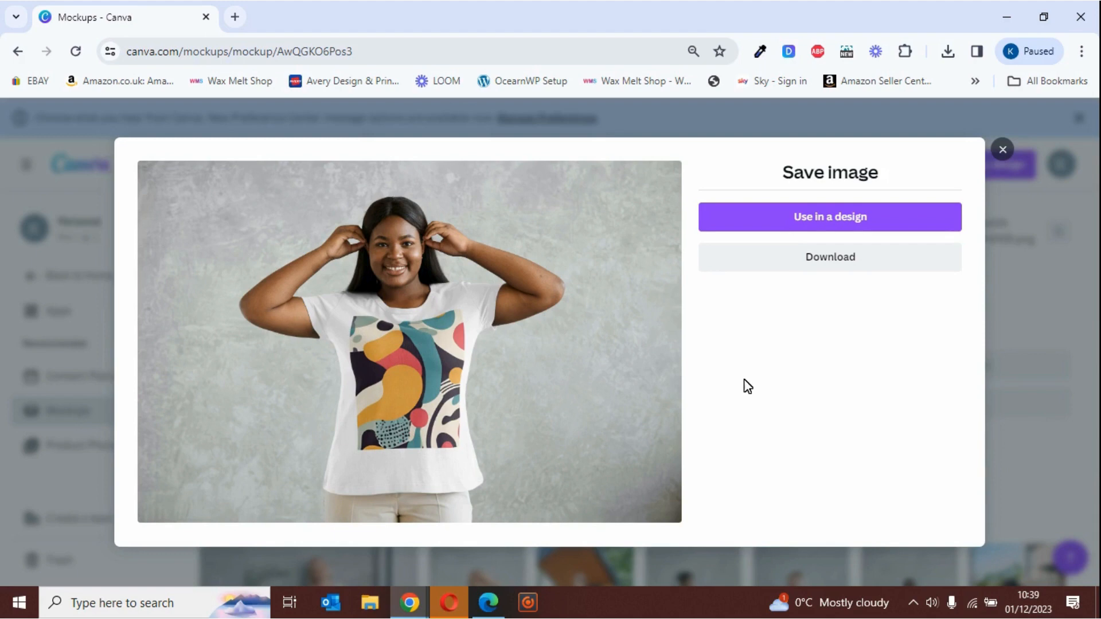
click(1002, 151)
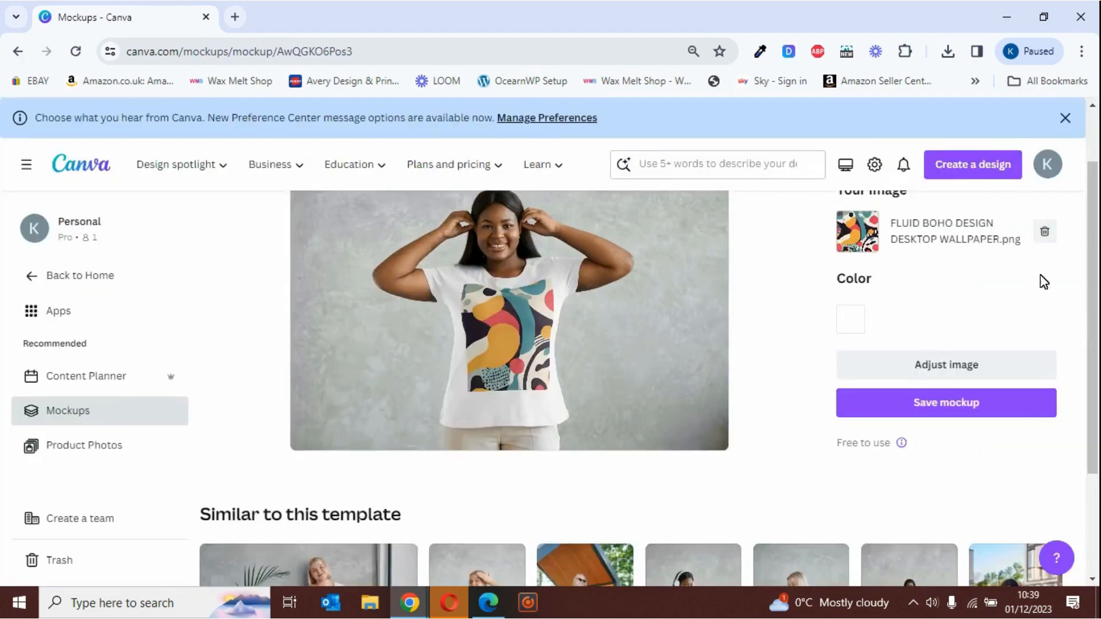
Step: Return through the T-shirts collection to the Mockups start page and view the Home & living category
scroll(1095, 296, up, 1)
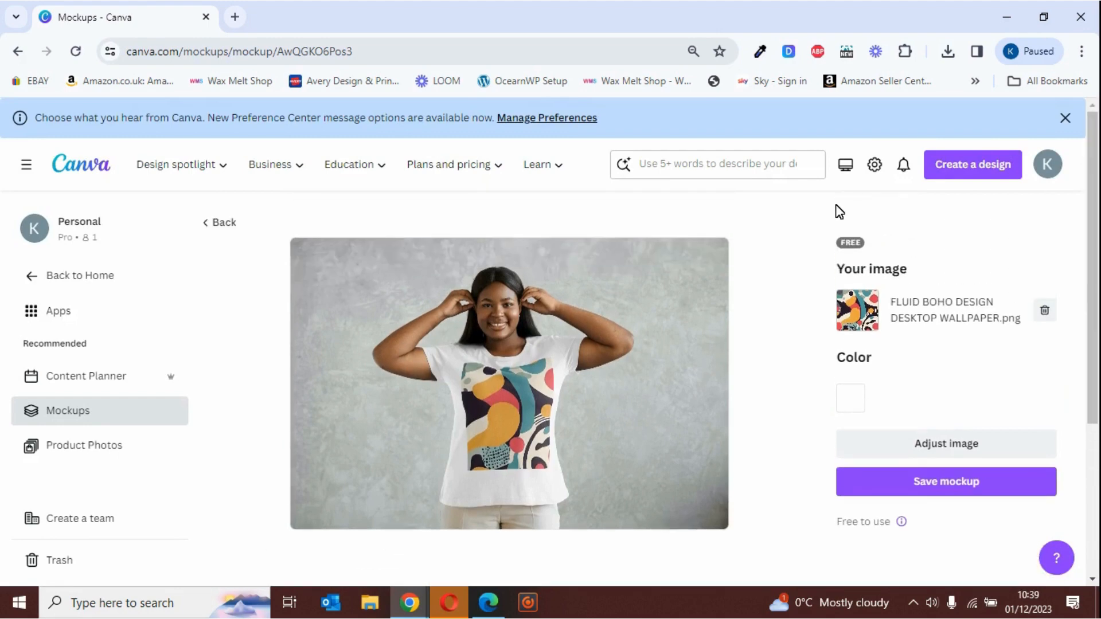
mouse_move(545, 172)
click(223, 224)
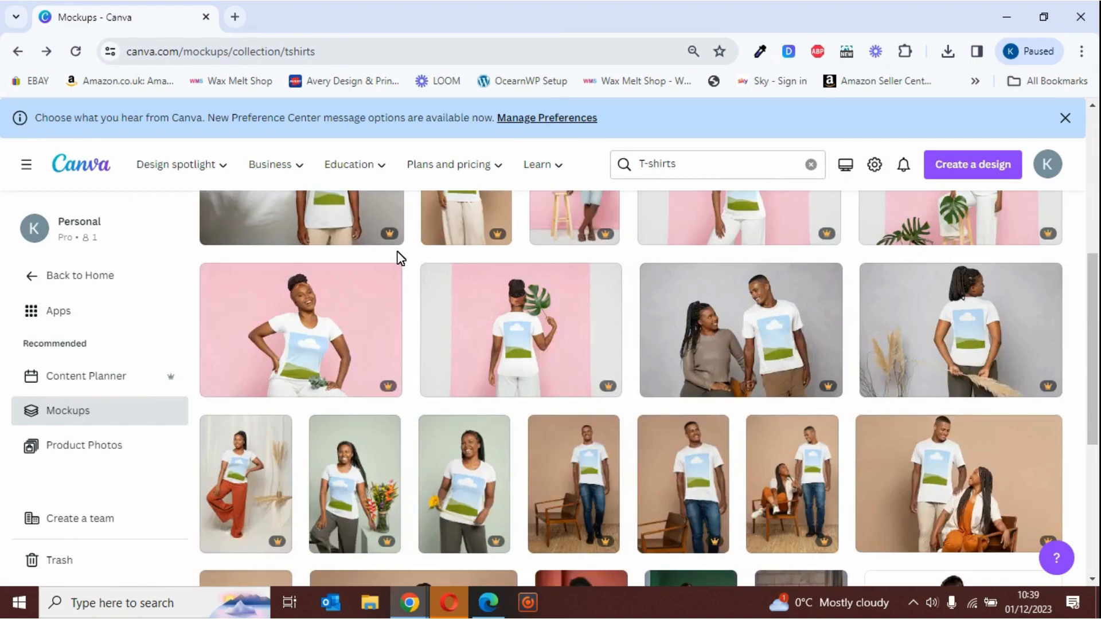
drag(1094, 333, 1078, 192)
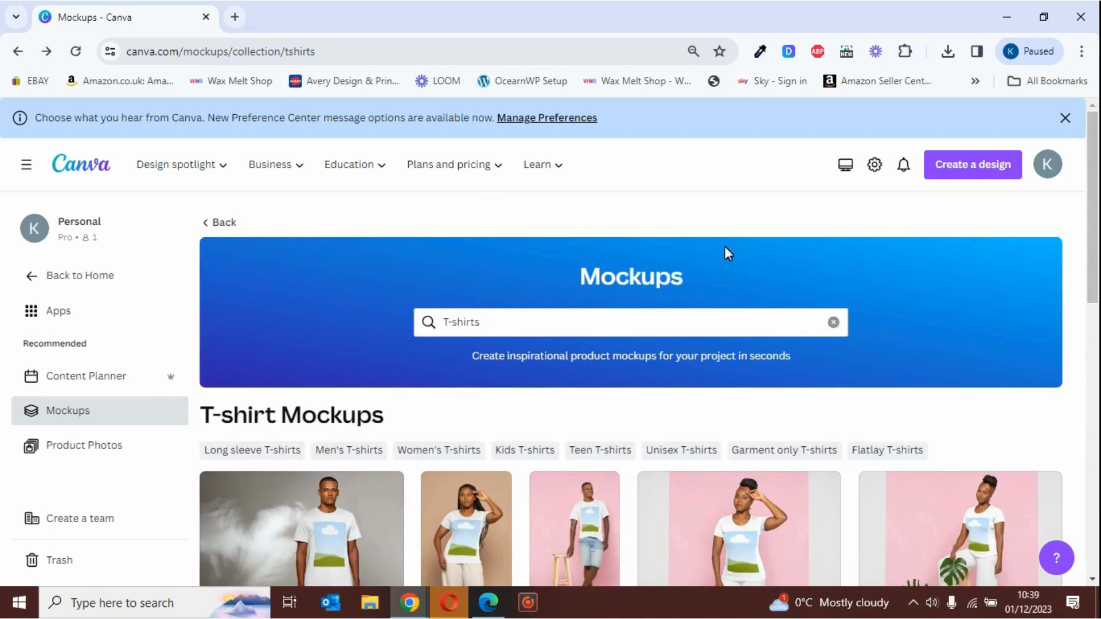
click(232, 225)
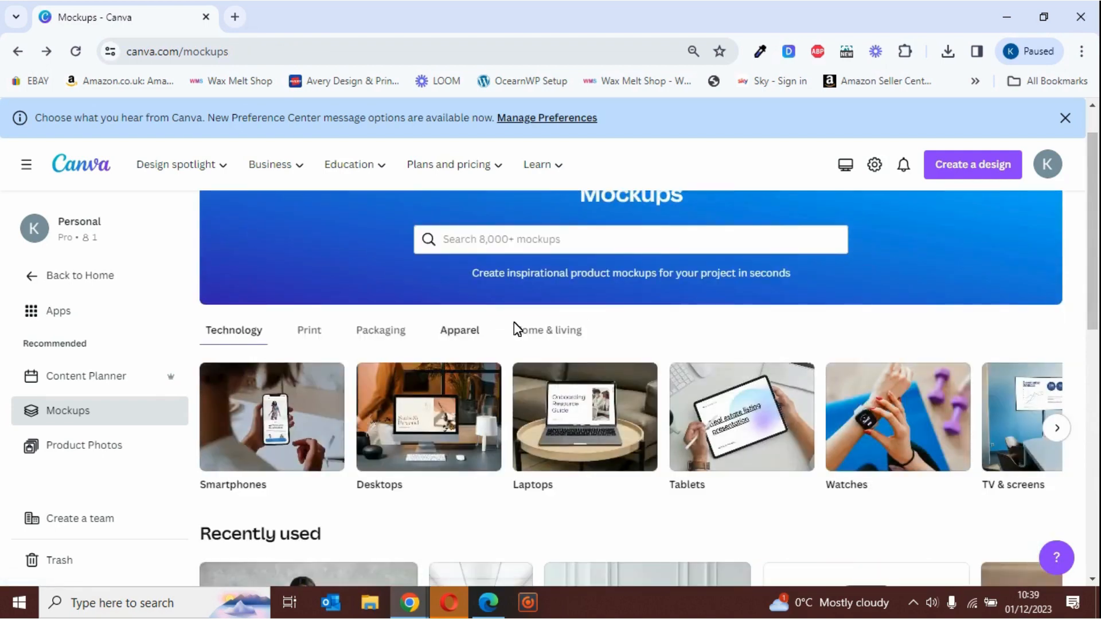
click(546, 339)
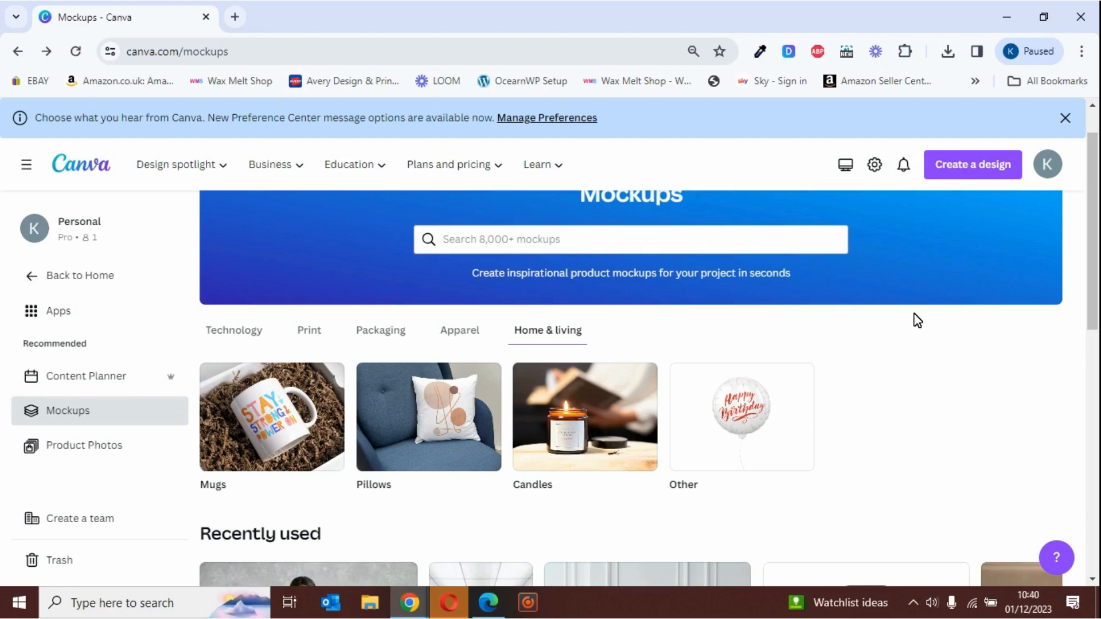
Step: Go back to the home page, view the Apps page, and create a new Instagram Story design
scroll(1097, 274, up, 1)
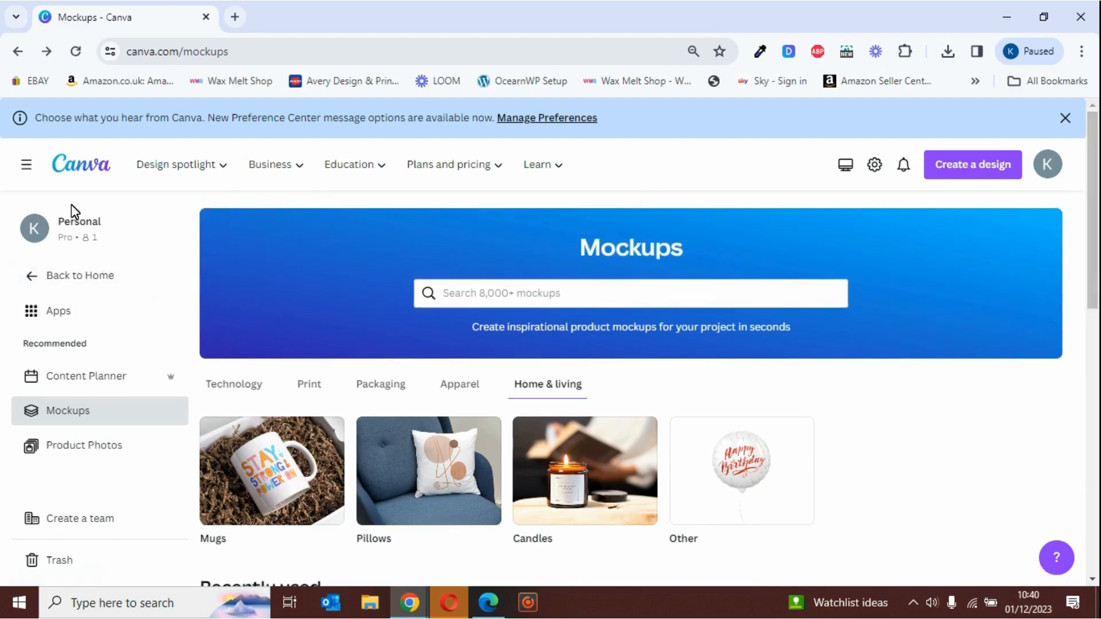
click(62, 282)
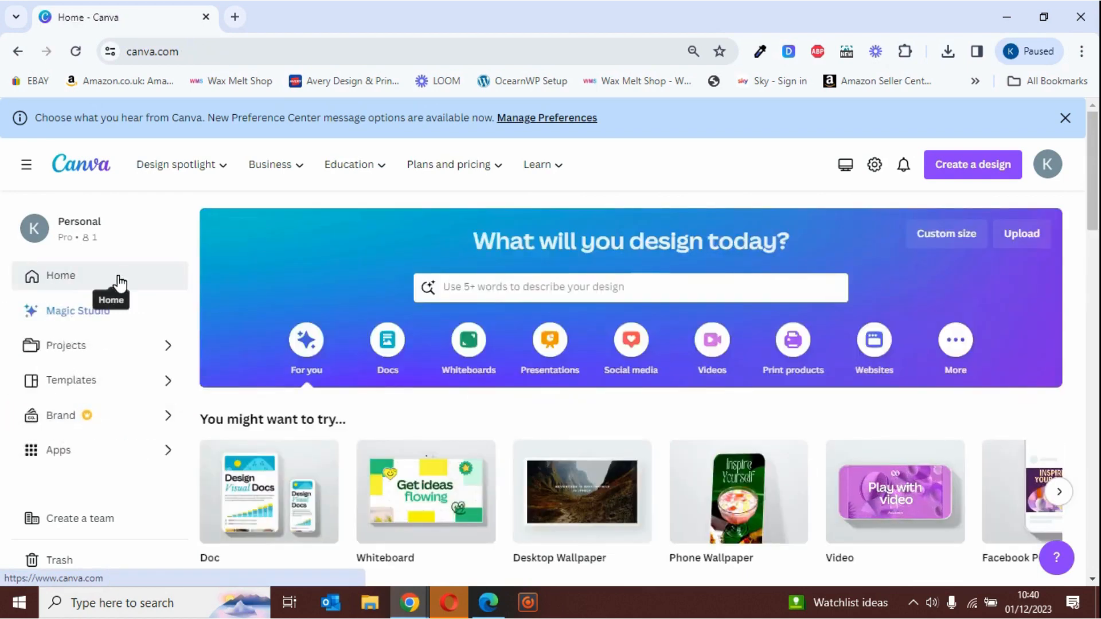
click(64, 451)
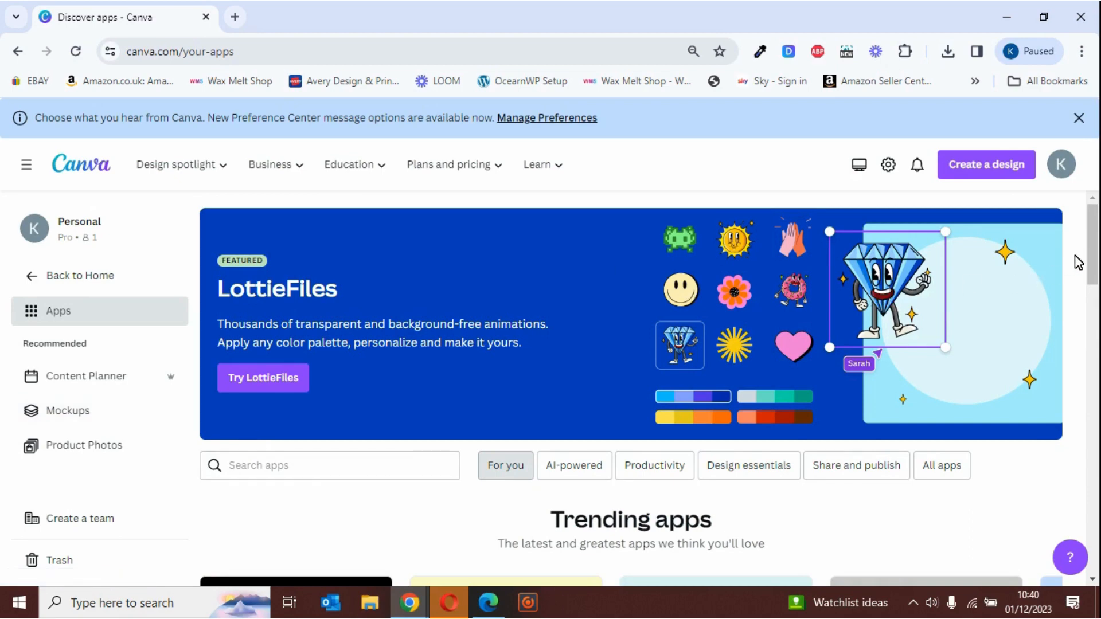
click(969, 166)
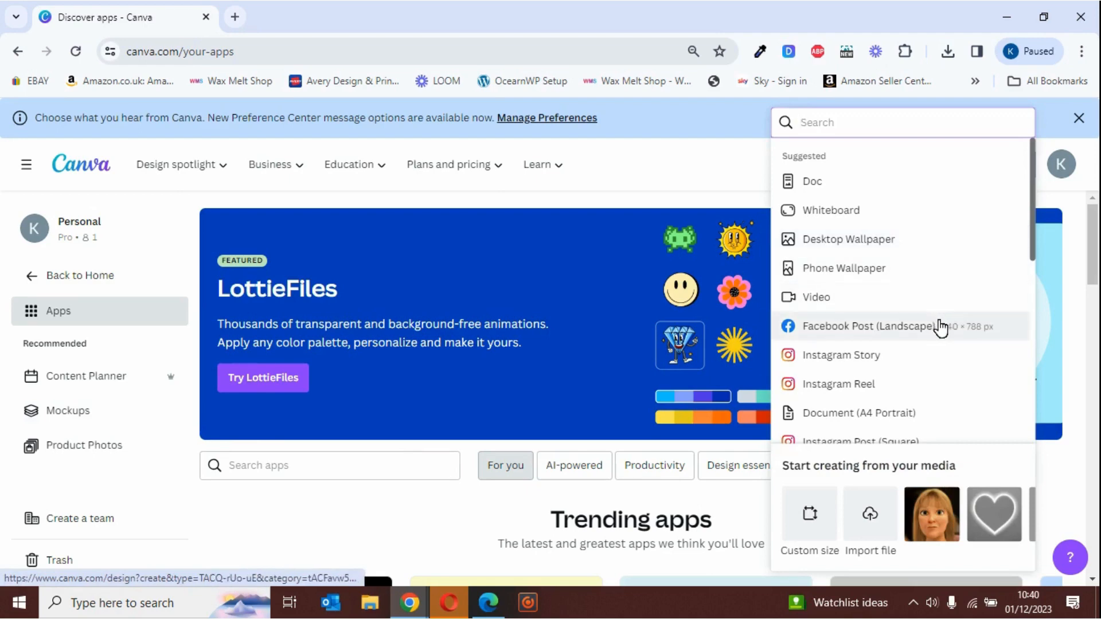
click(856, 357)
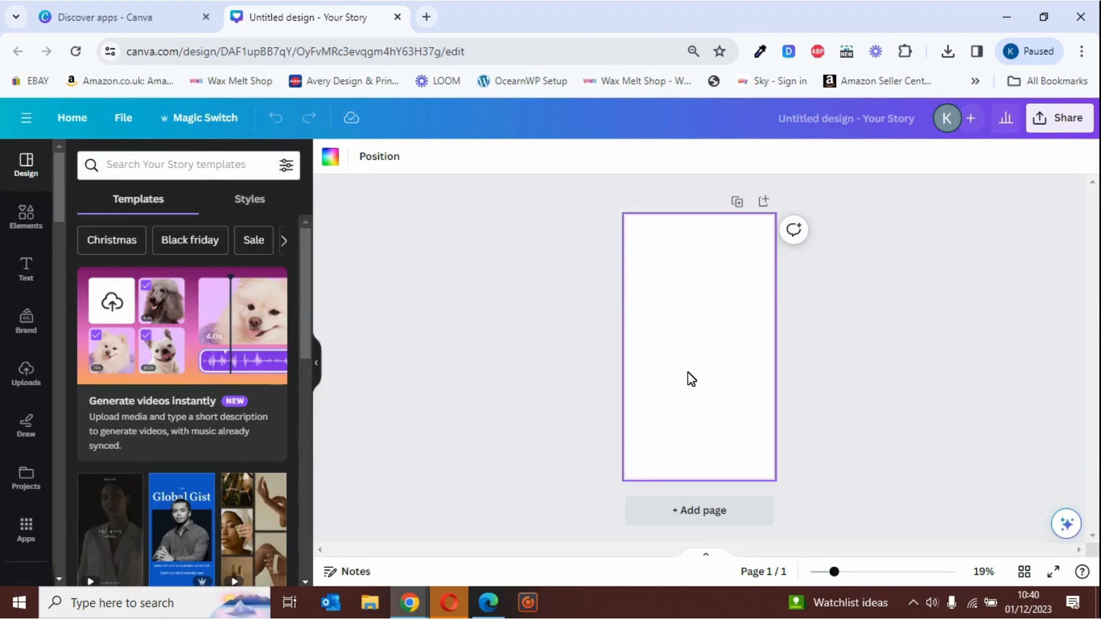
Step: Place the uploaded reed diffuser photo with the green leaf in the upper part of the blank story page
click(26, 374)
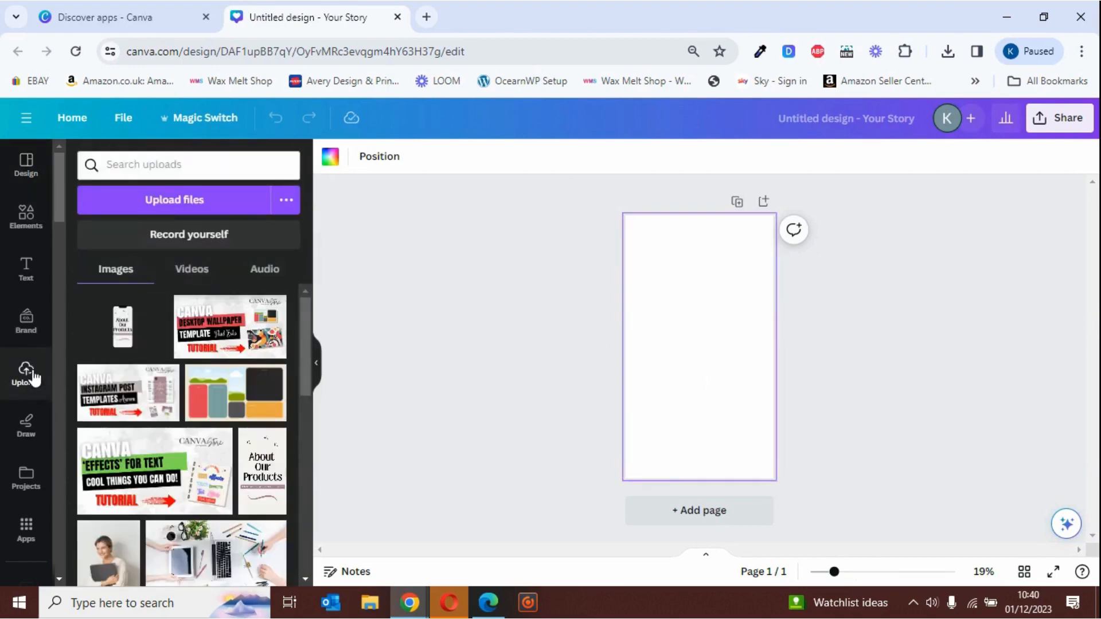
drag(306, 315, 309, 395)
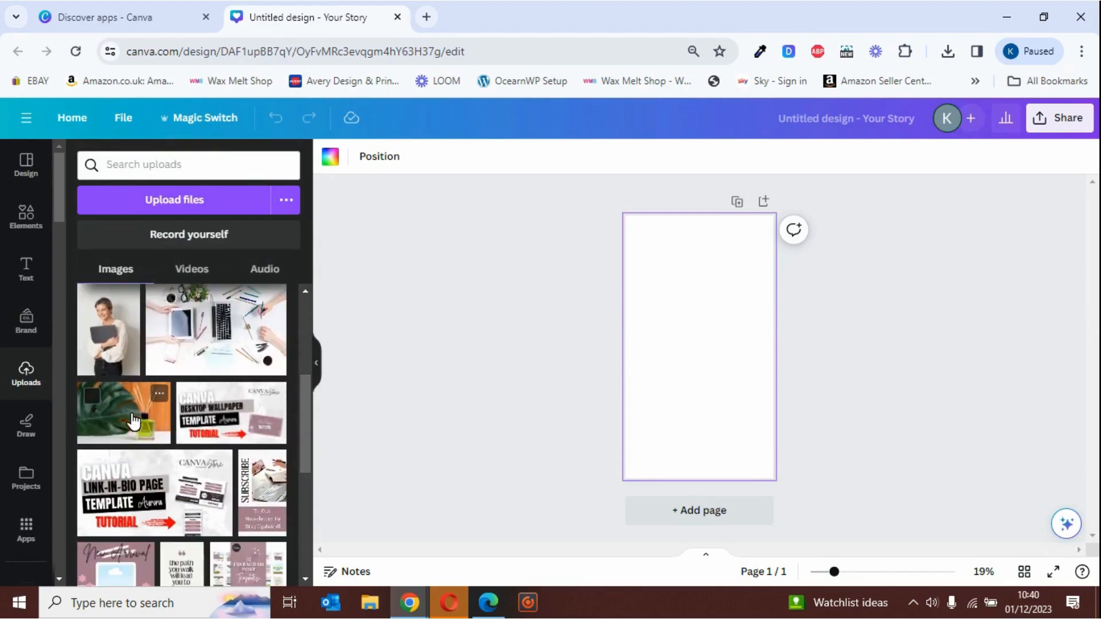
drag(133, 420, 688, 328)
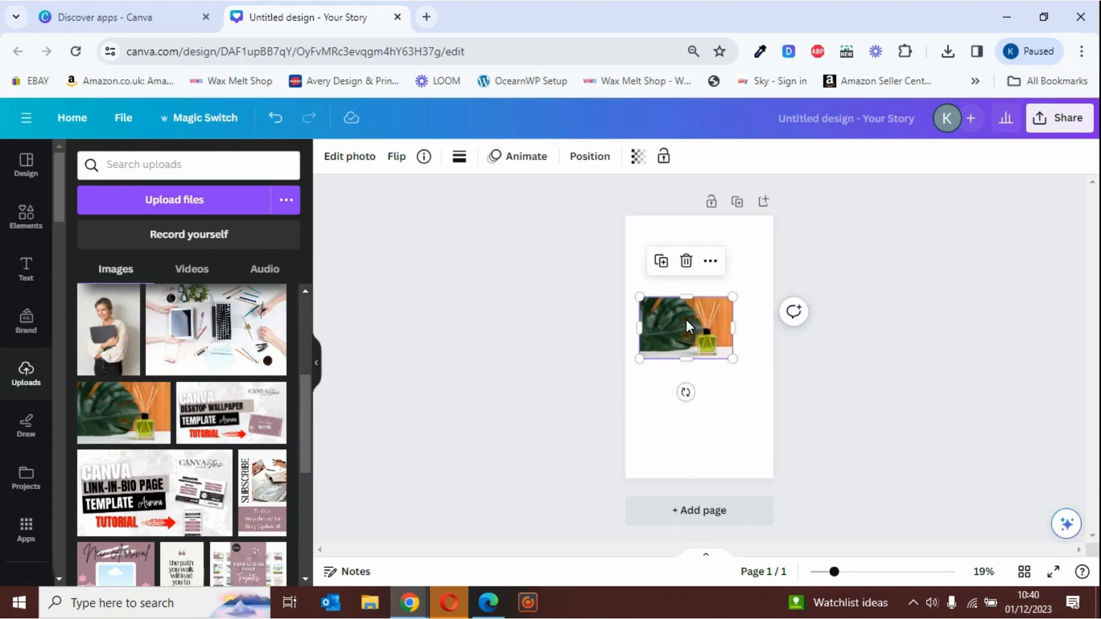
drag(686, 319, 699, 275)
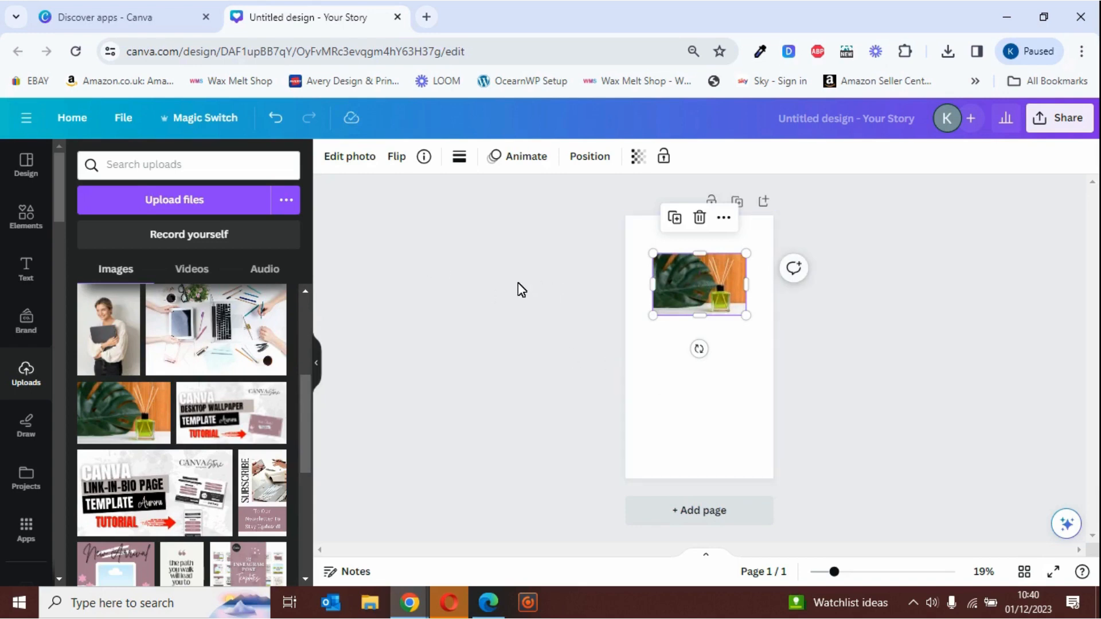
Step: Open the Mockups app from the photo's editing options and add the Tablets & TV mockup of a tablet on a brown sofa
click(367, 165)
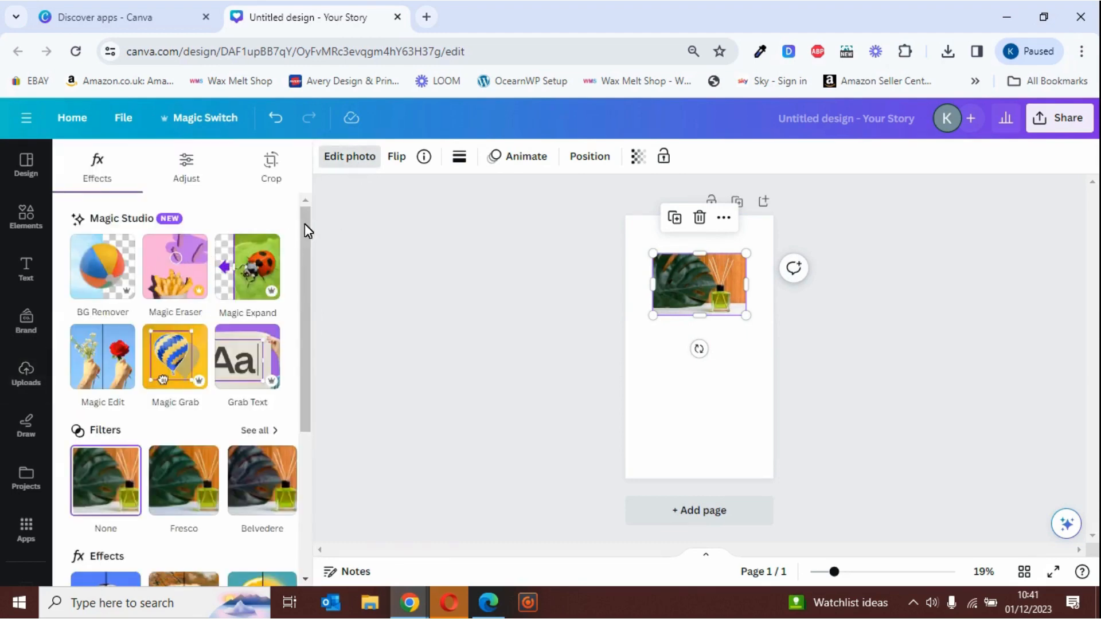
drag(305, 232, 308, 429)
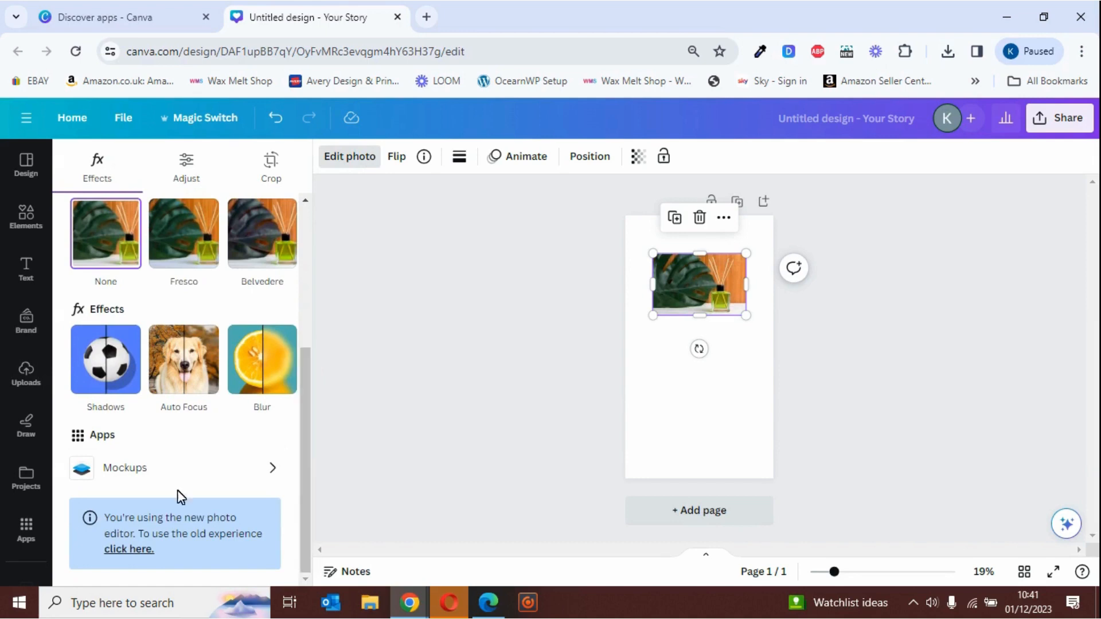
click(128, 472)
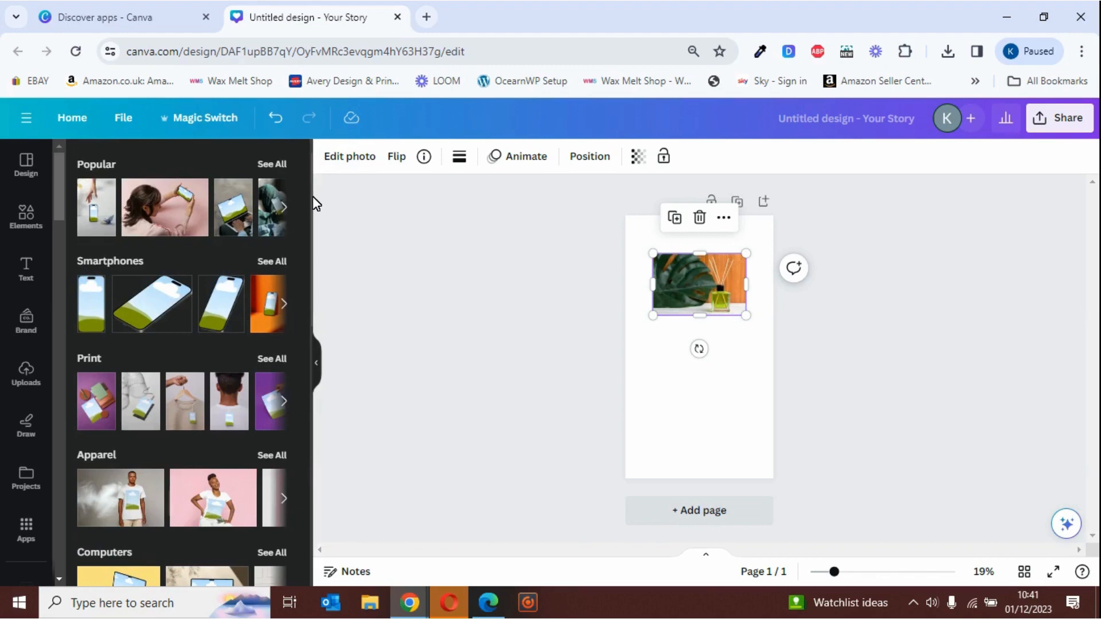
drag(314, 207, 322, 421)
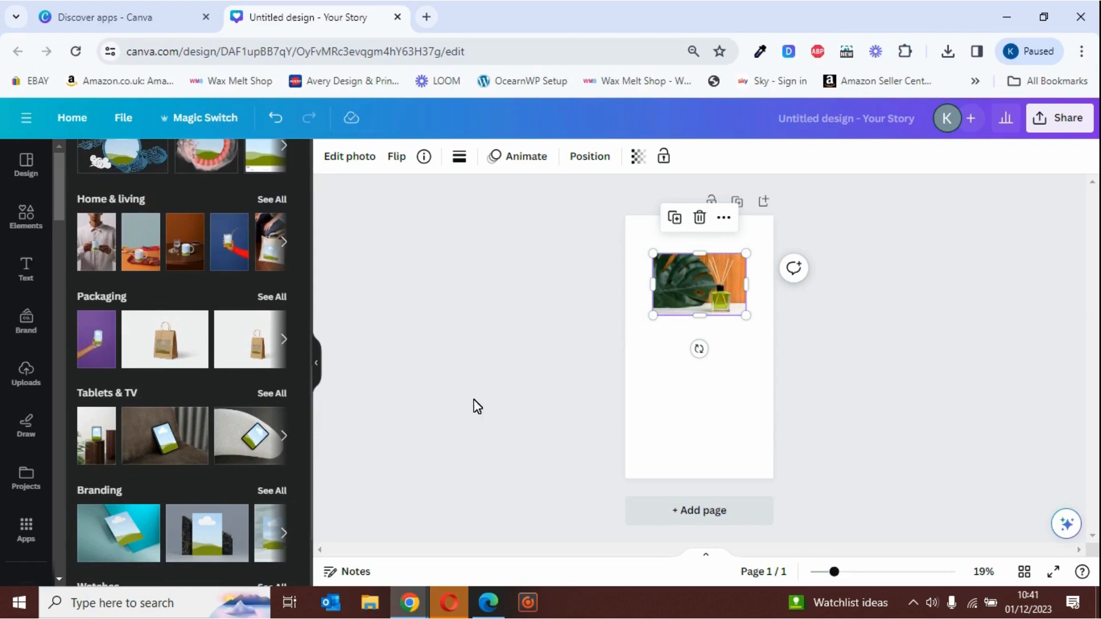
click(173, 447)
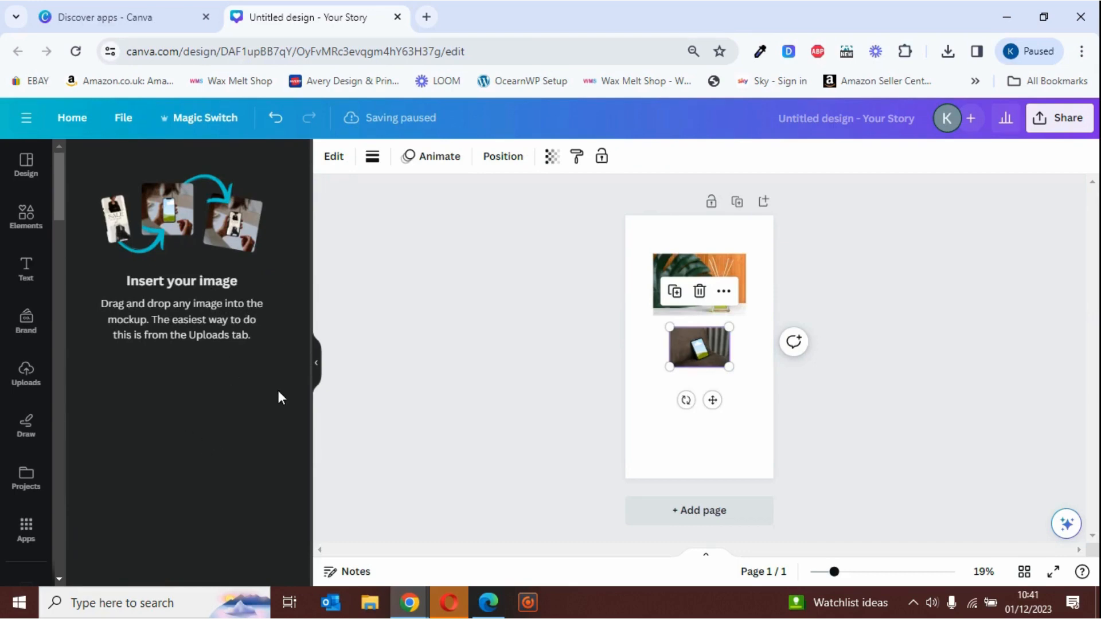
Step: Enlarge the tablet mockup to the page's full width and insert the diffuser photo into its screen
drag(681, 380, 641, 420)
drag(740, 412, 793, 425)
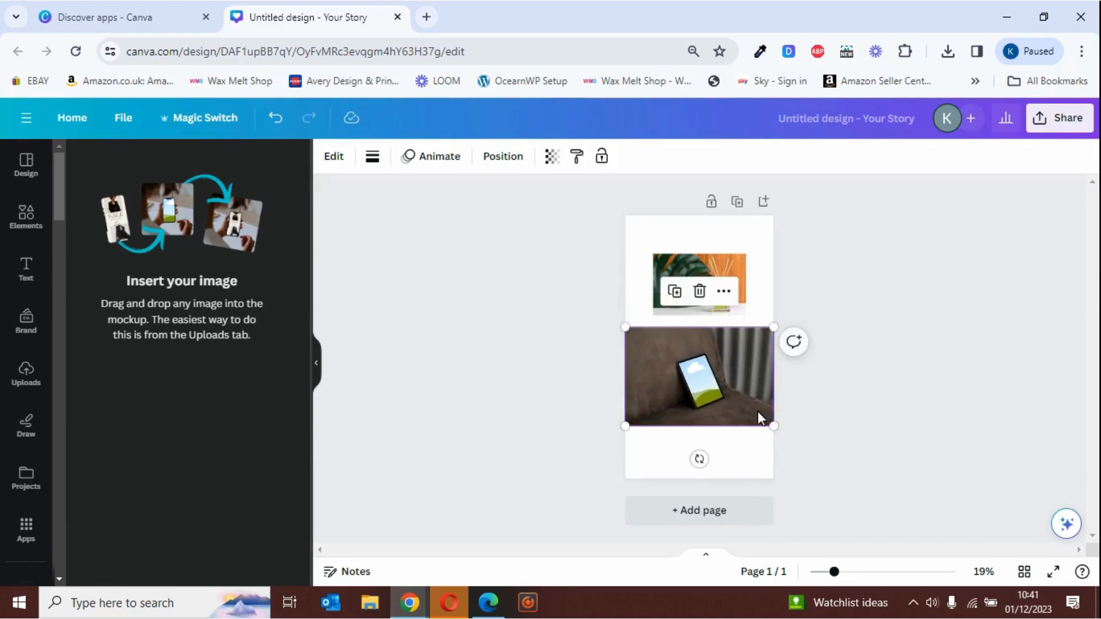
click(695, 262)
drag(695, 261, 704, 377)
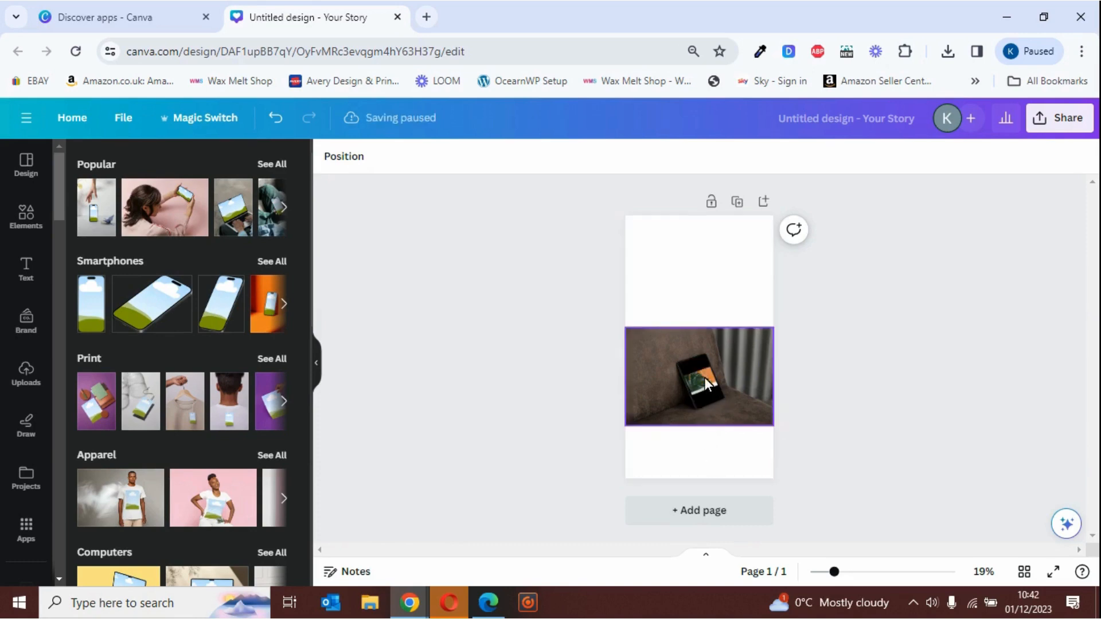
Step: Enlarge the tablet mockup from its corners so it extends past both side edges of the page
click(644, 344)
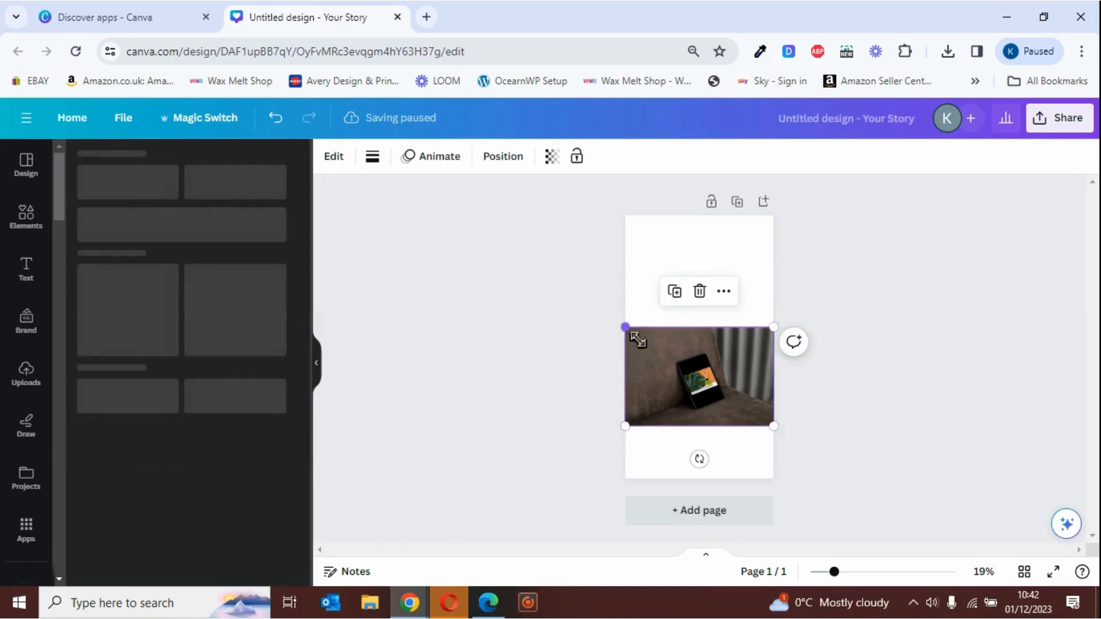
drag(627, 329, 609, 296)
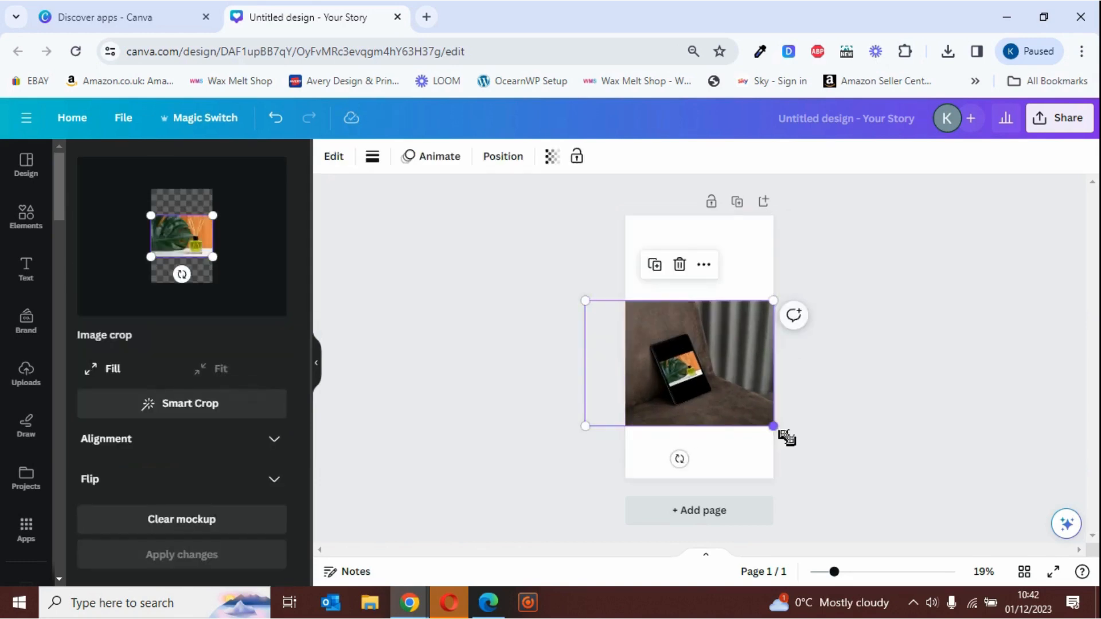
drag(782, 435, 805, 464)
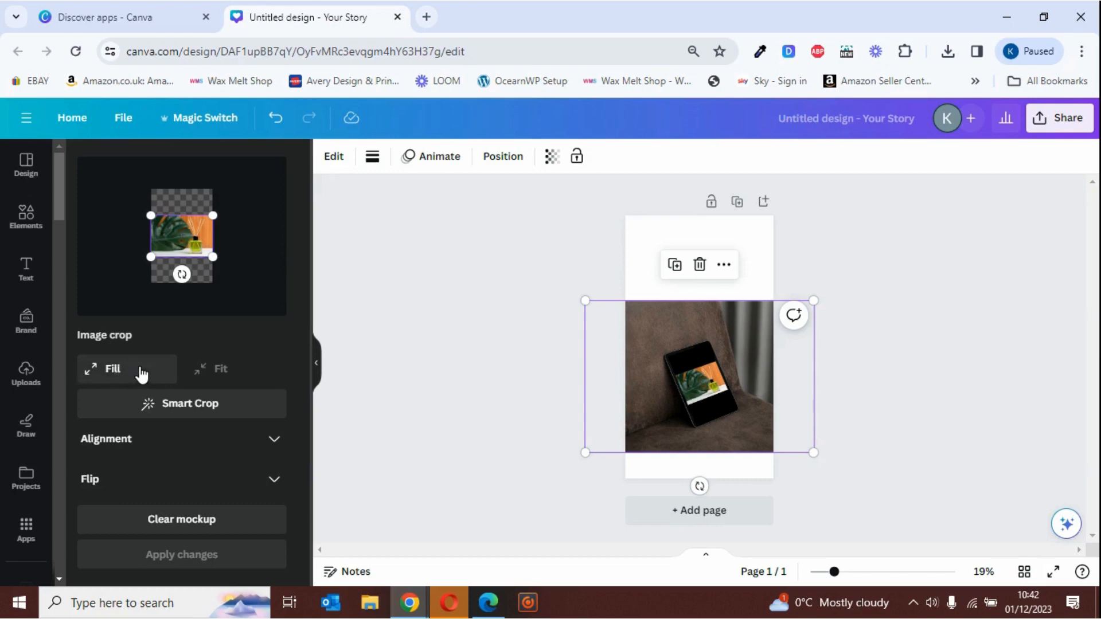
Step: Set the photo to fill the tablet screen, shift the crop onto the diffuser bottle, and apply the changes
click(116, 373)
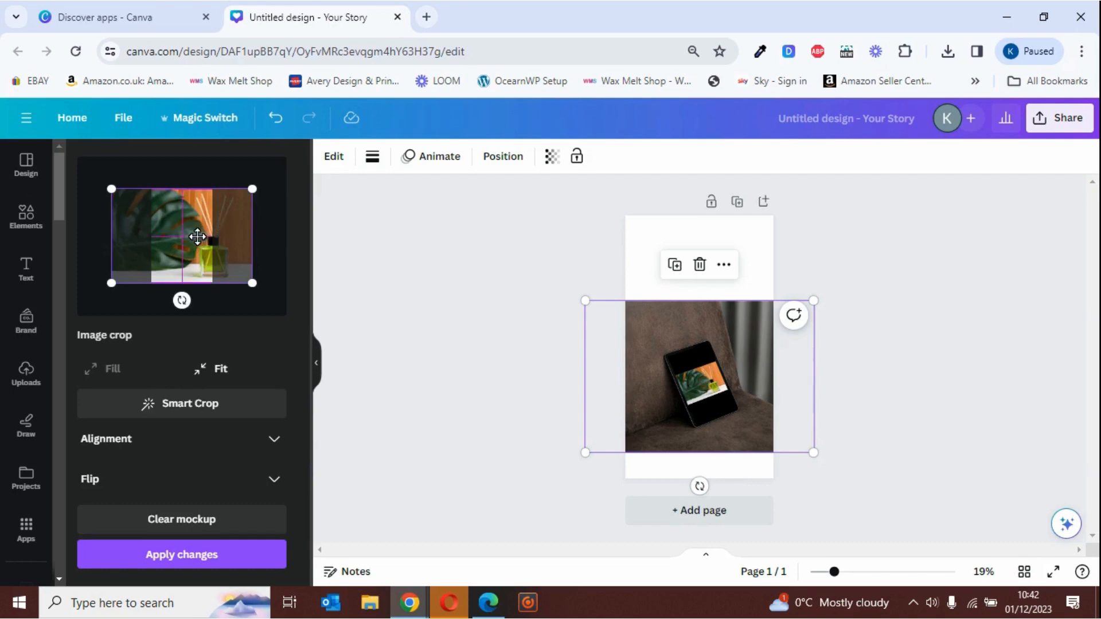
drag(200, 237, 174, 240)
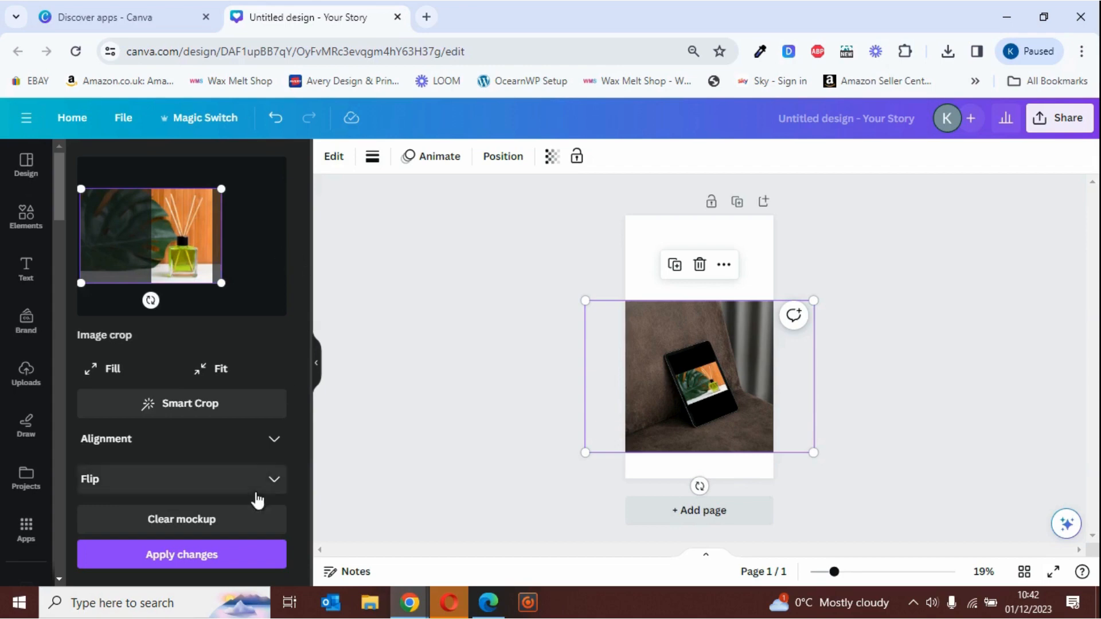
click(212, 564)
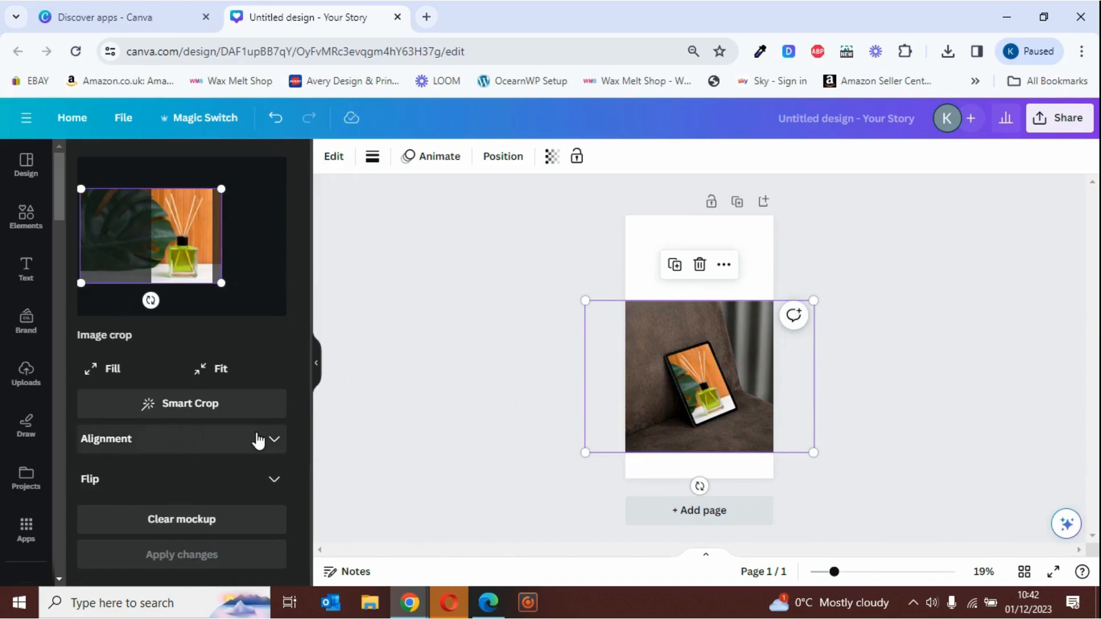
Step: Try flipping the diffuser photo horizontally inside the tablet mockup, and undo the last change
click(167, 484)
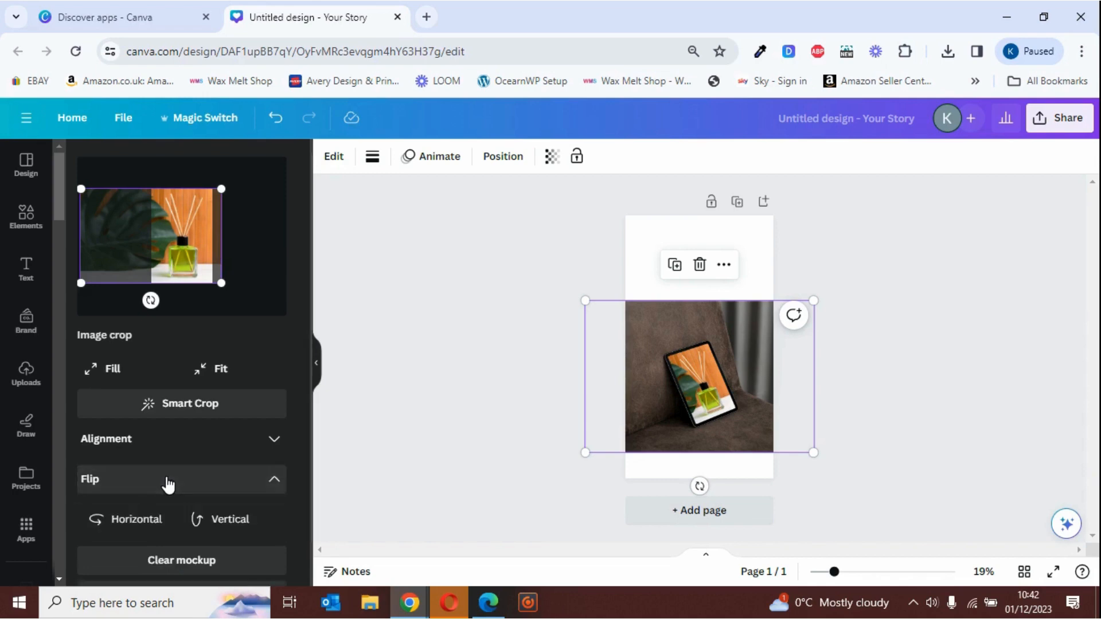
click(148, 524)
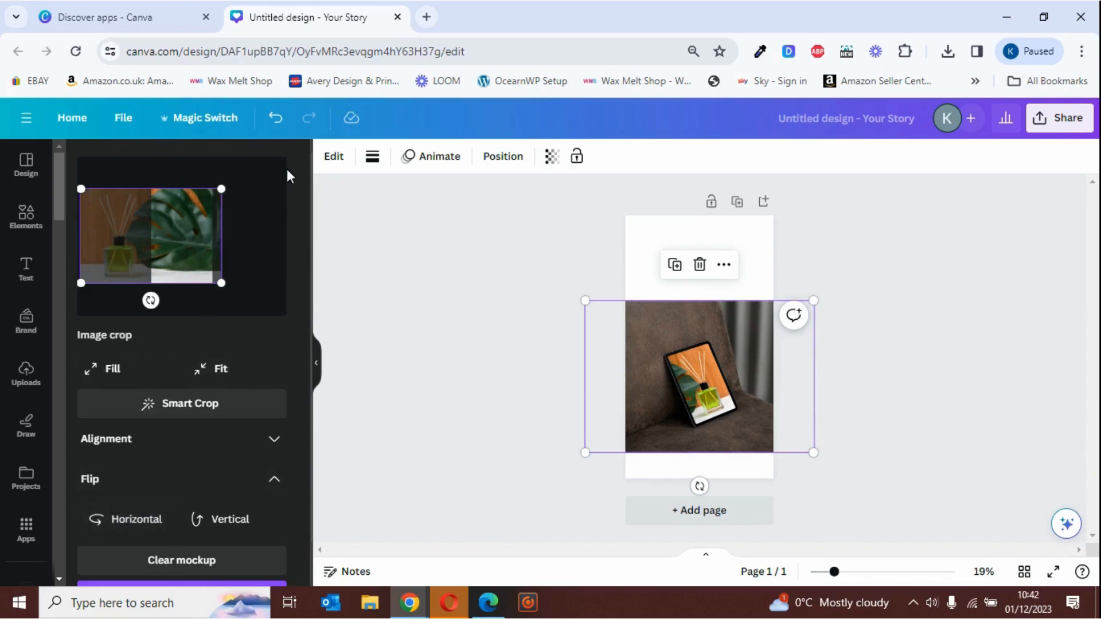
click(279, 121)
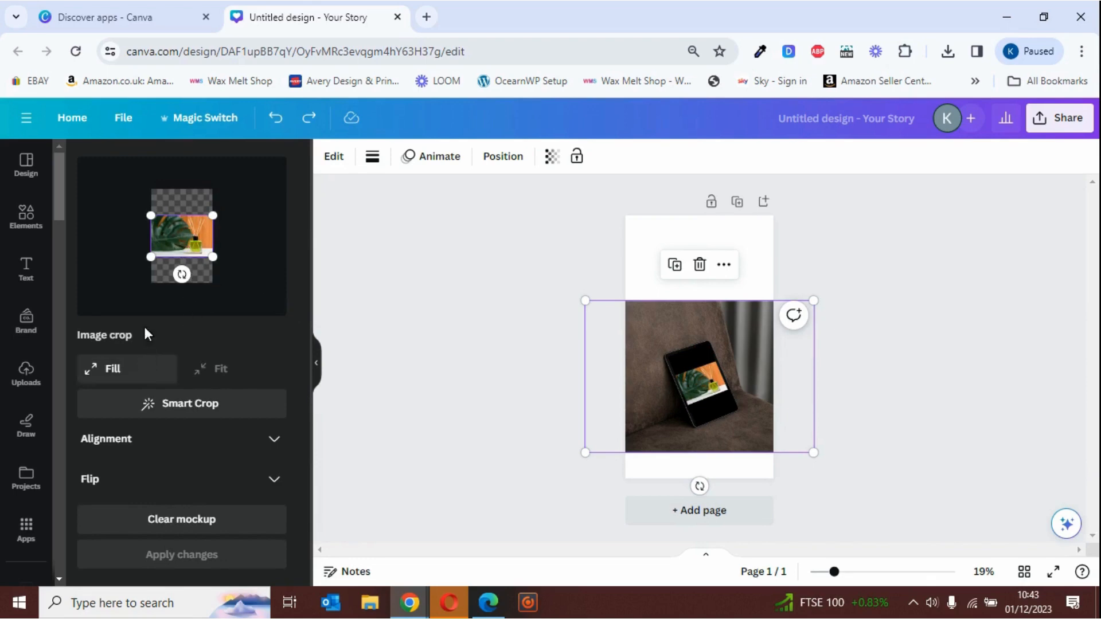
Step: Set the photo to fill the tablet screen again, centre the crop on the diffuser bottle, and apply the changes
click(114, 373)
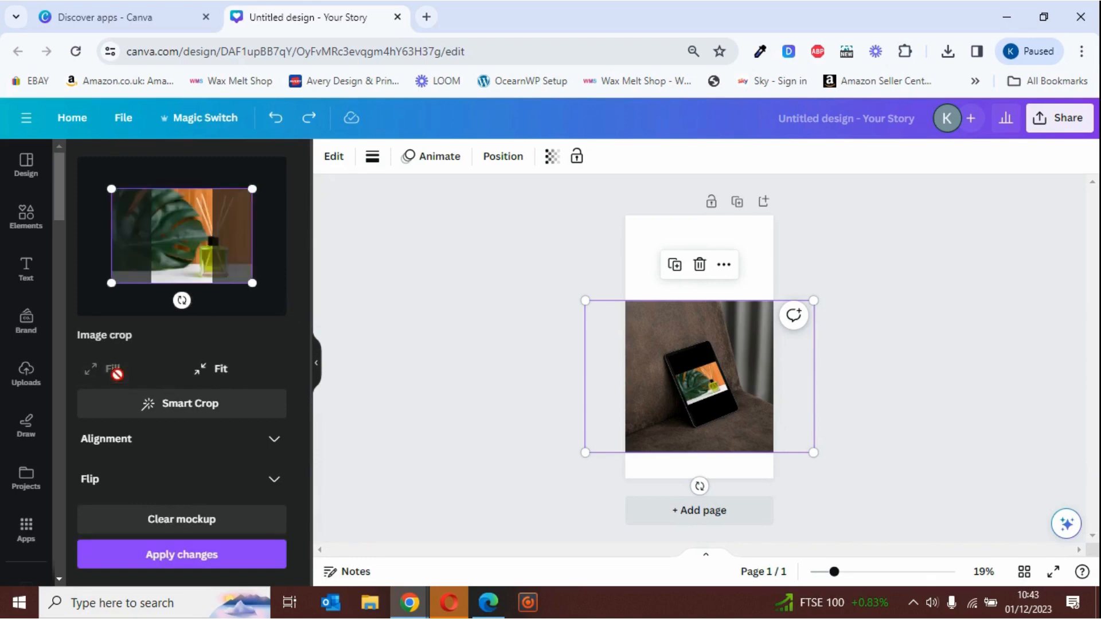
drag(207, 242, 179, 243)
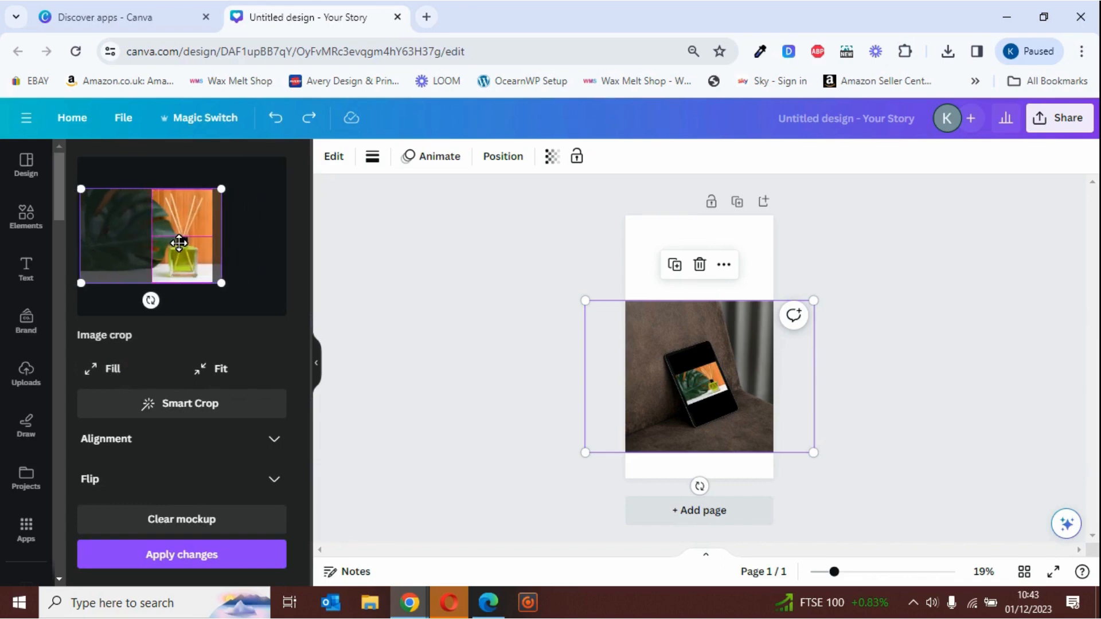
click(207, 565)
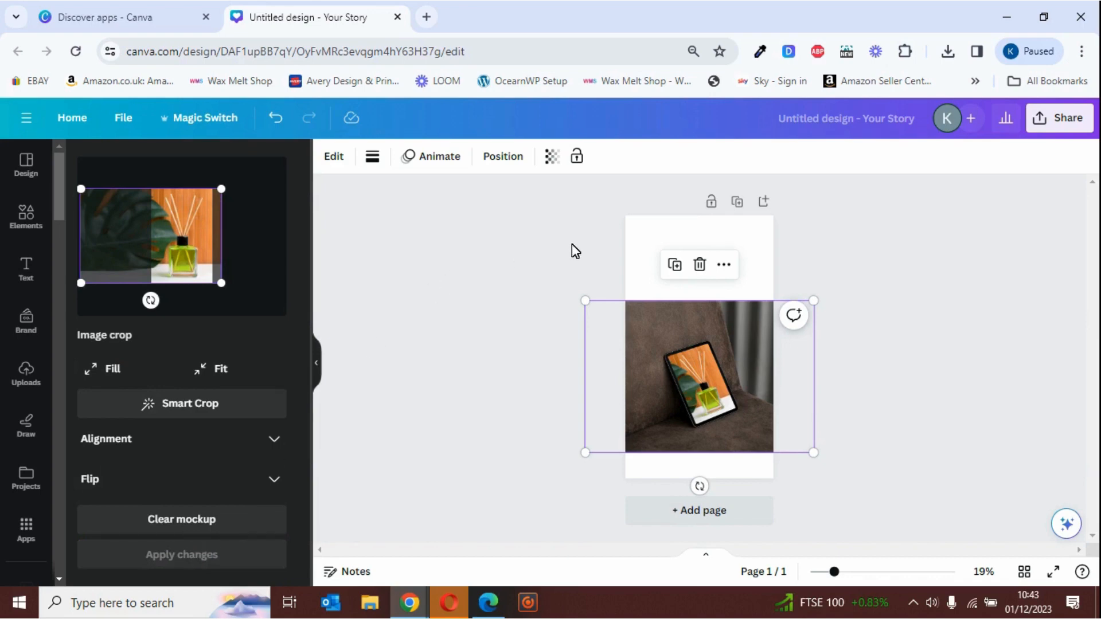
click(650, 238)
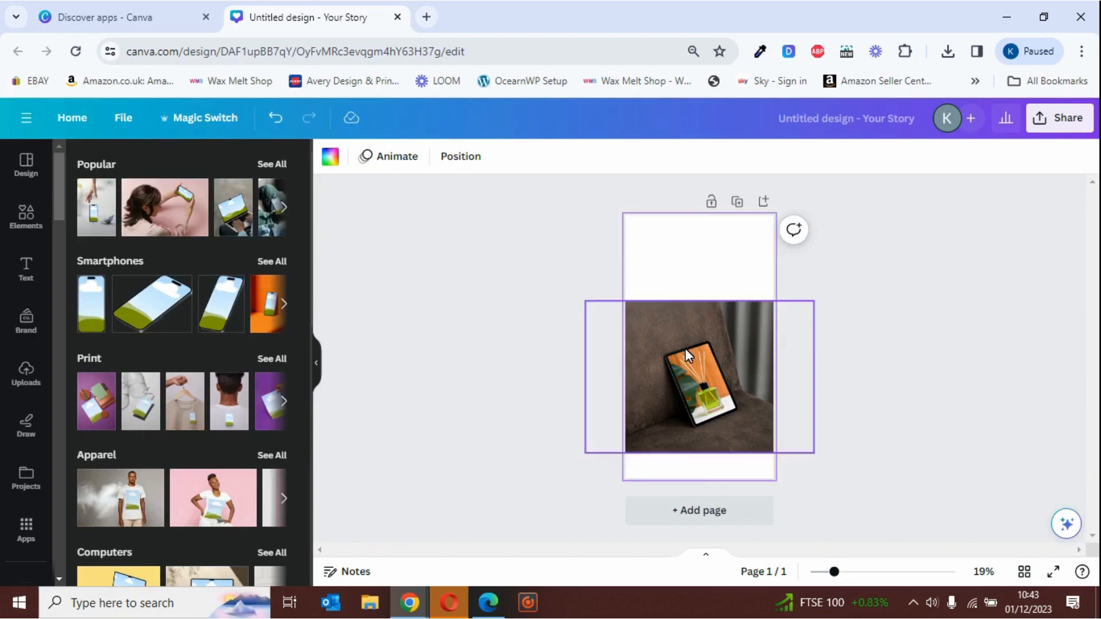
Step: Delete the tablet mockup from the story page
click(746, 325)
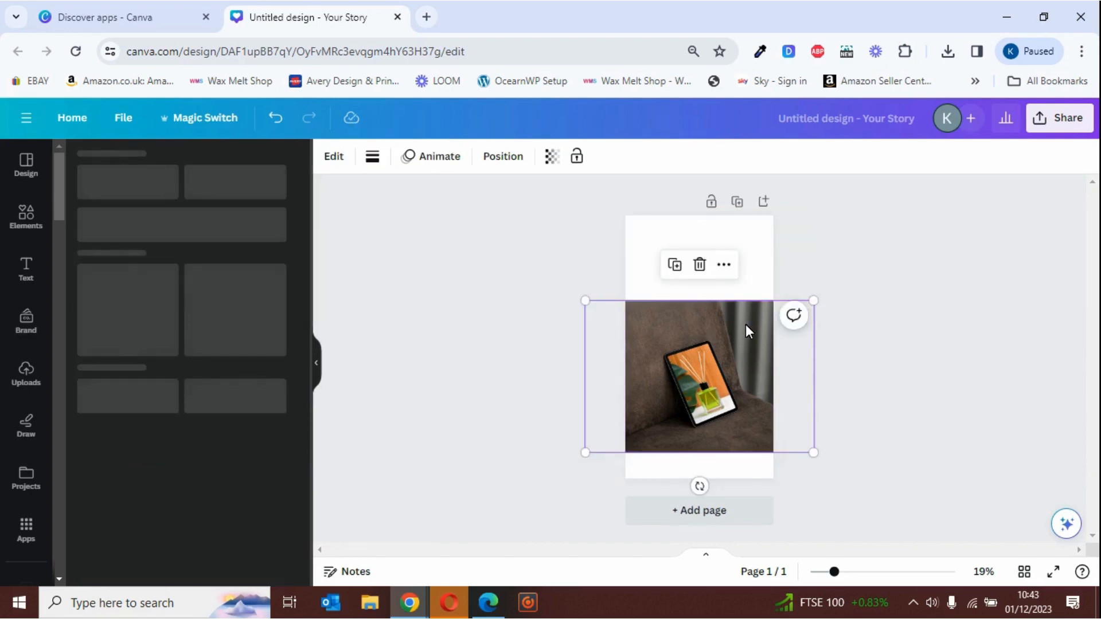
key(Delete)
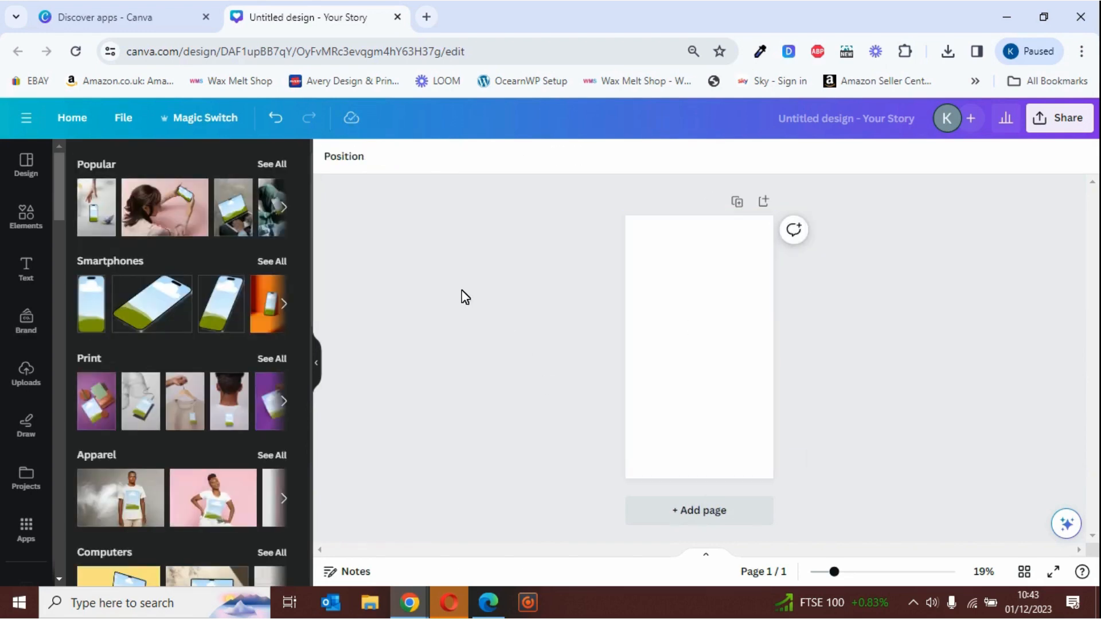
click(700, 274)
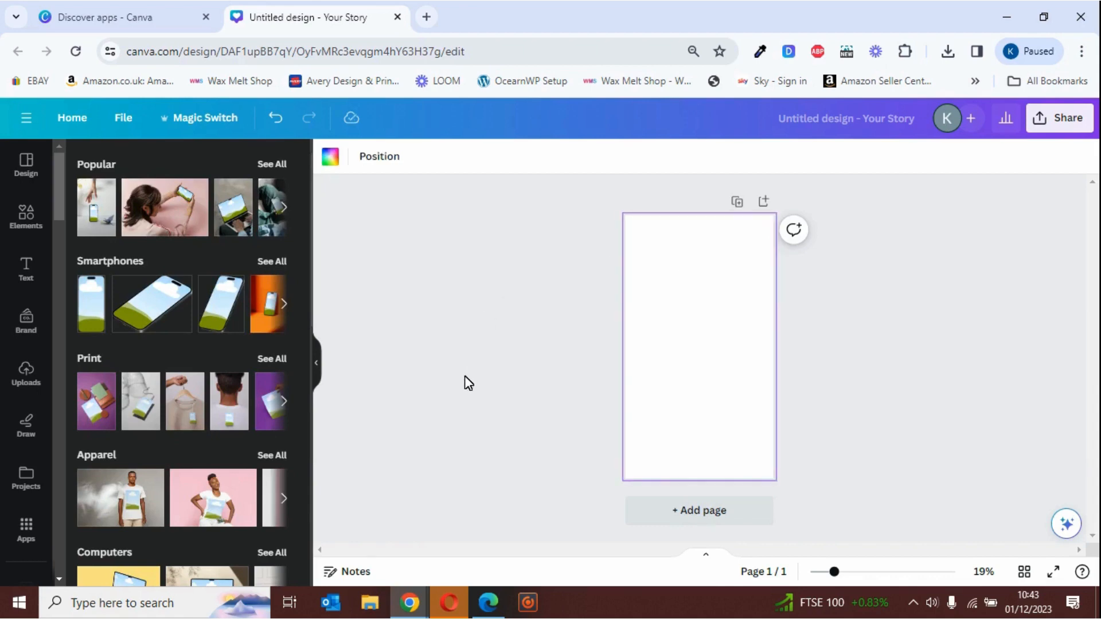
Step: Resize this design to 4000 × 2000 px with Magic Switch, without making a copy
click(209, 120)
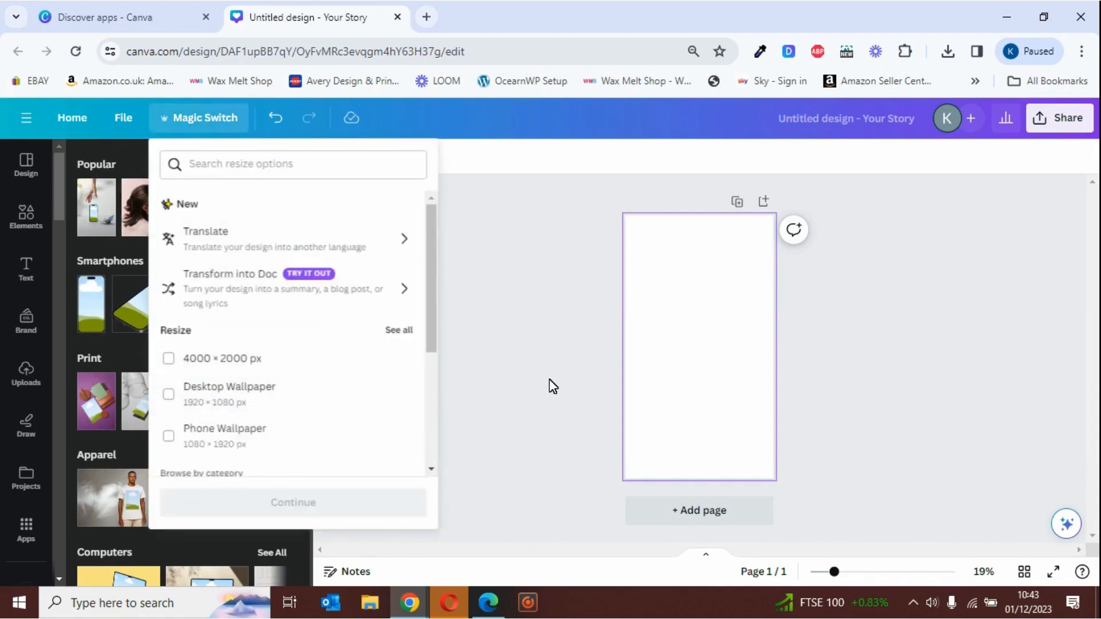
click(168, 359)
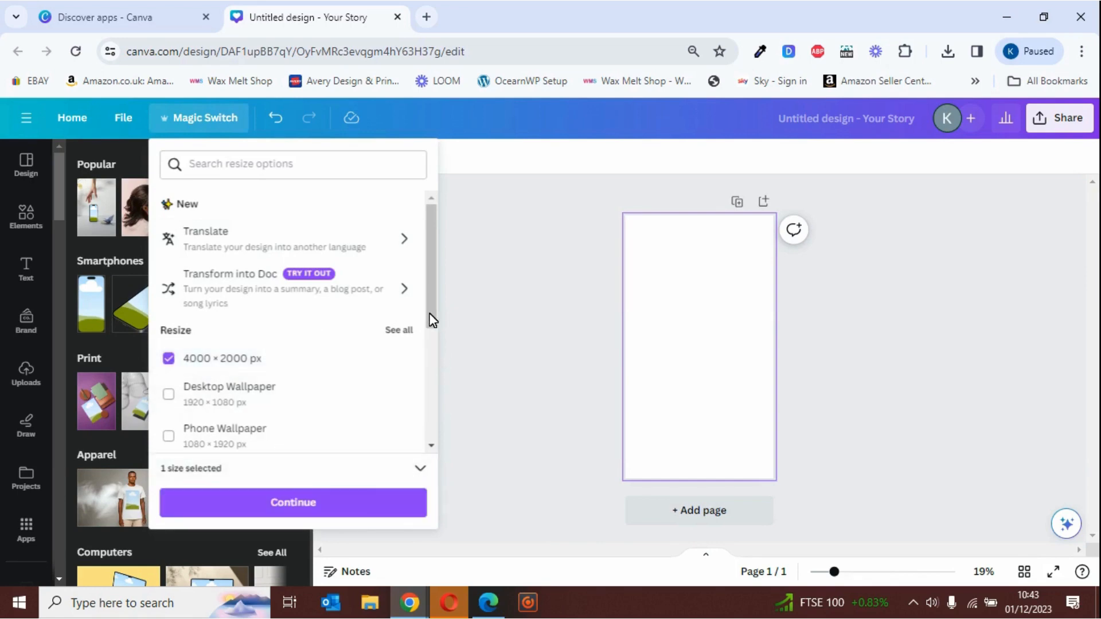
drag(431, 294, 435, 325)
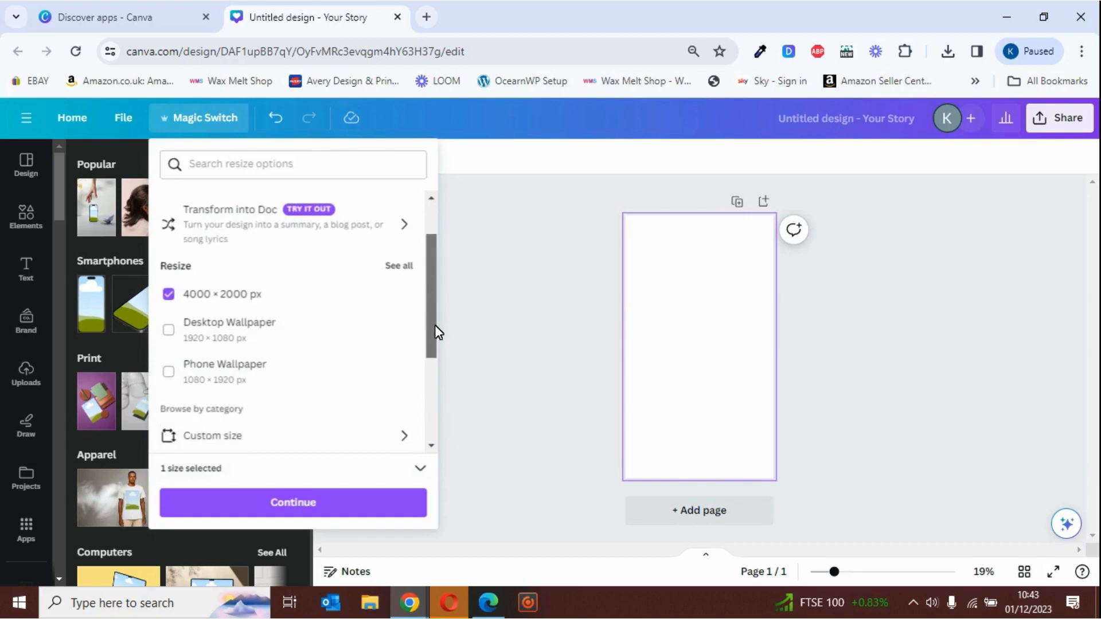
click(341, 504)
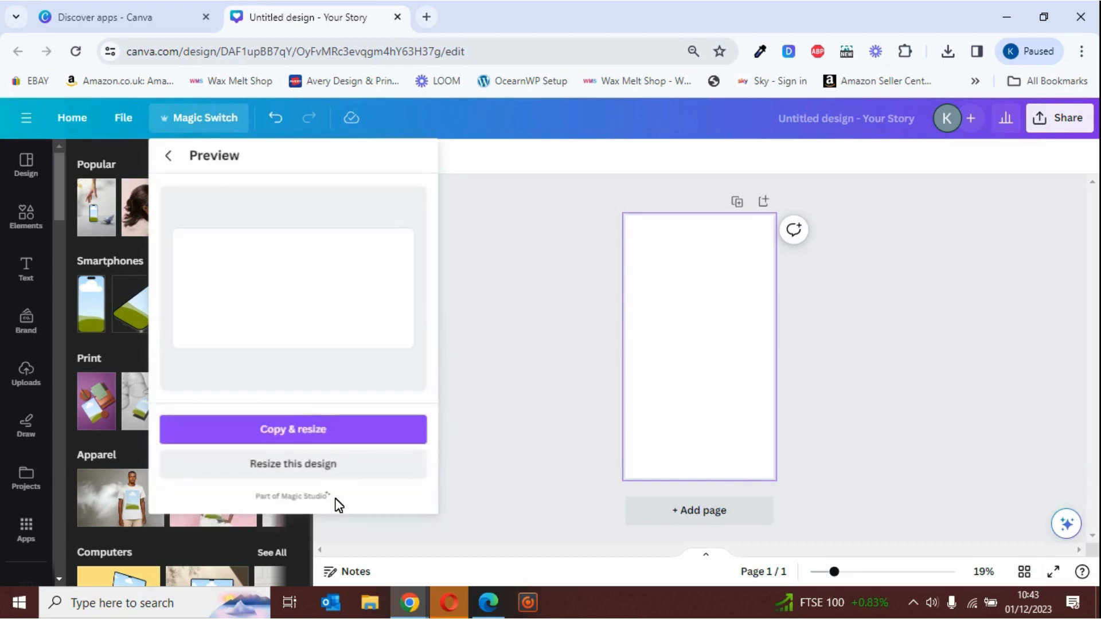
click(325, 473)
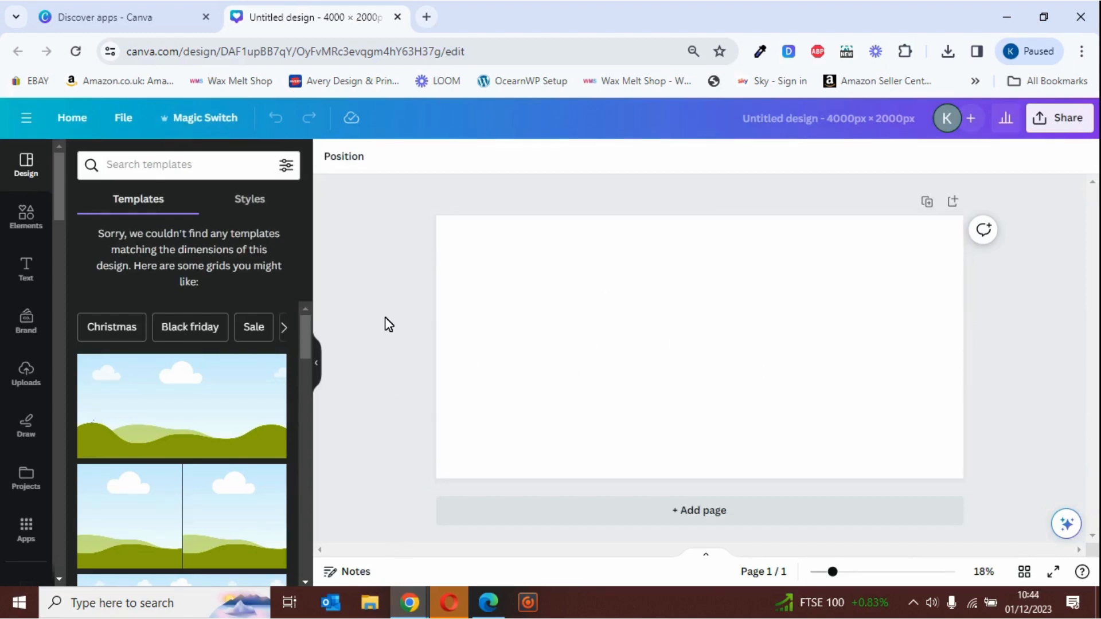
Step: Add the colourful abstract pattern image from the uploads and move it to the right edge of the page
click(28, 378)
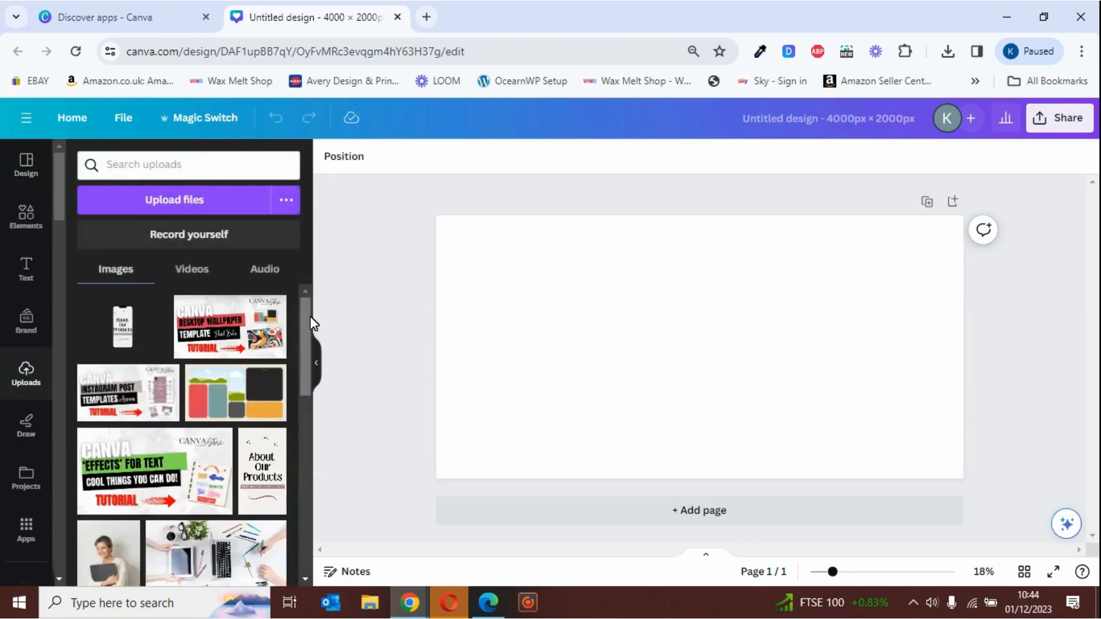
drag(308, 315, 309, 494)
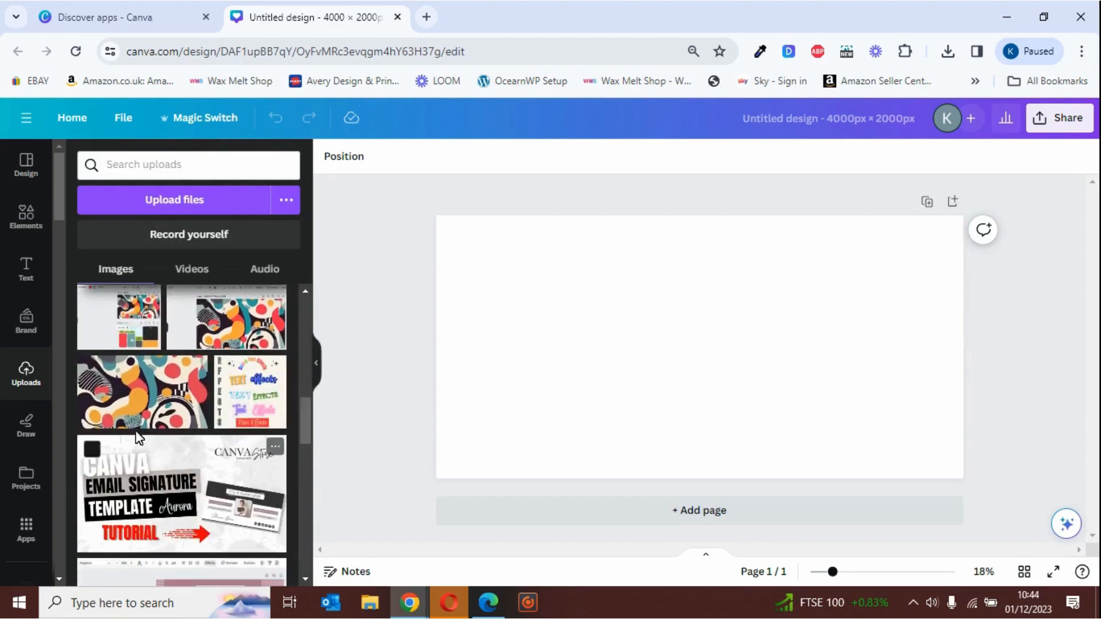
click(148, 402)
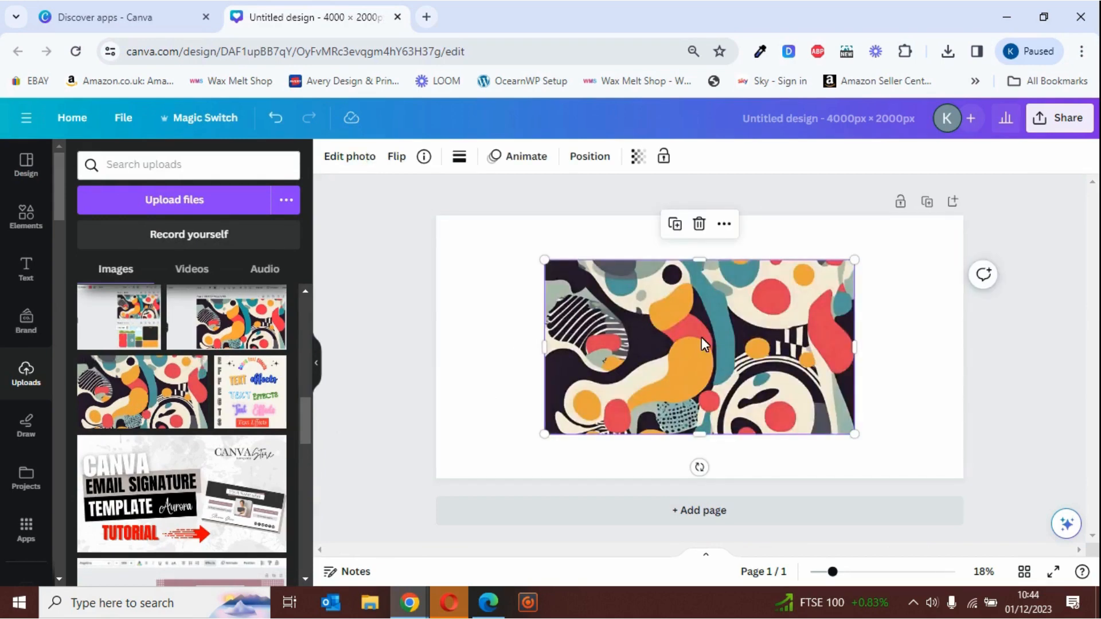
drag(700, 337, 811, 313)
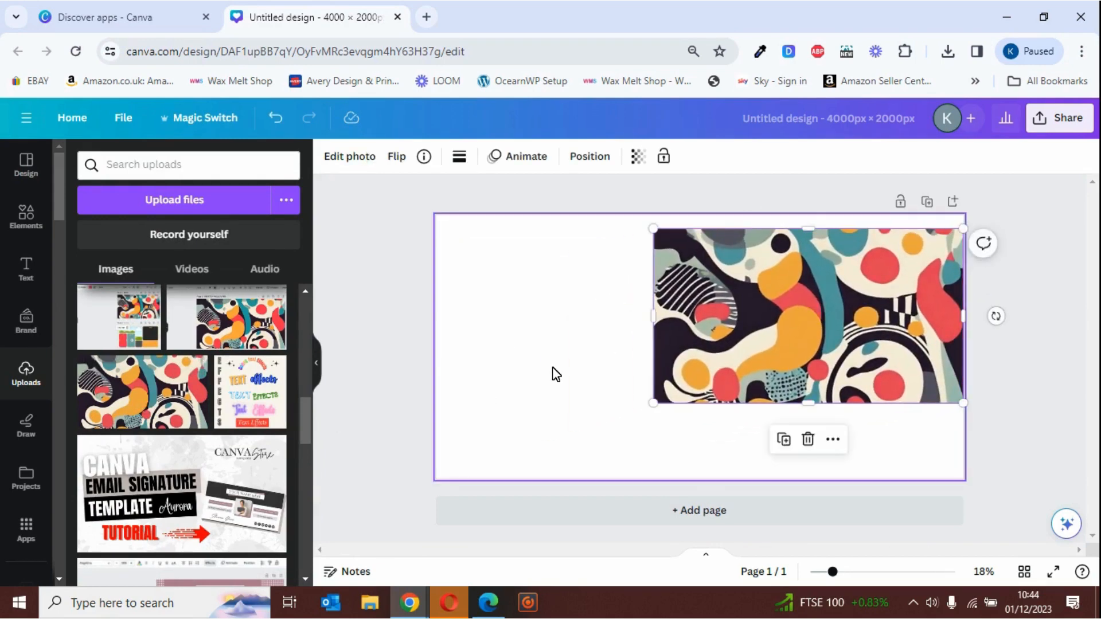
Step: Open the Mockups app from the image's editing options and add the Print mockup of a landscape canvas above a white sofa
click(356, 162)
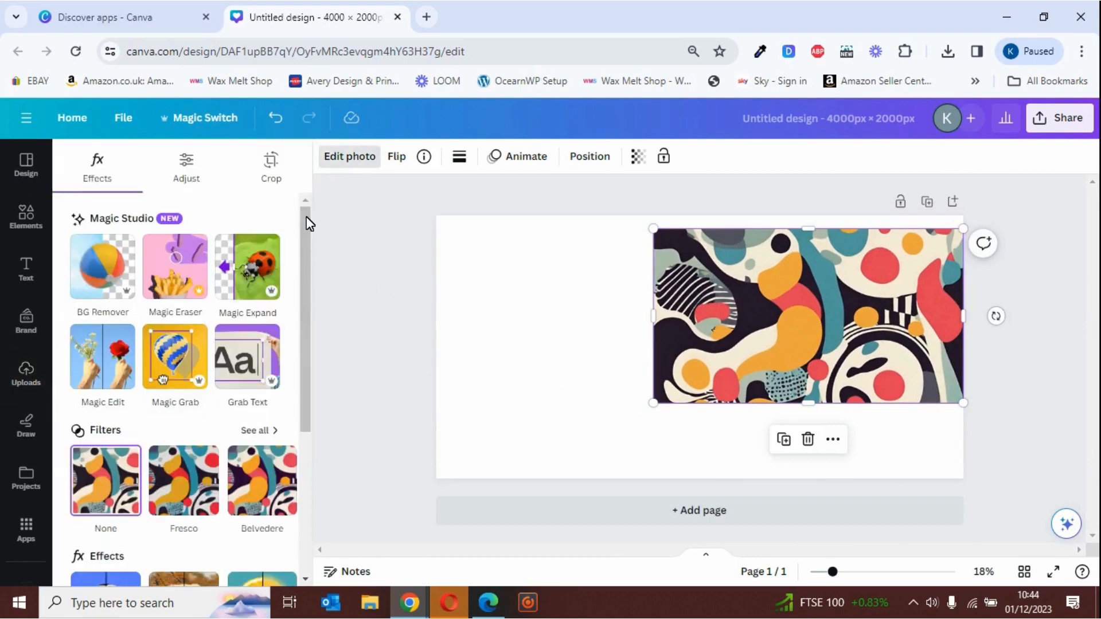
drag(306, 223, 303, 390)
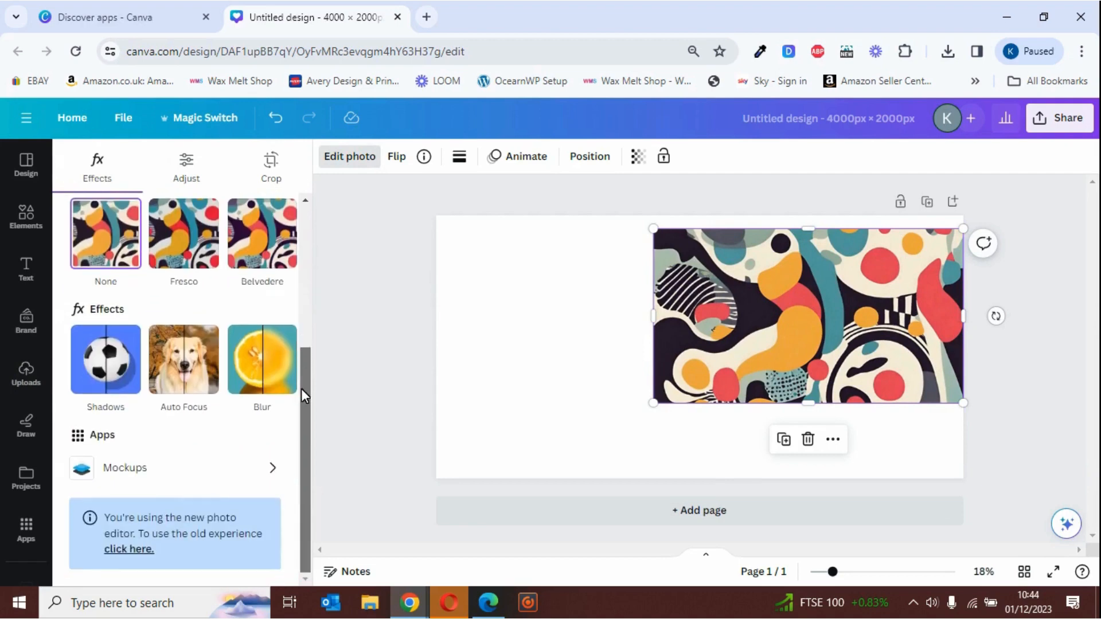
click(187, 475)
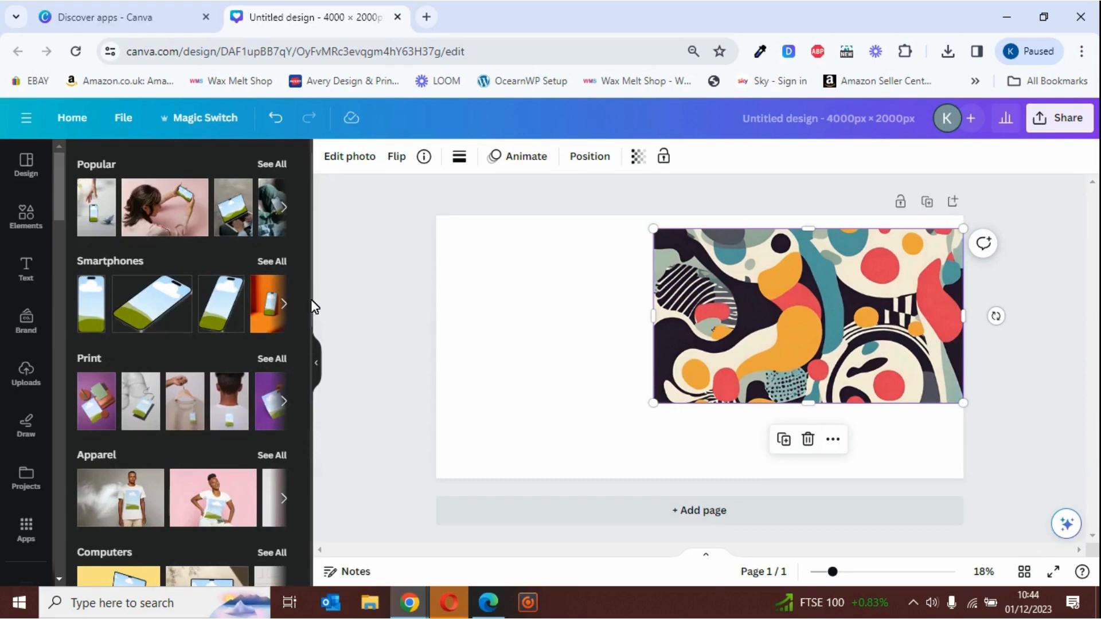
scroll(310, 324, down, 4)
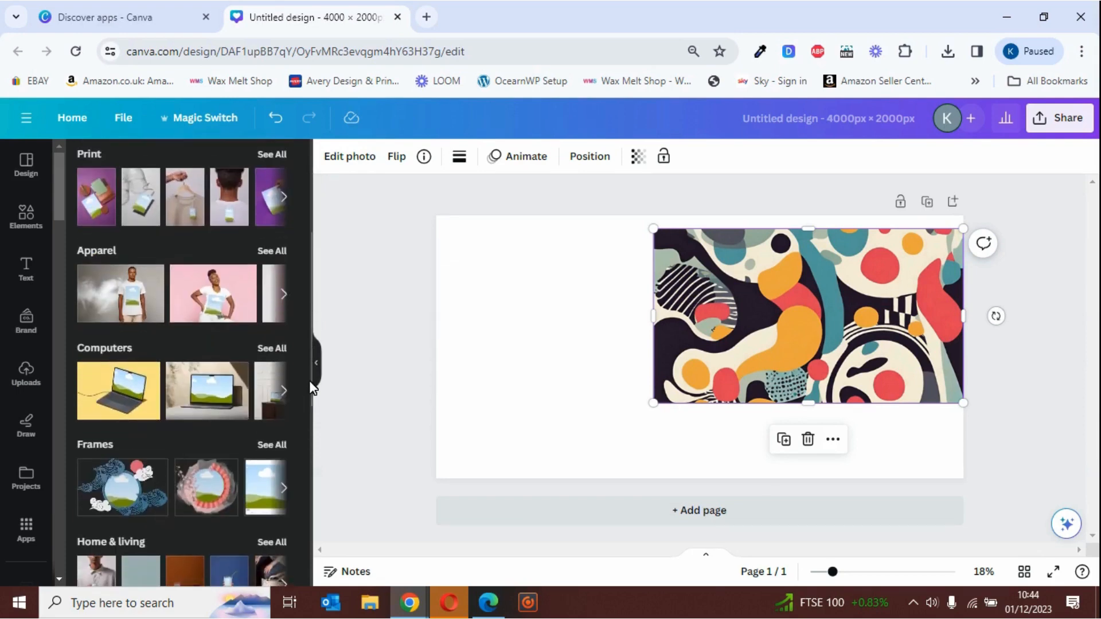
scroll(311, 390, down, 1)
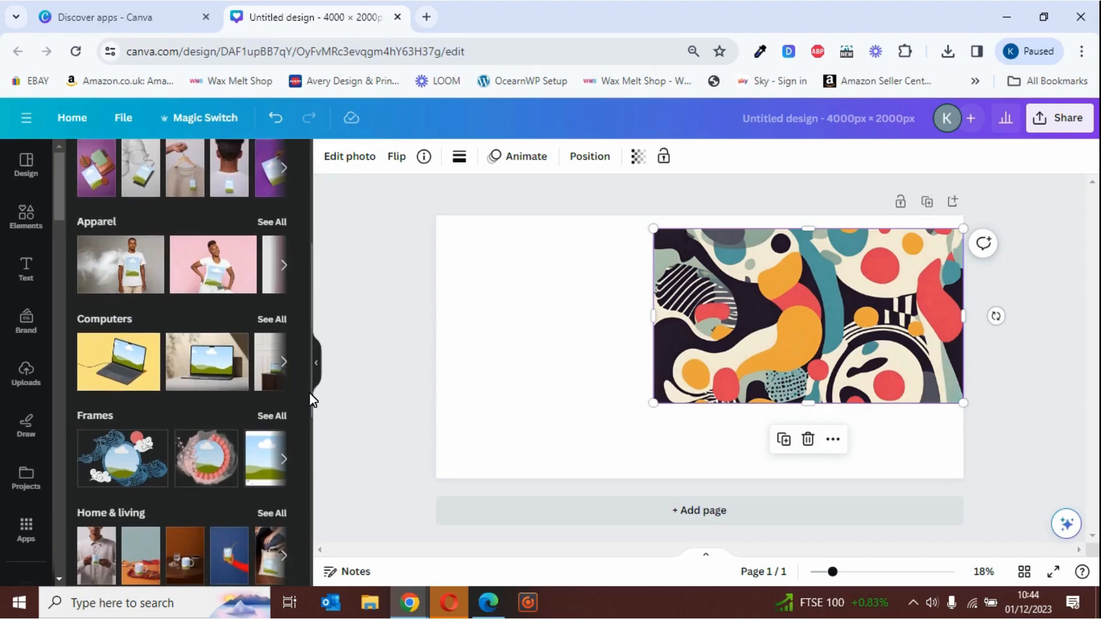
click(270, 411)
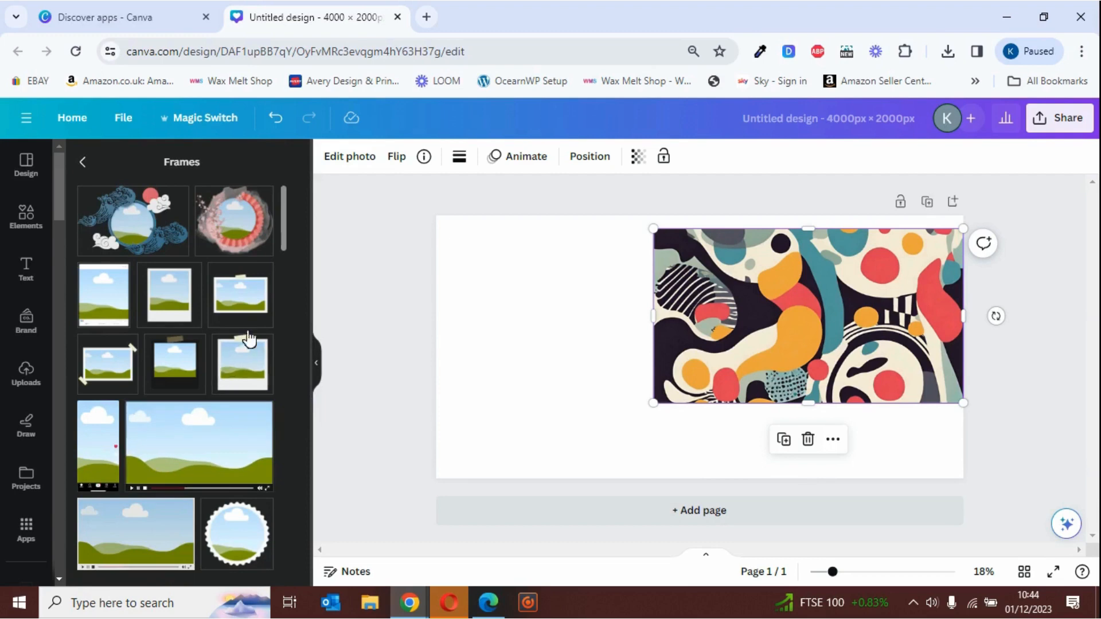
drag(284, 213, 299, 156)
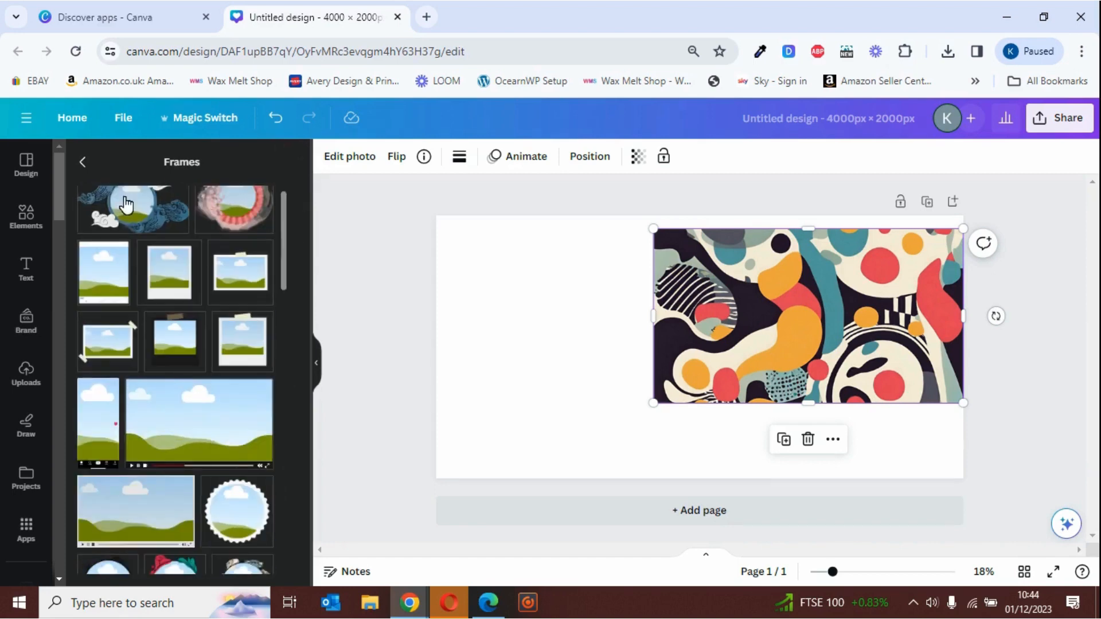
click(82, 162)
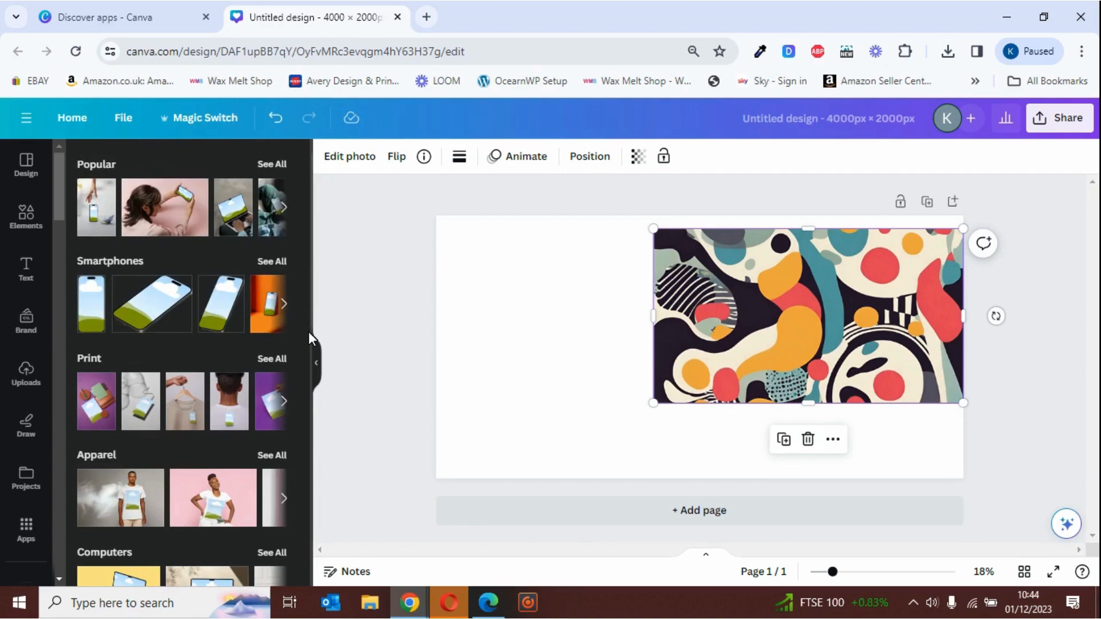
click(269, 359)
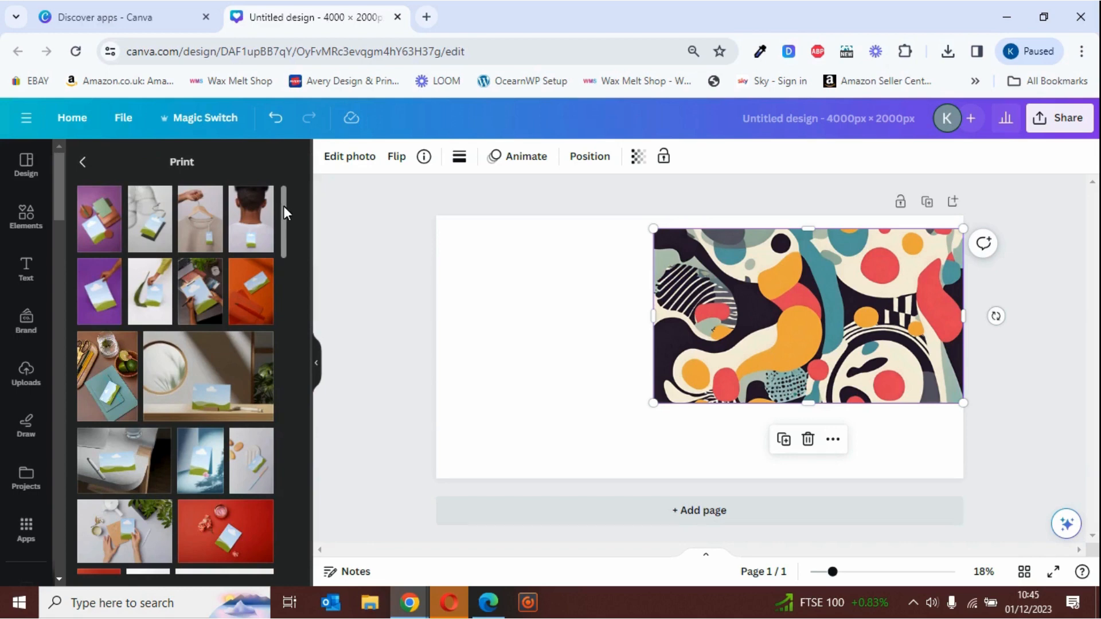
drag(284, 205, 279, 500)
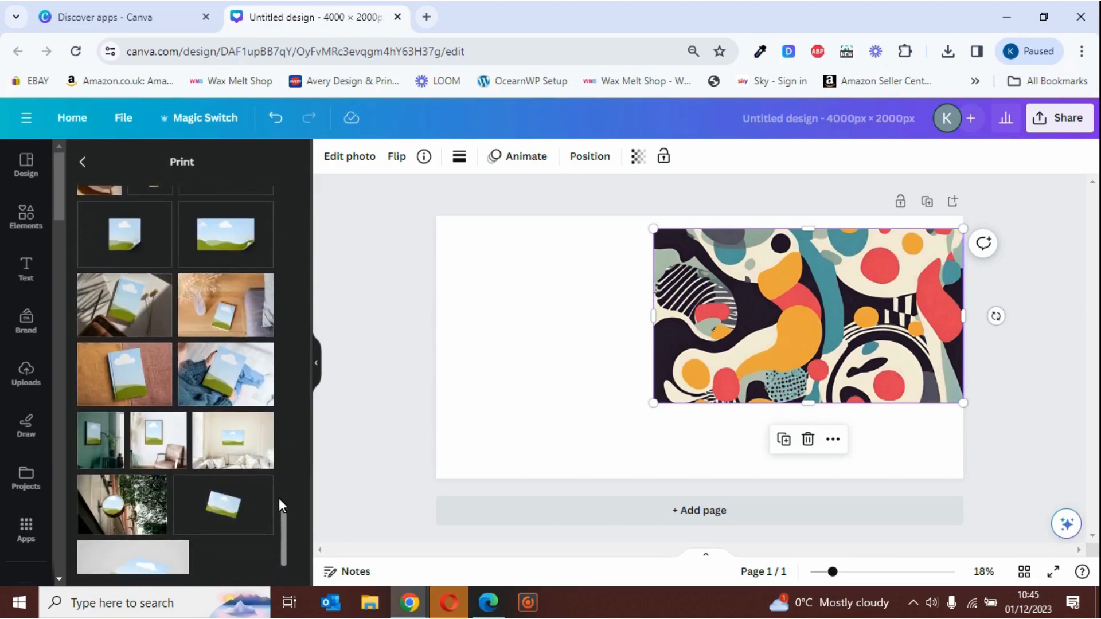
click(241, 450)
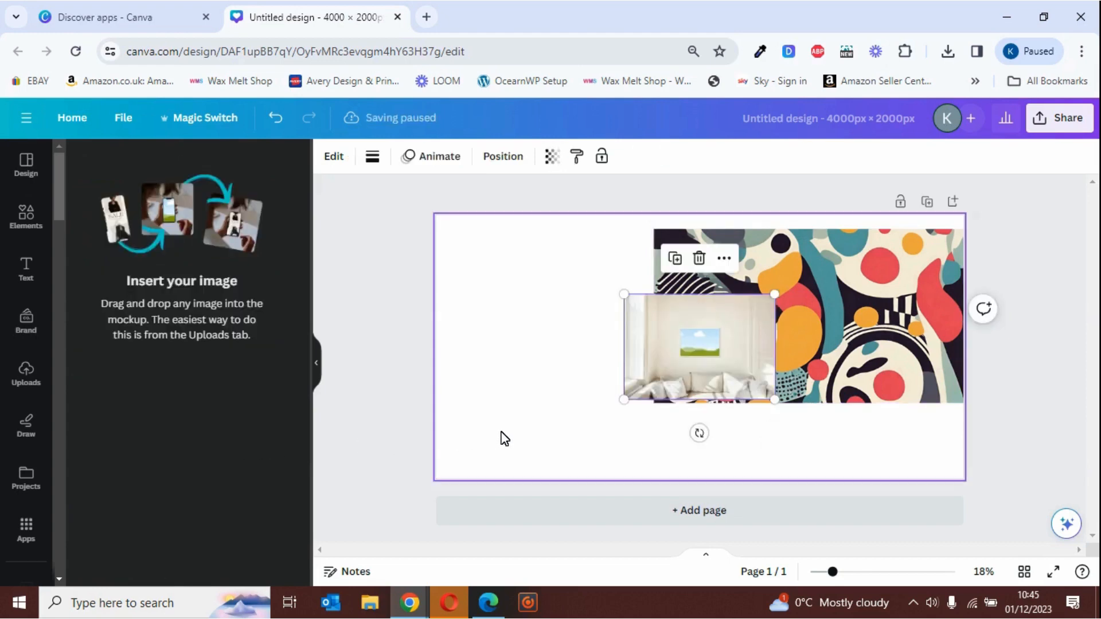
Step: Move and enlarge the wall canvas mockup on the left half of the page, and insert the shrunken pattern image into it
drag(667, 317, 521, 287)
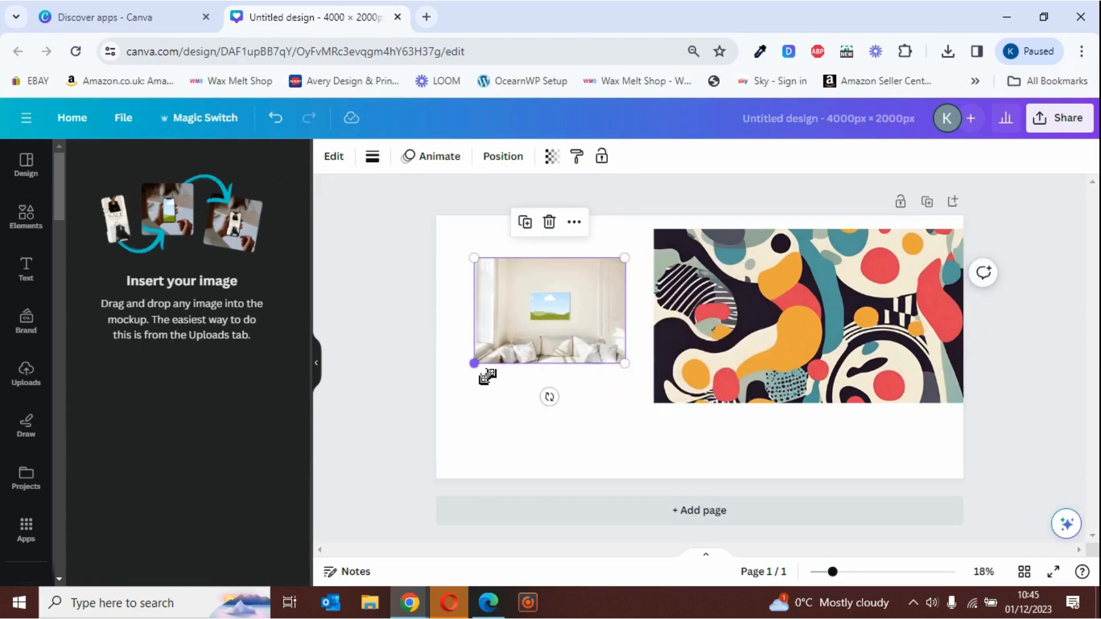
drag(484, 376, 463, 405)
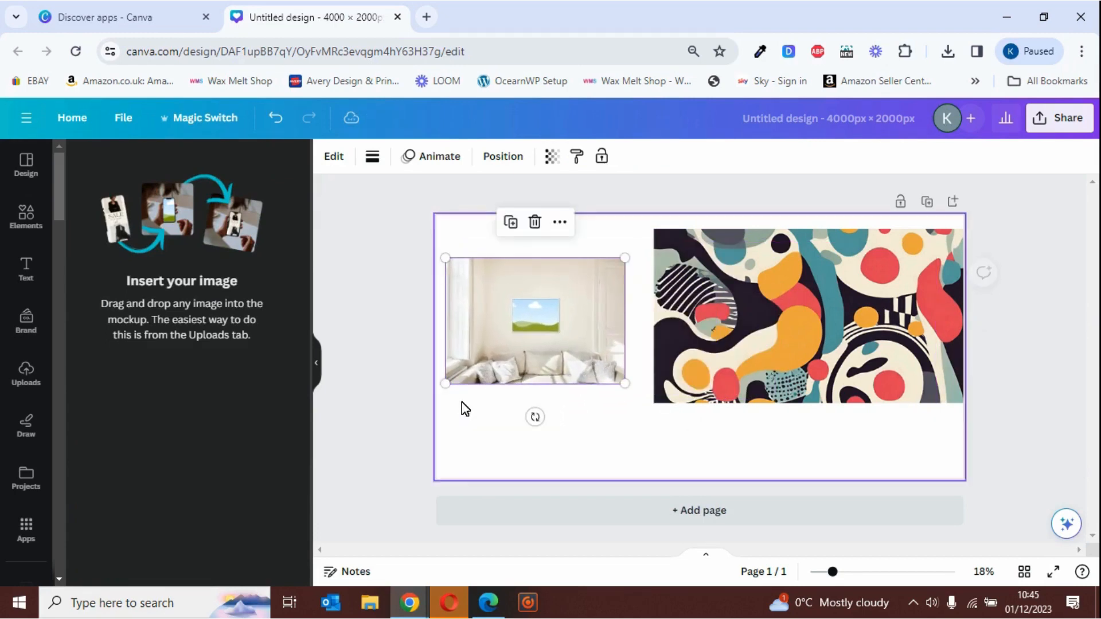
click(808, 335)
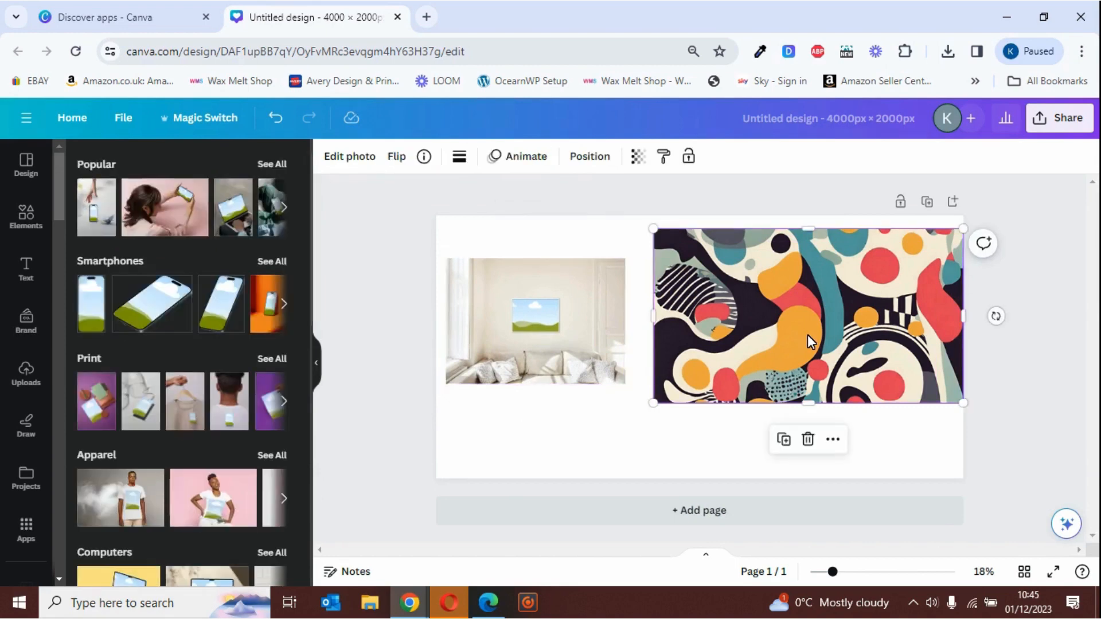
drag(664, 242, 766, 300)
drag(844, 356, 535, 314)
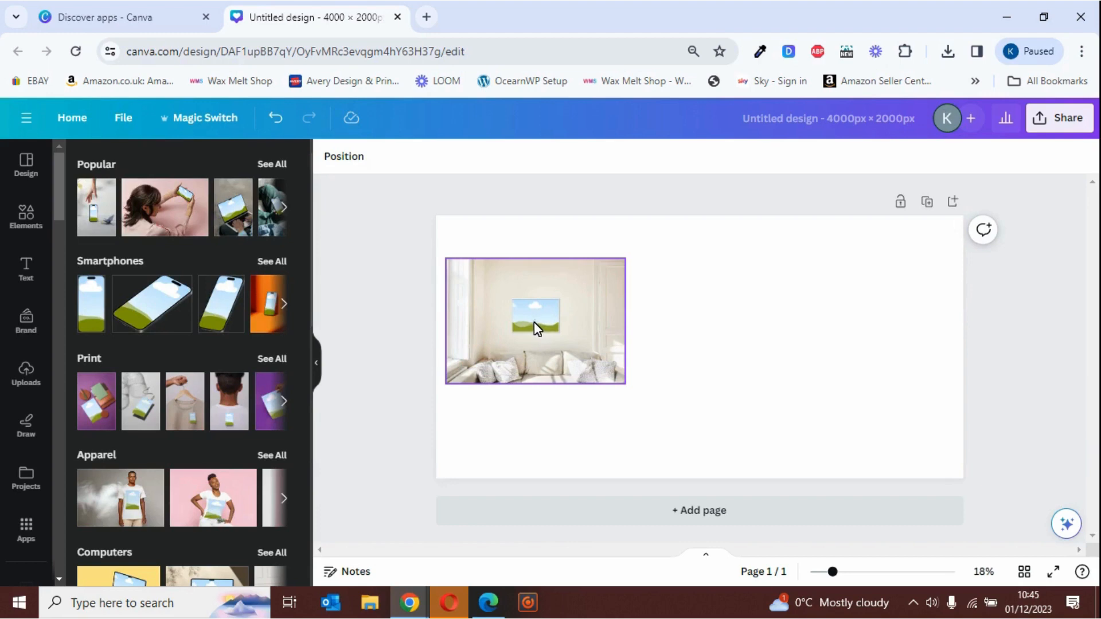
click(555, 453)
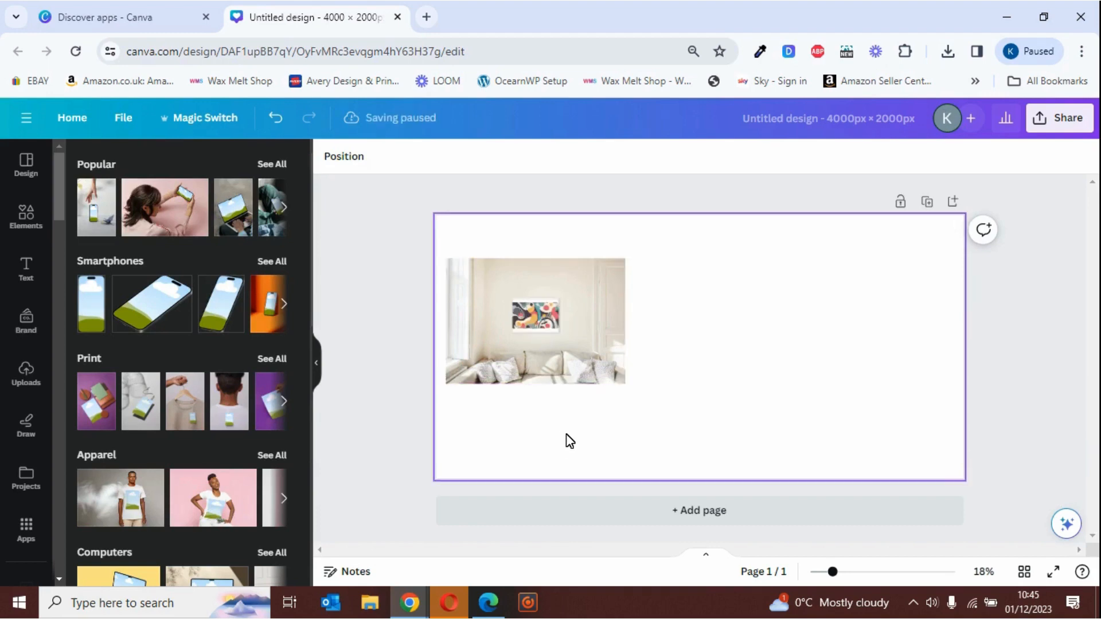
Step: Enlarge the wall canvas mockup to nearly the full page height and centre it horizontally on the page
click(602, 359)
drag(627, 386, 756, 473)
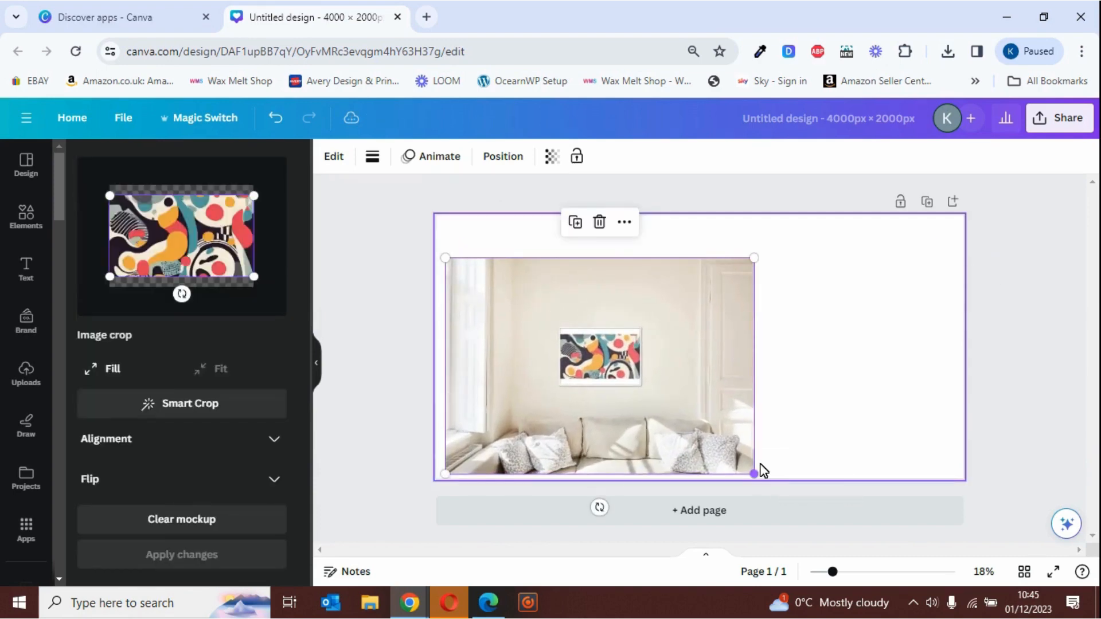
drag(769, 266, 829, 235)
drag(734, 327, 793, 329)
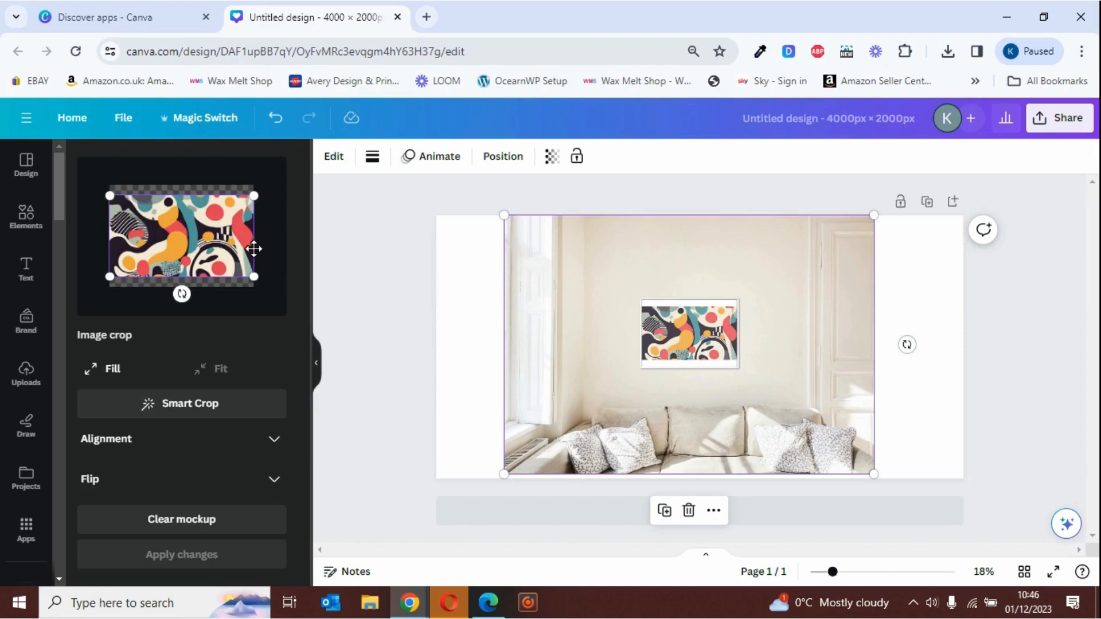
Step: Set the pattern image's crop to Fill so it covers the whole wall canvas, and apply the change to the mockup
click(117, 369)
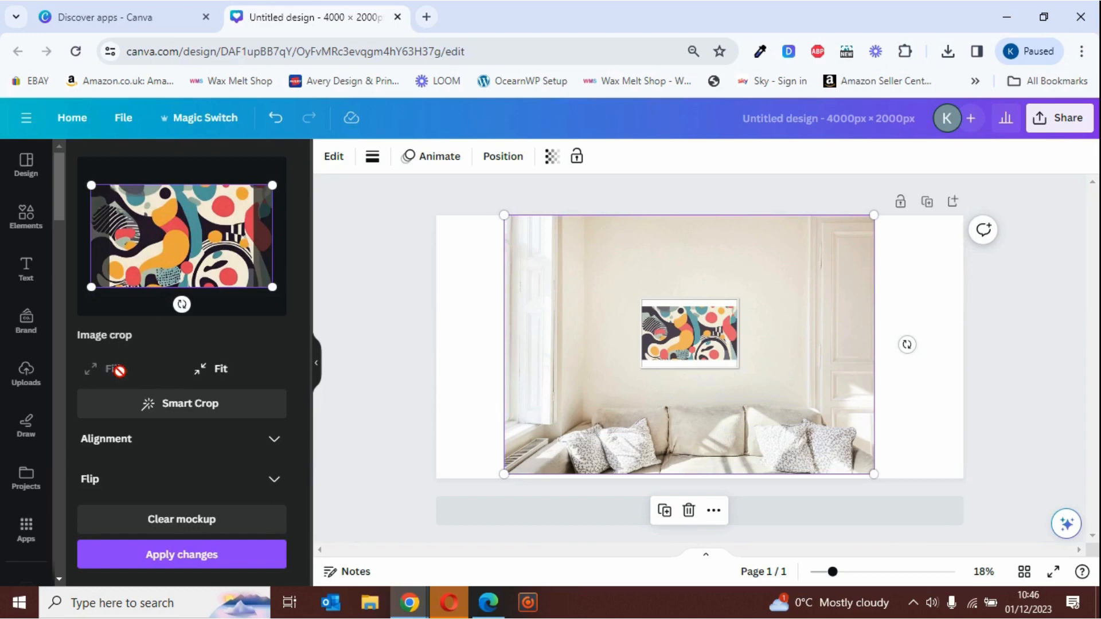
click(187, 560)
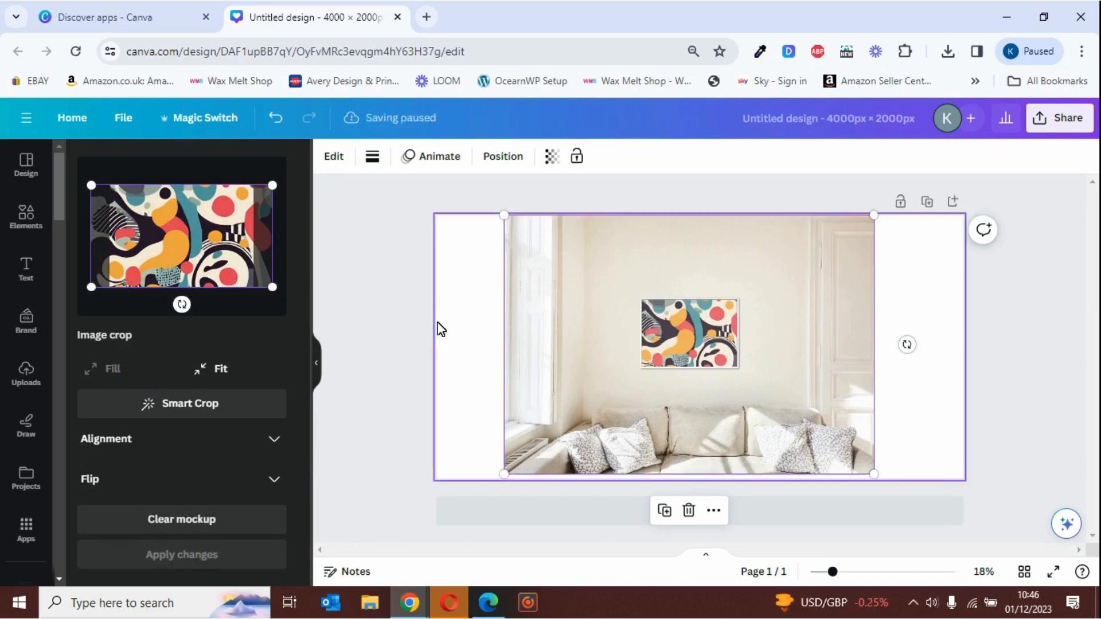
click(459, 273)
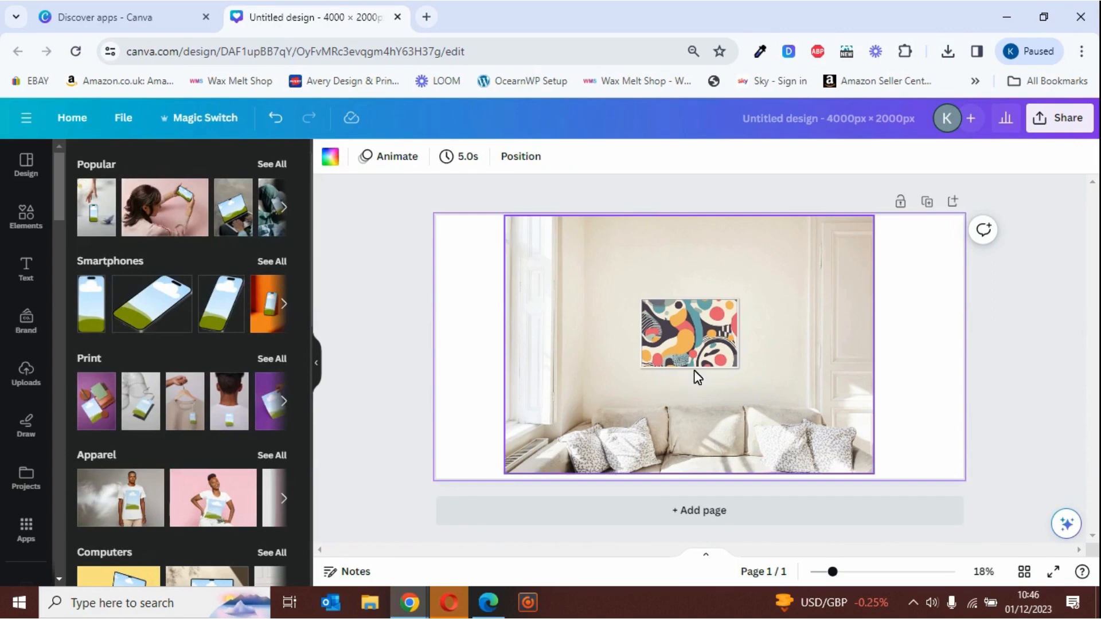
Step: Enlarge the mockup to the full page width and shift it vertically so the wall canvas and sofa both fit on the page
click(521, 430)
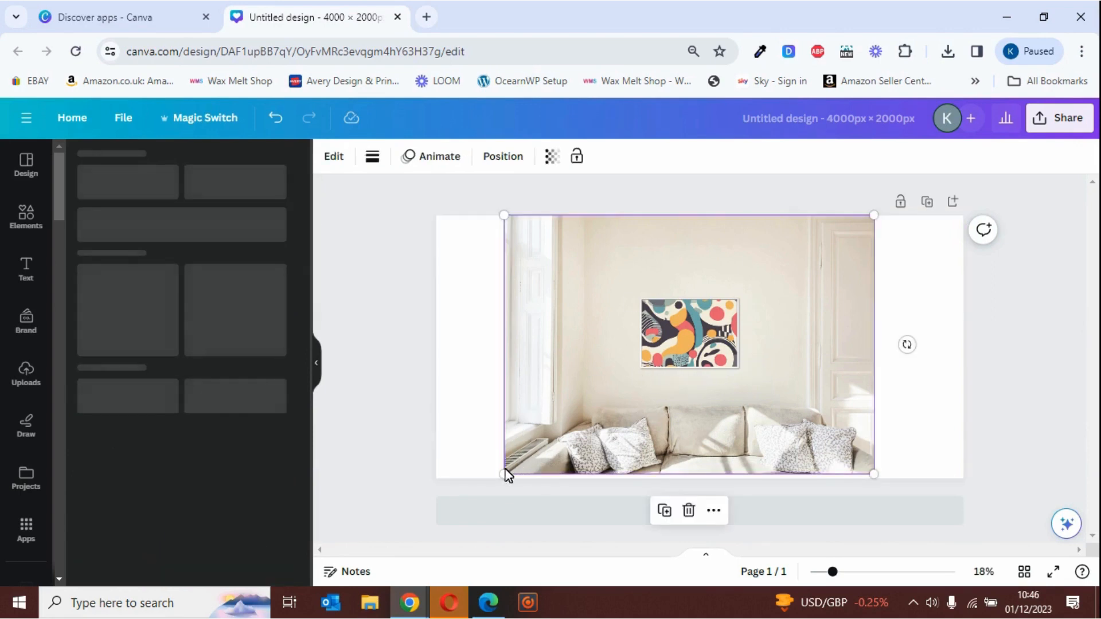
drag(514, 489, 455, 544)
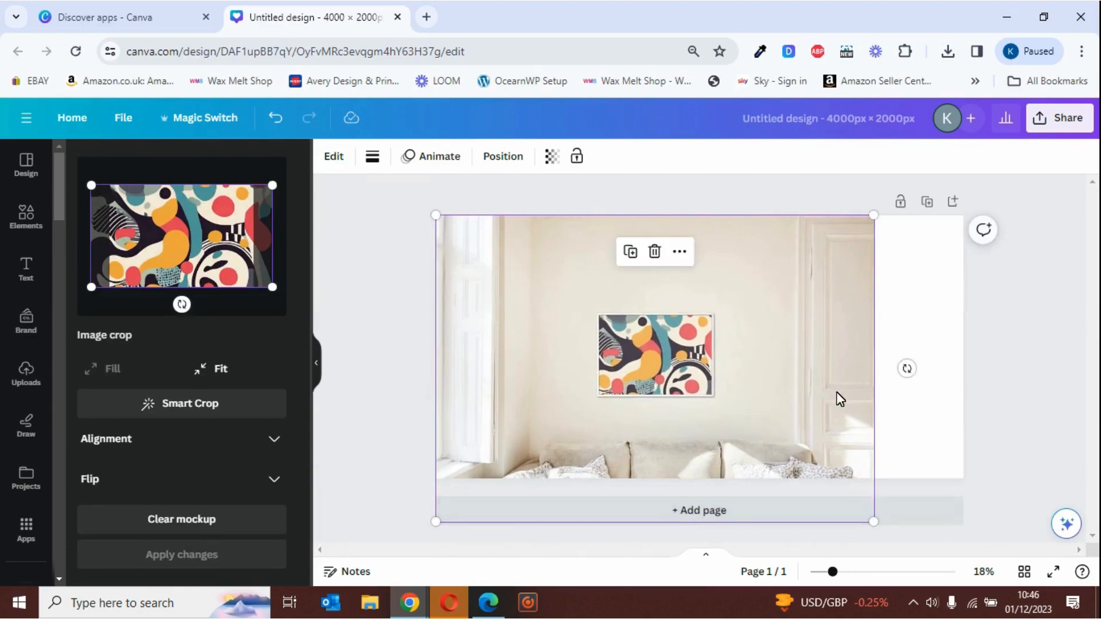
drag(880, 228, 997, 207)
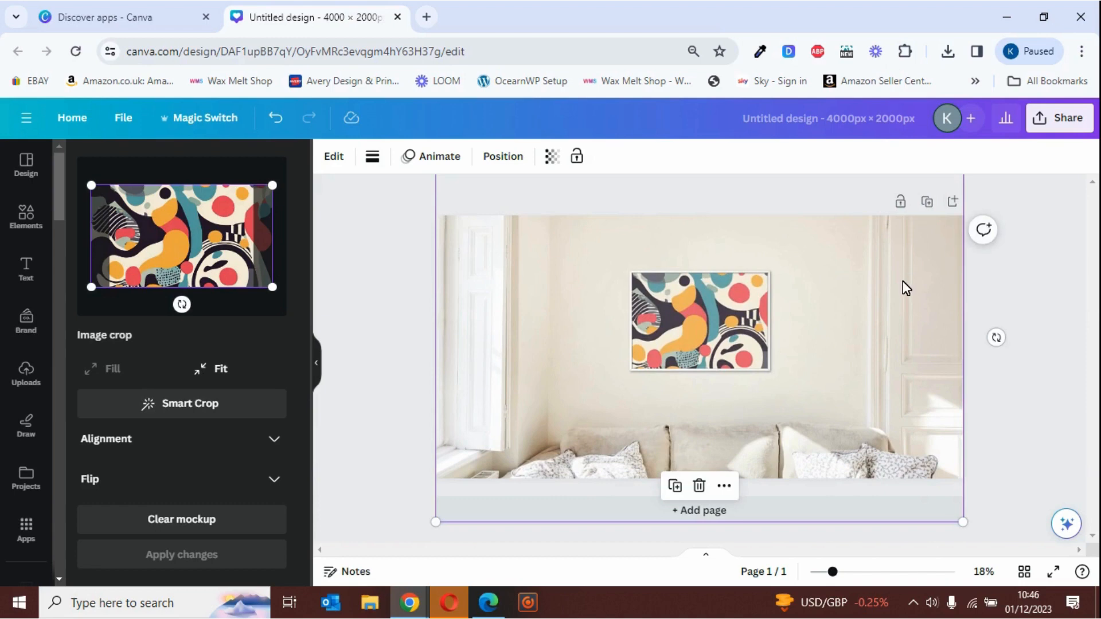
drag(858, 342, 851, 304)
click(1009, 301)
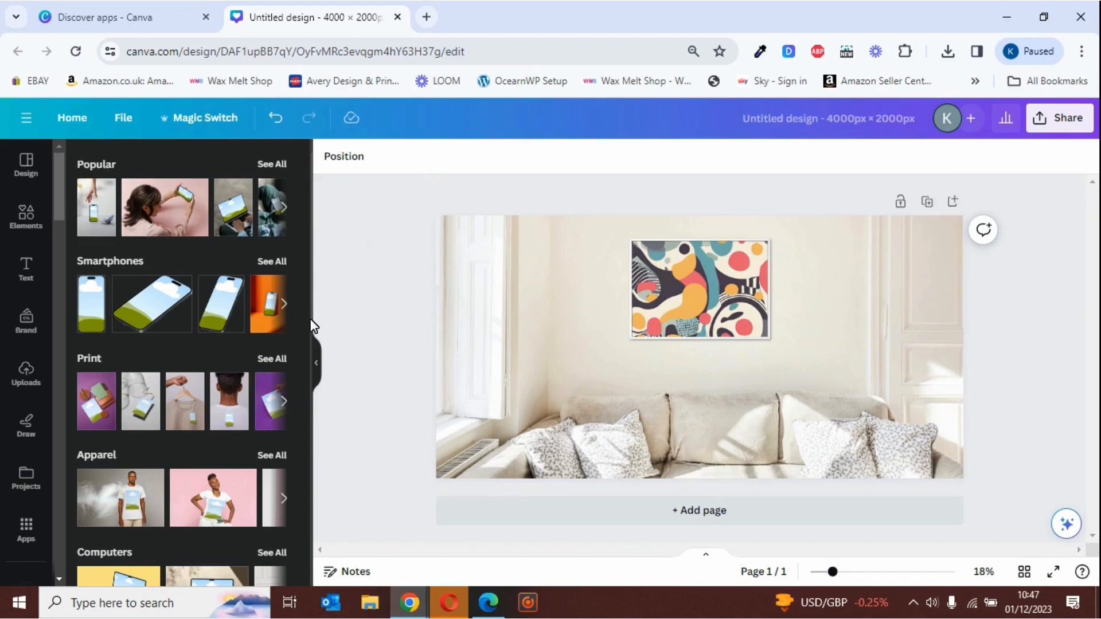
Step: Look through the further mockup categories and the file types offered for downloading the design
drag(314, 326, 307, 545)
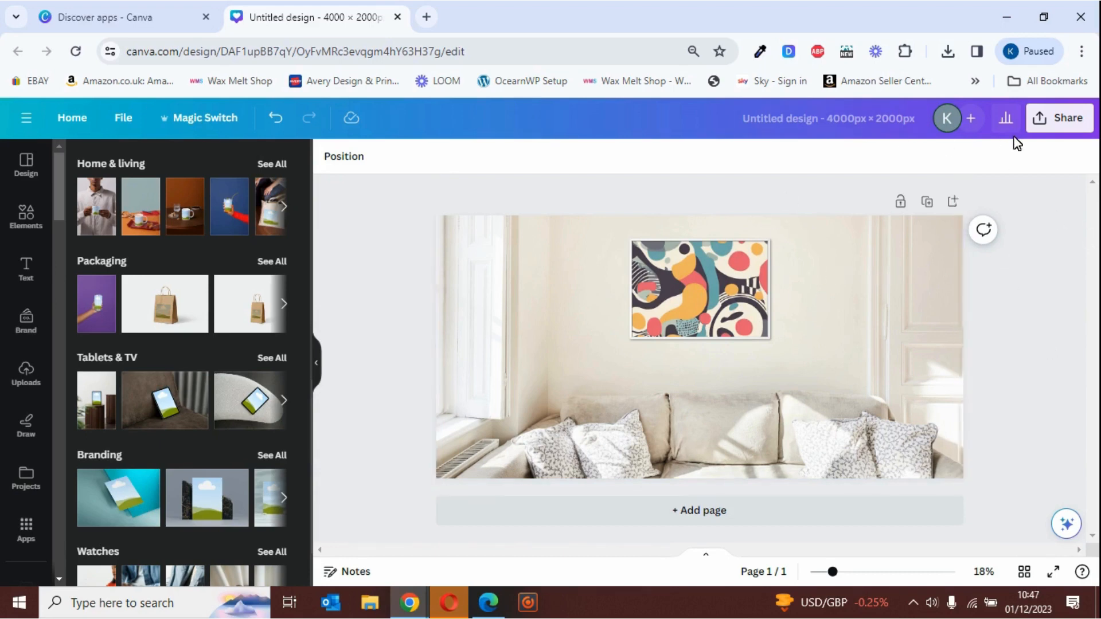
click(1071, 121)
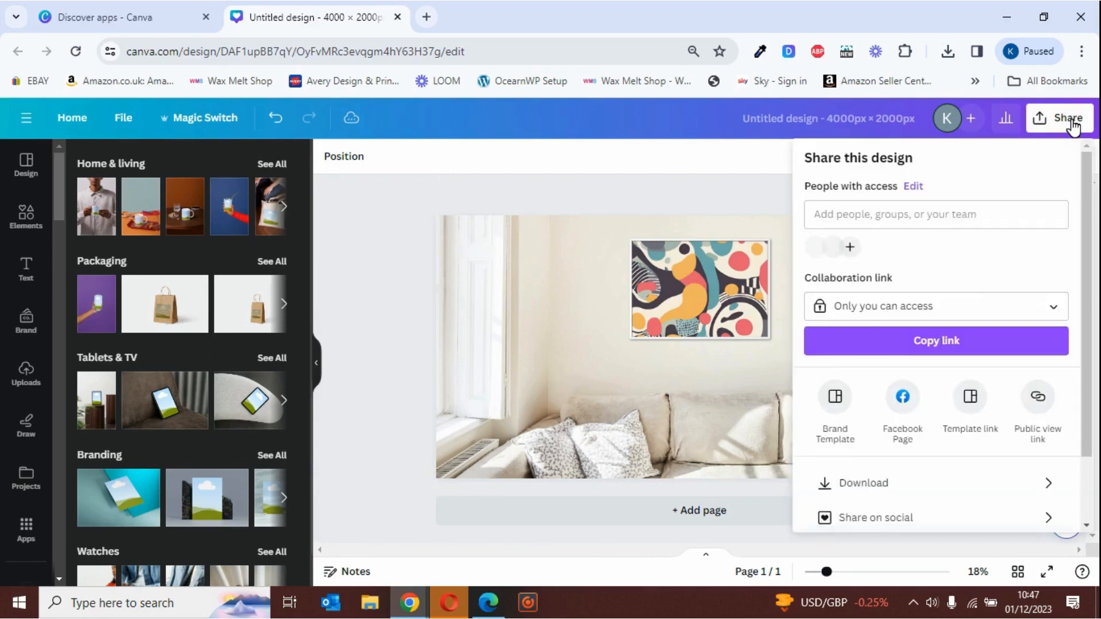
click(865, 487)
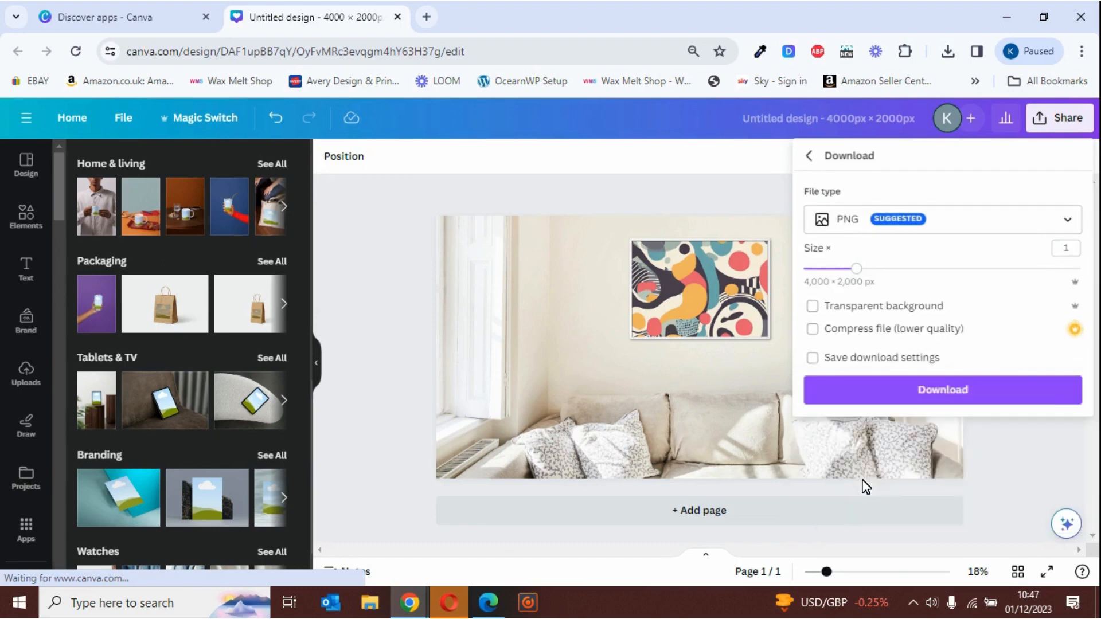
click(1068, 221)
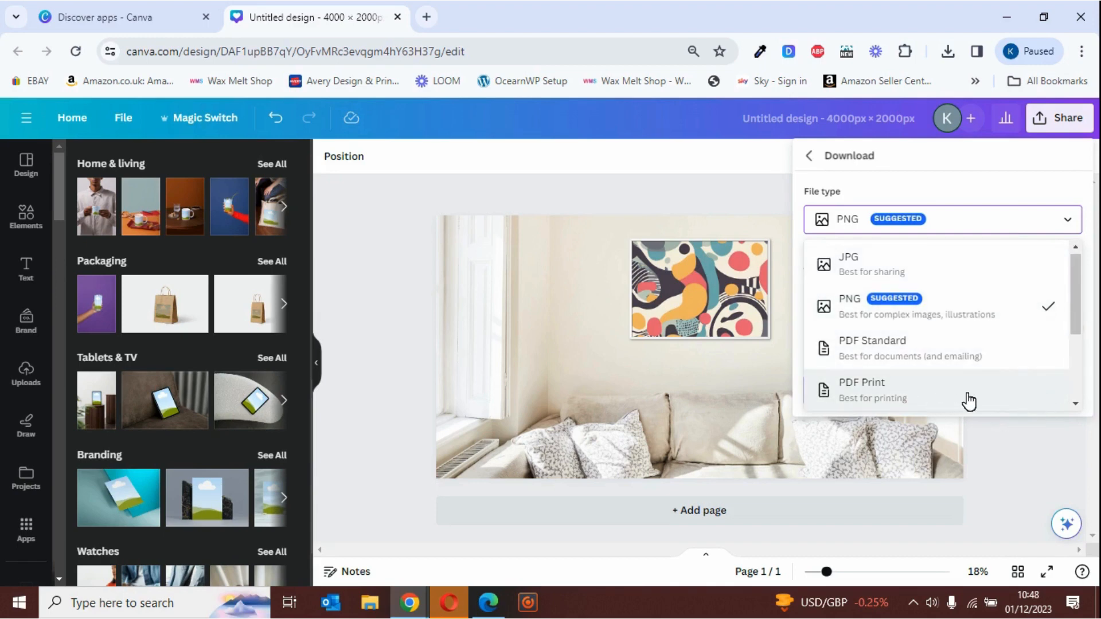
drag(1076, 305, 1080, 329)
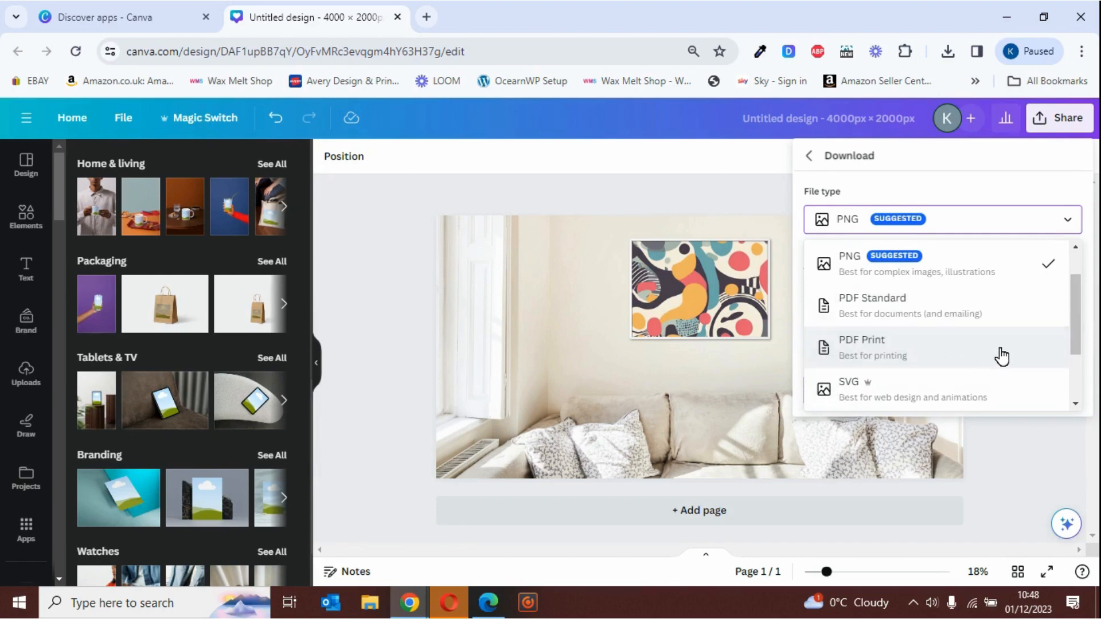
scroll(971, 278, up, 1)
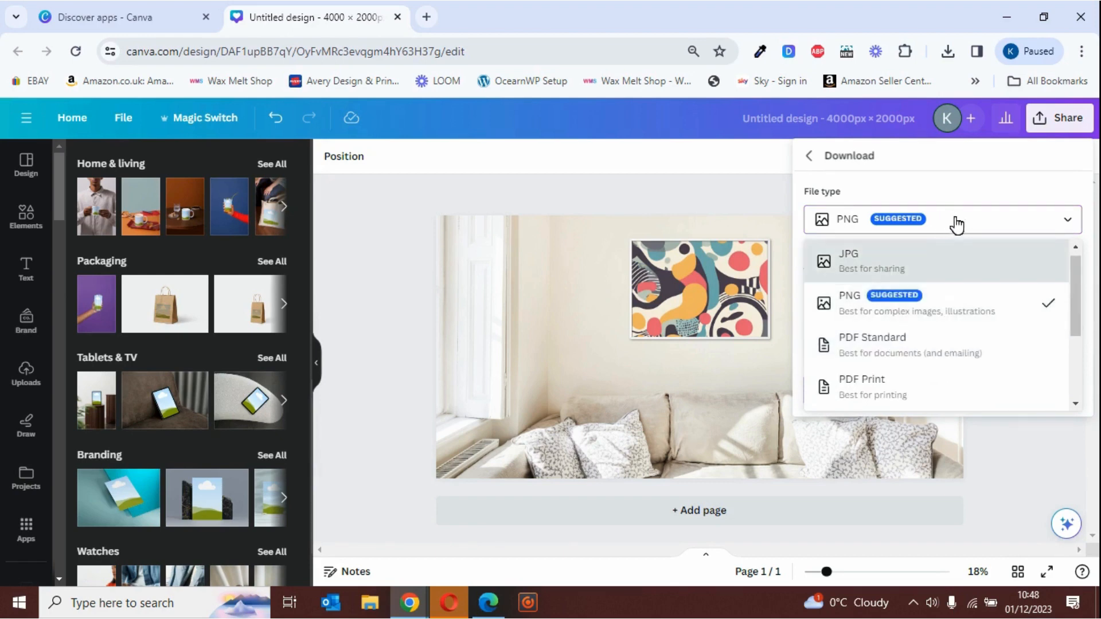
scroll(995, 364, down, 1)
click(1017, 451)
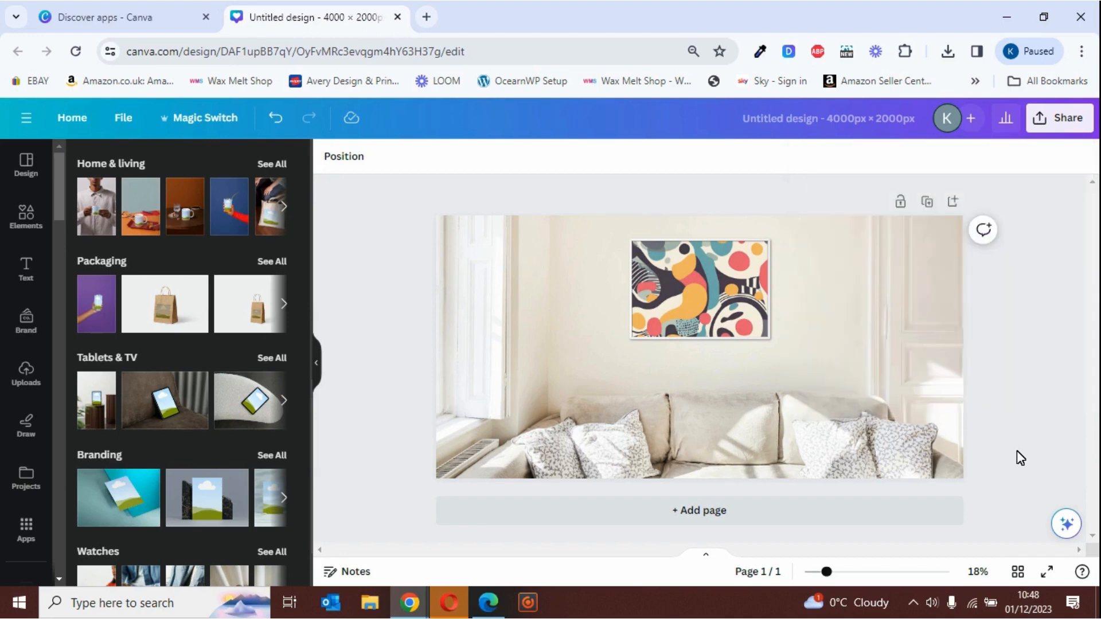
Step: Download the design as a PNG at 4,000 × 2,000 px and check the file in the browser's recent downloads
click(1064, 121)
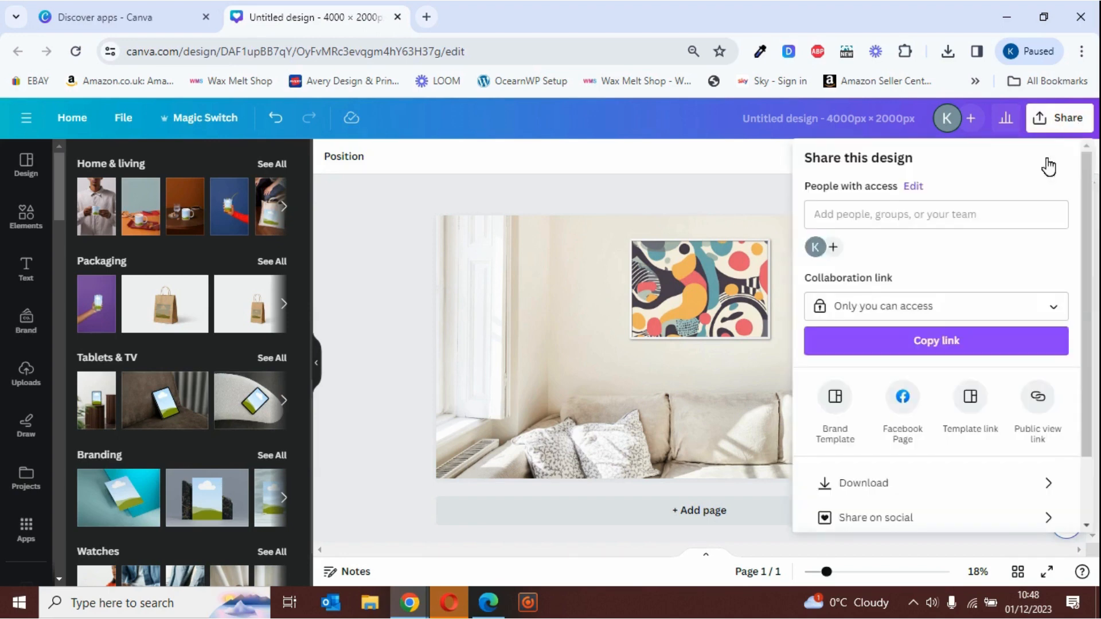
click(881, 486)
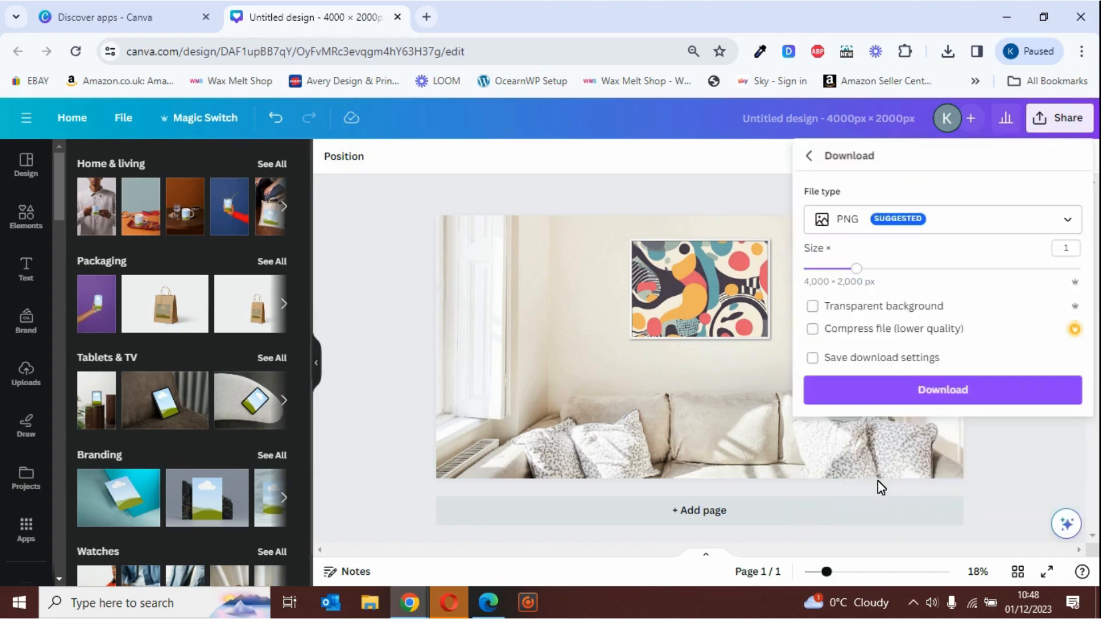
click(960, 394)
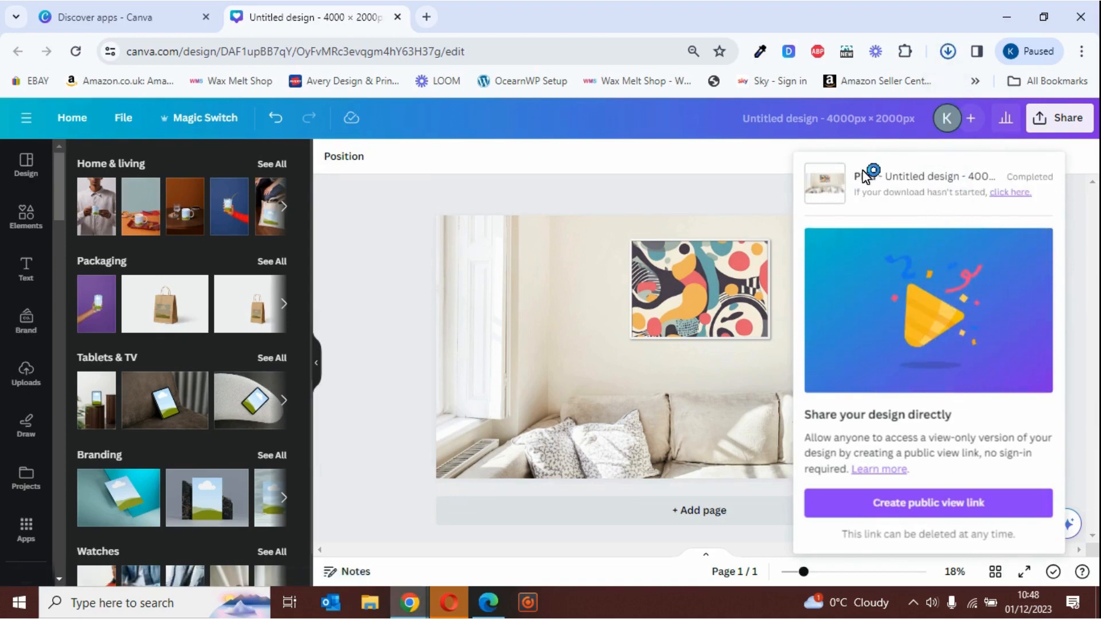
click(946, 48)
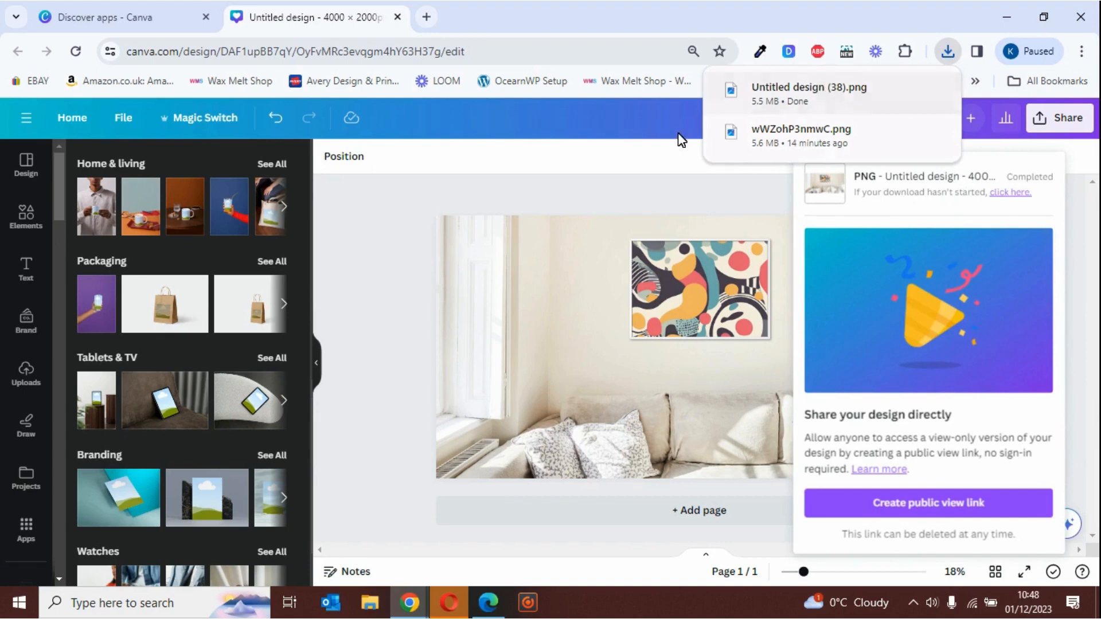
click(393, 324)
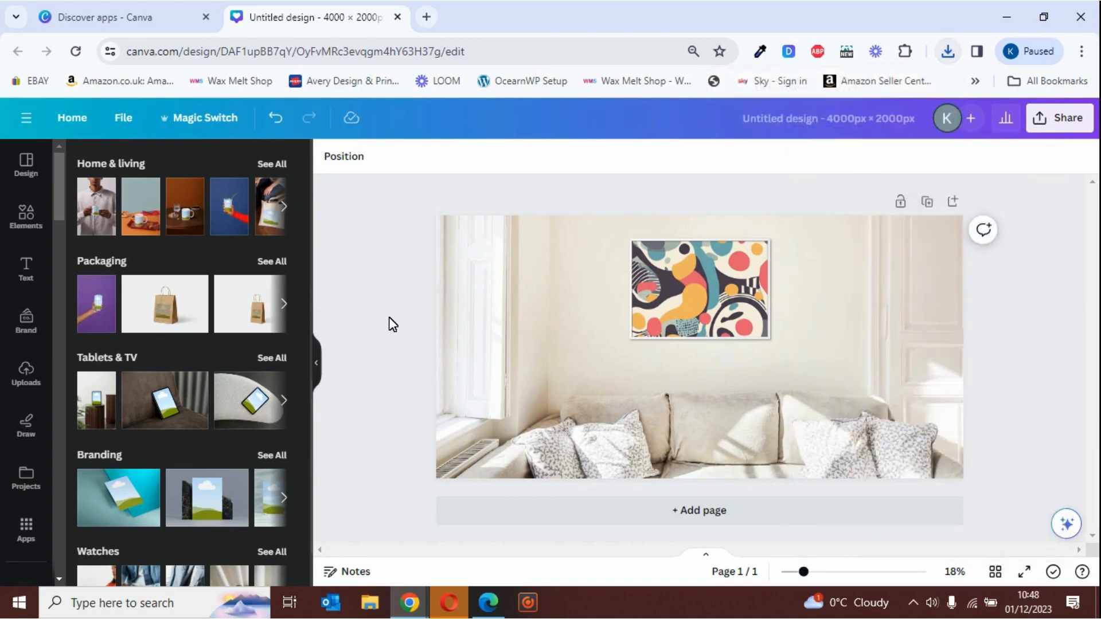